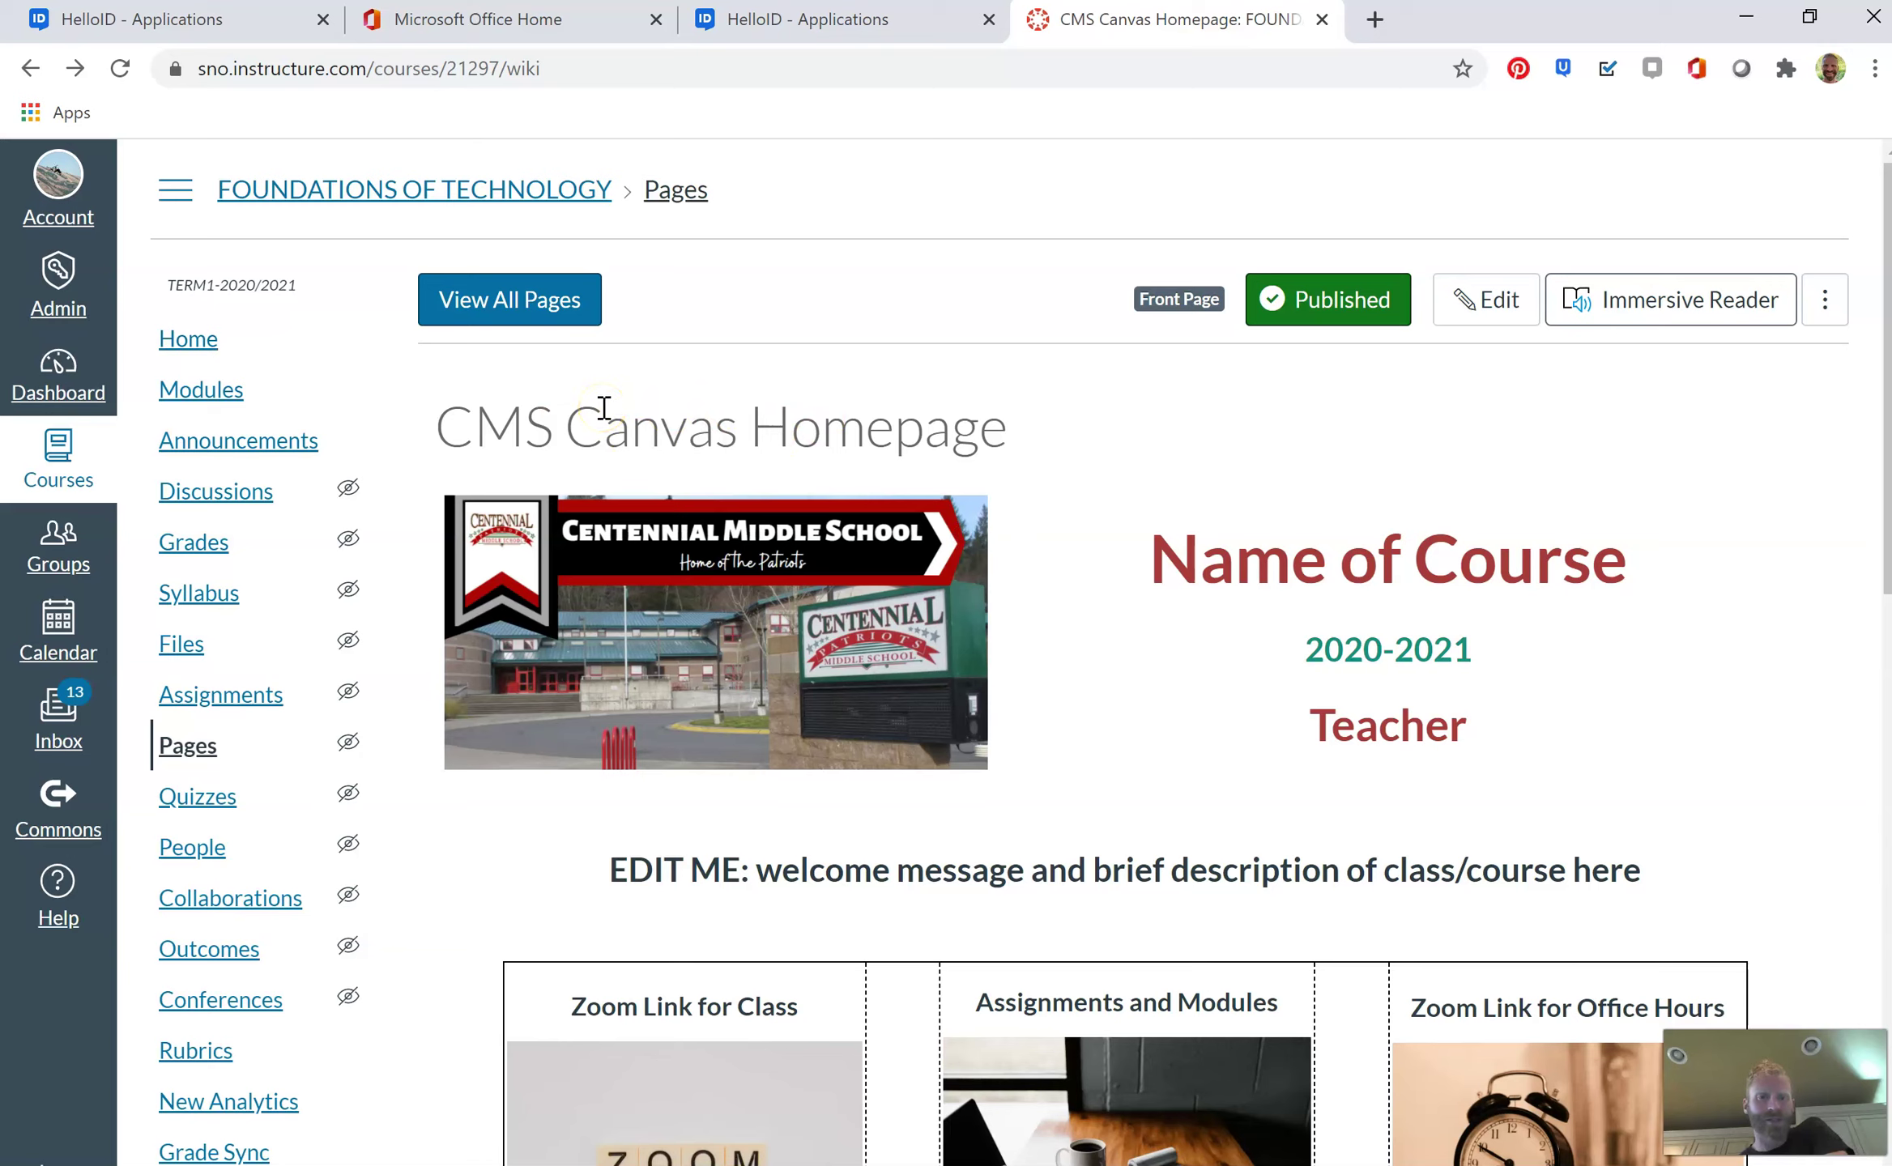
Open the CMS Canvas Homepage for editing and enlarge its content editing area
{"action": "left_click", "coordinate": [1473, 303]}
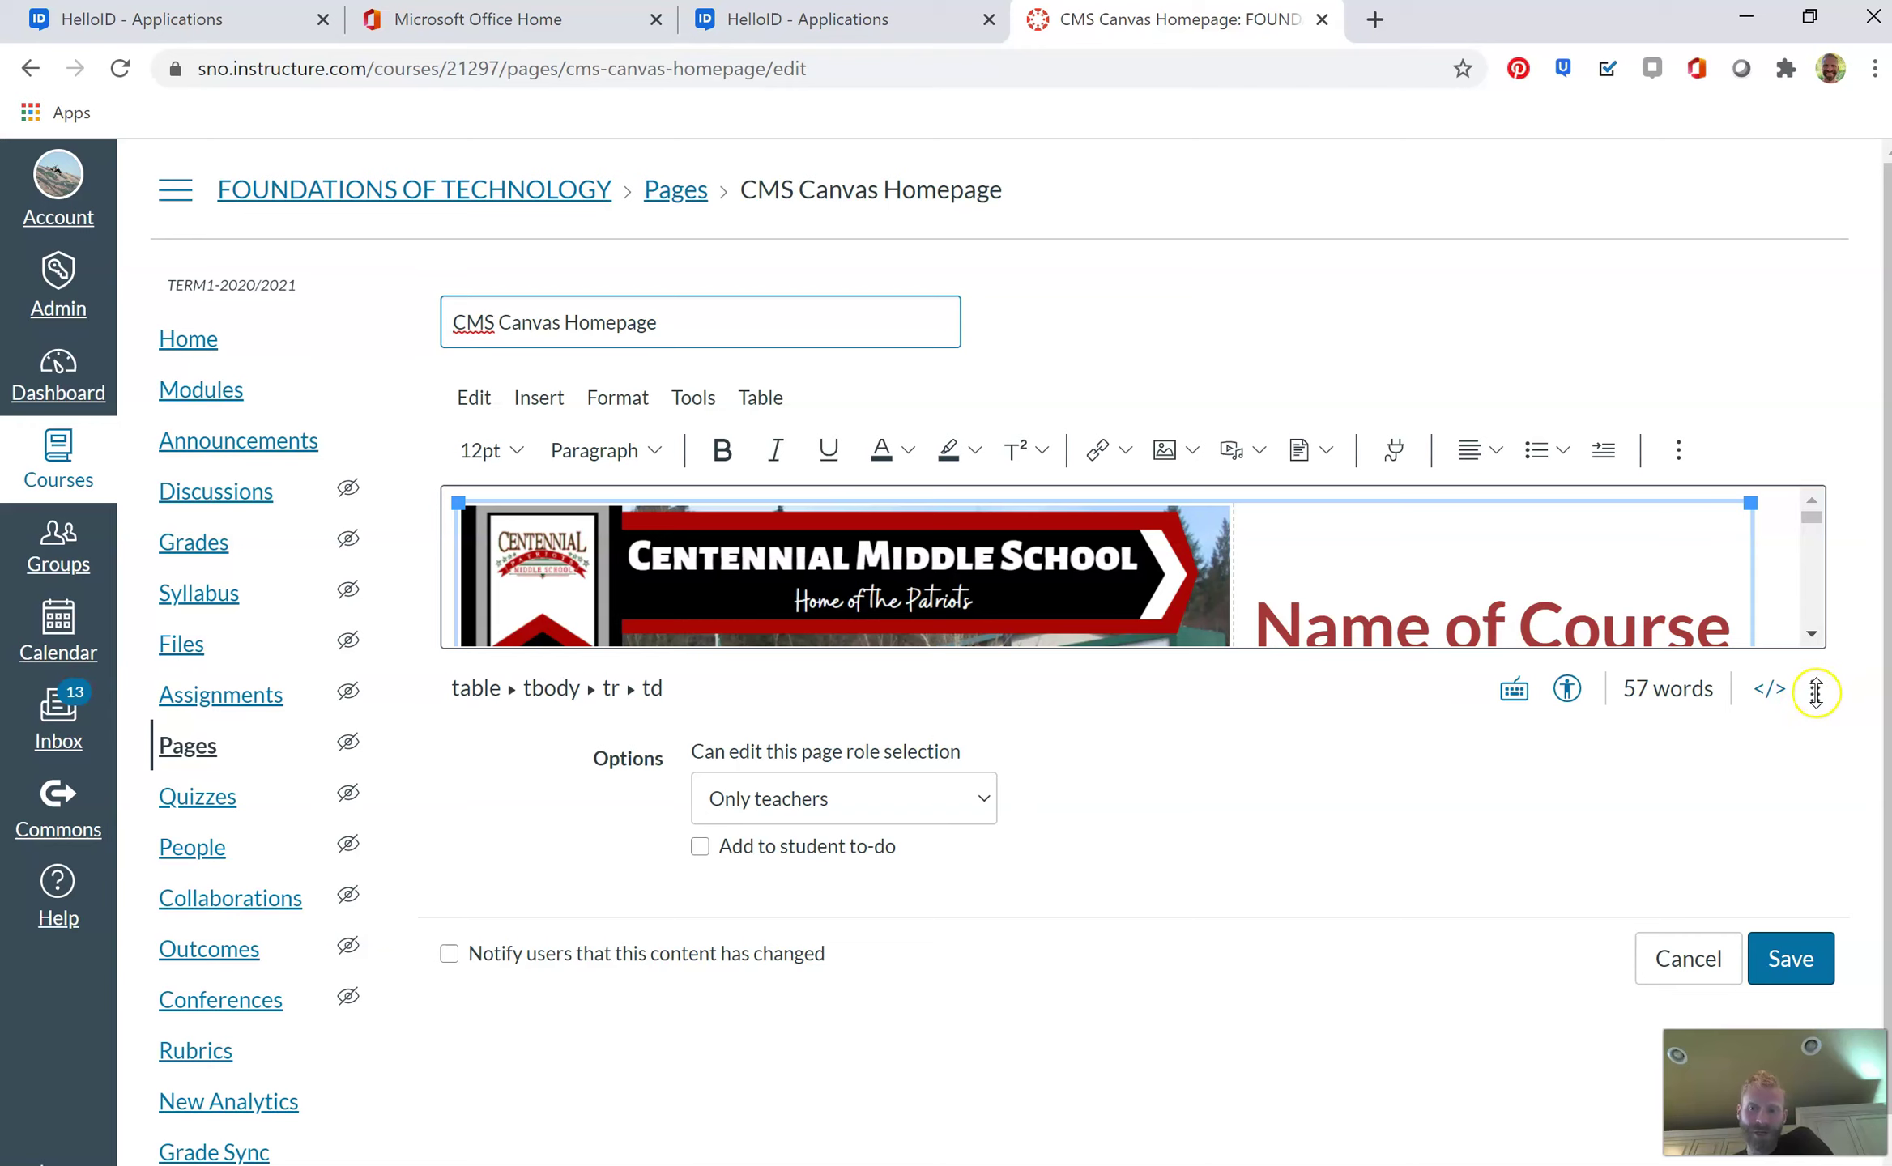
{"action": "left_click_drag", "start_coordinate": [1812, 693], "coordinate": [1812, 1165]}
{"action": "scroll", "coordinate": [1749, 1037], "scroll_direction": "down", "scroll_amount": 4}
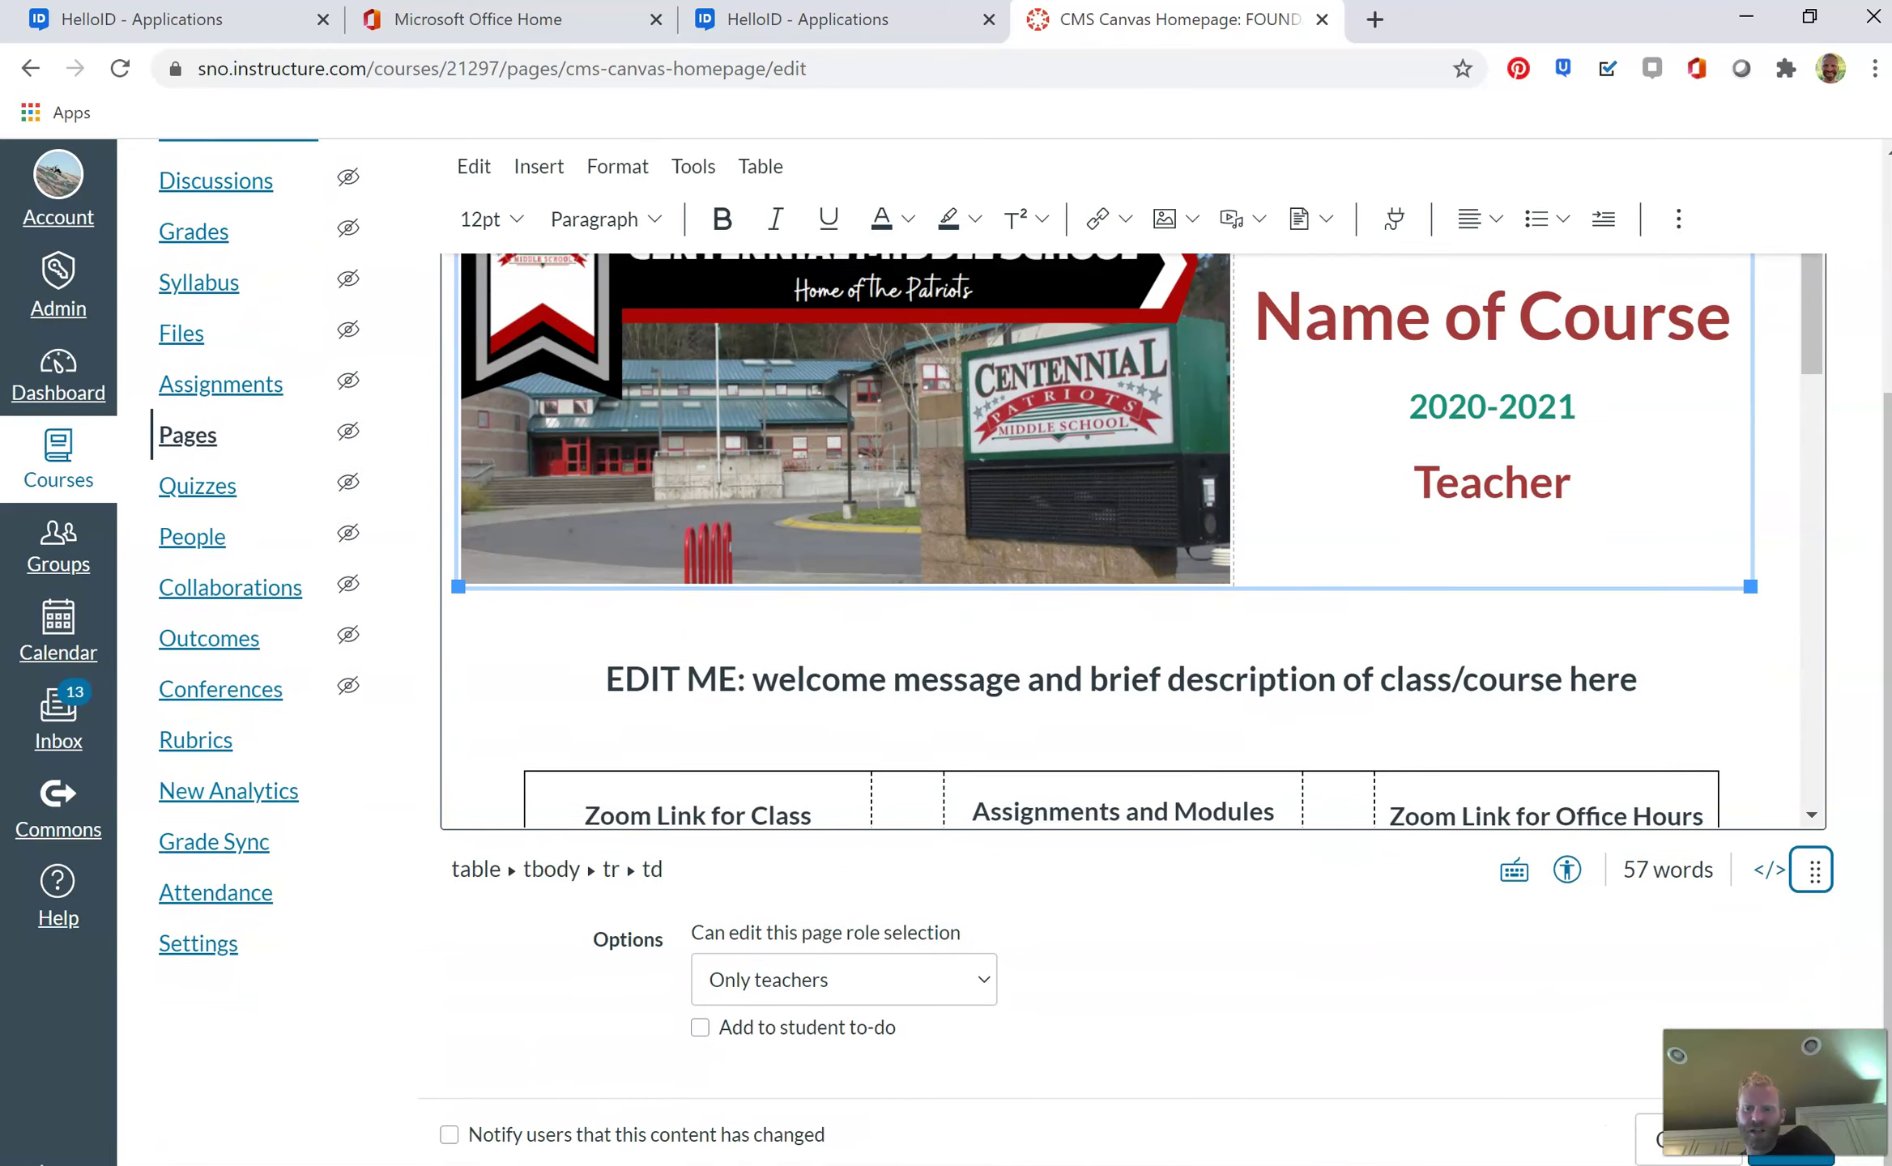
{"action": "scroll", "coordinate": [1550, 781], "scroll_direction": "up", "scroll_amount": 4}
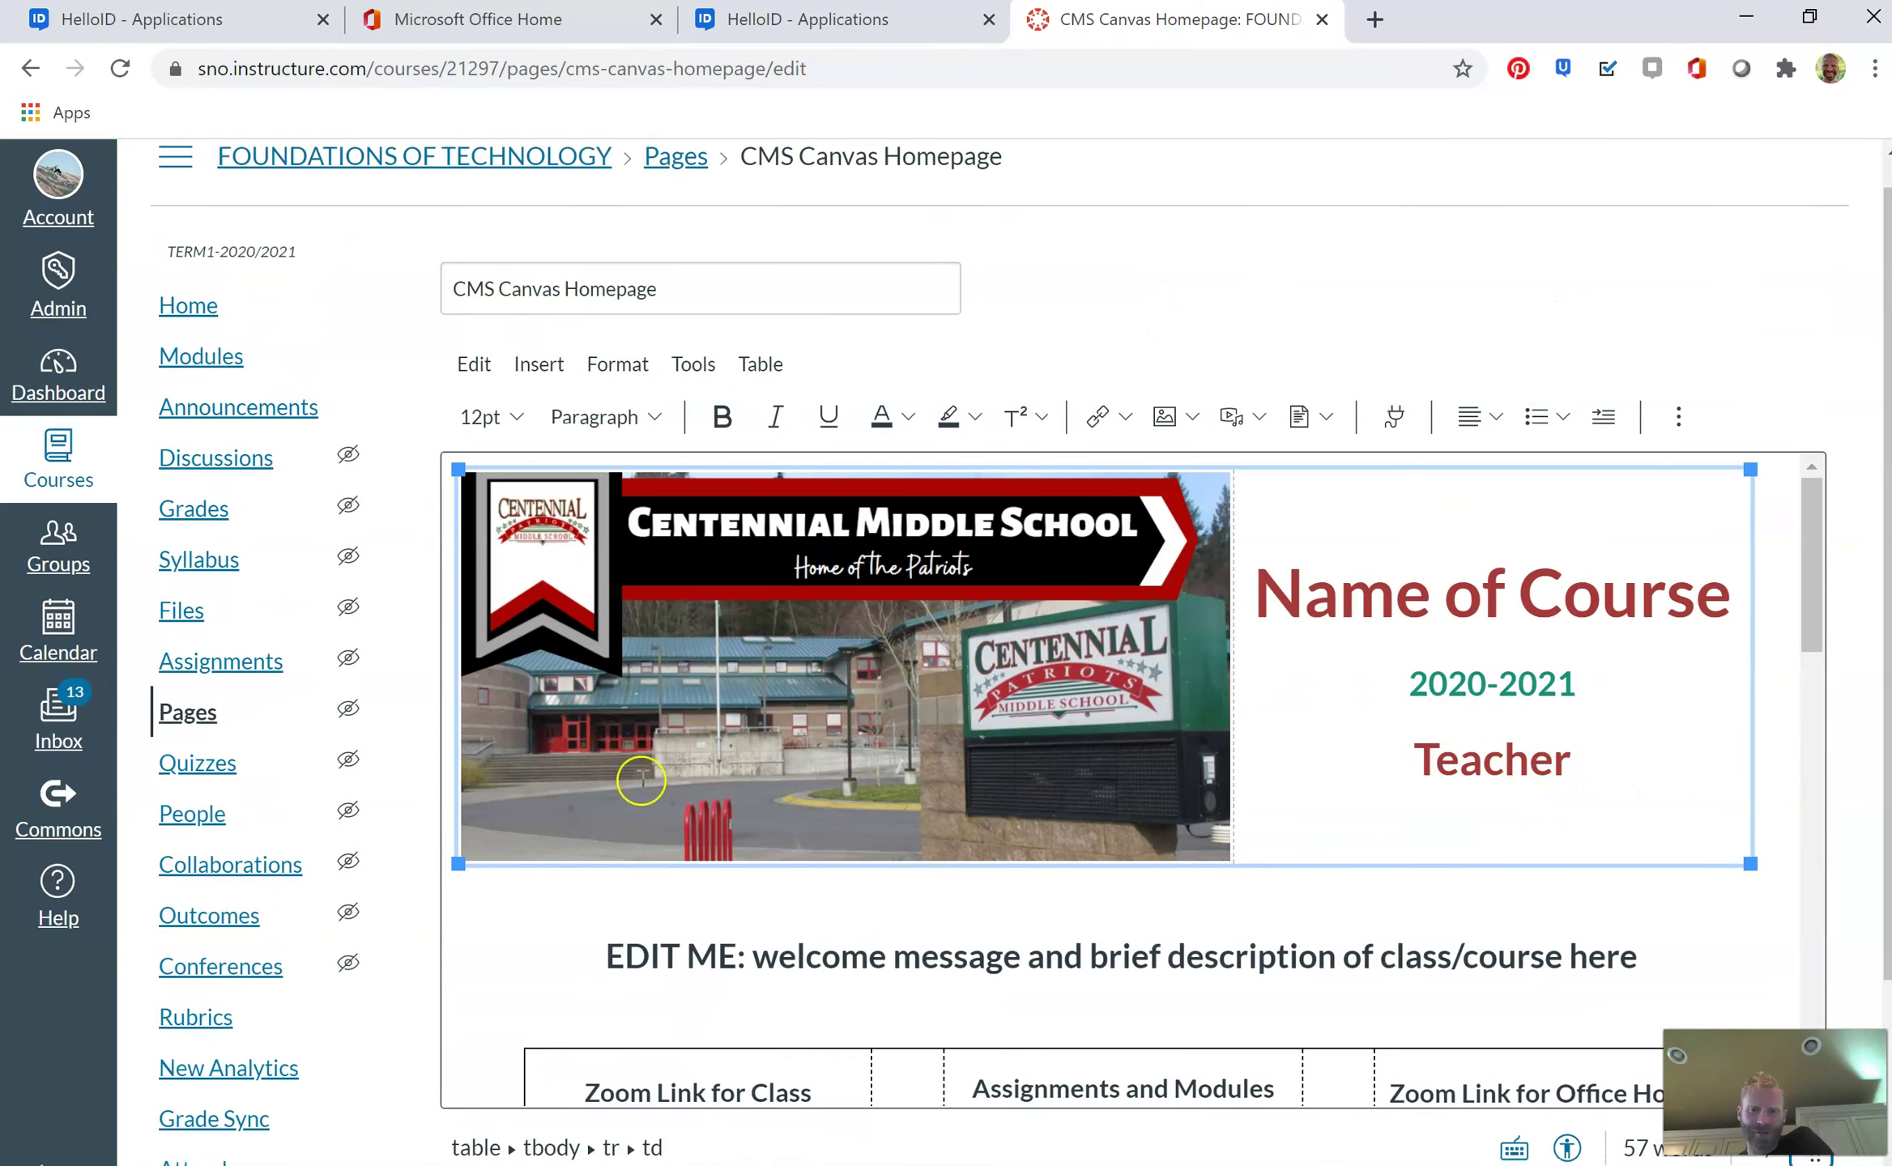
Replace the "Name of Course" placeholder in the page header with "Foundations of Technology"
{"action": "left_click", "coordinate": [1432, 594]}
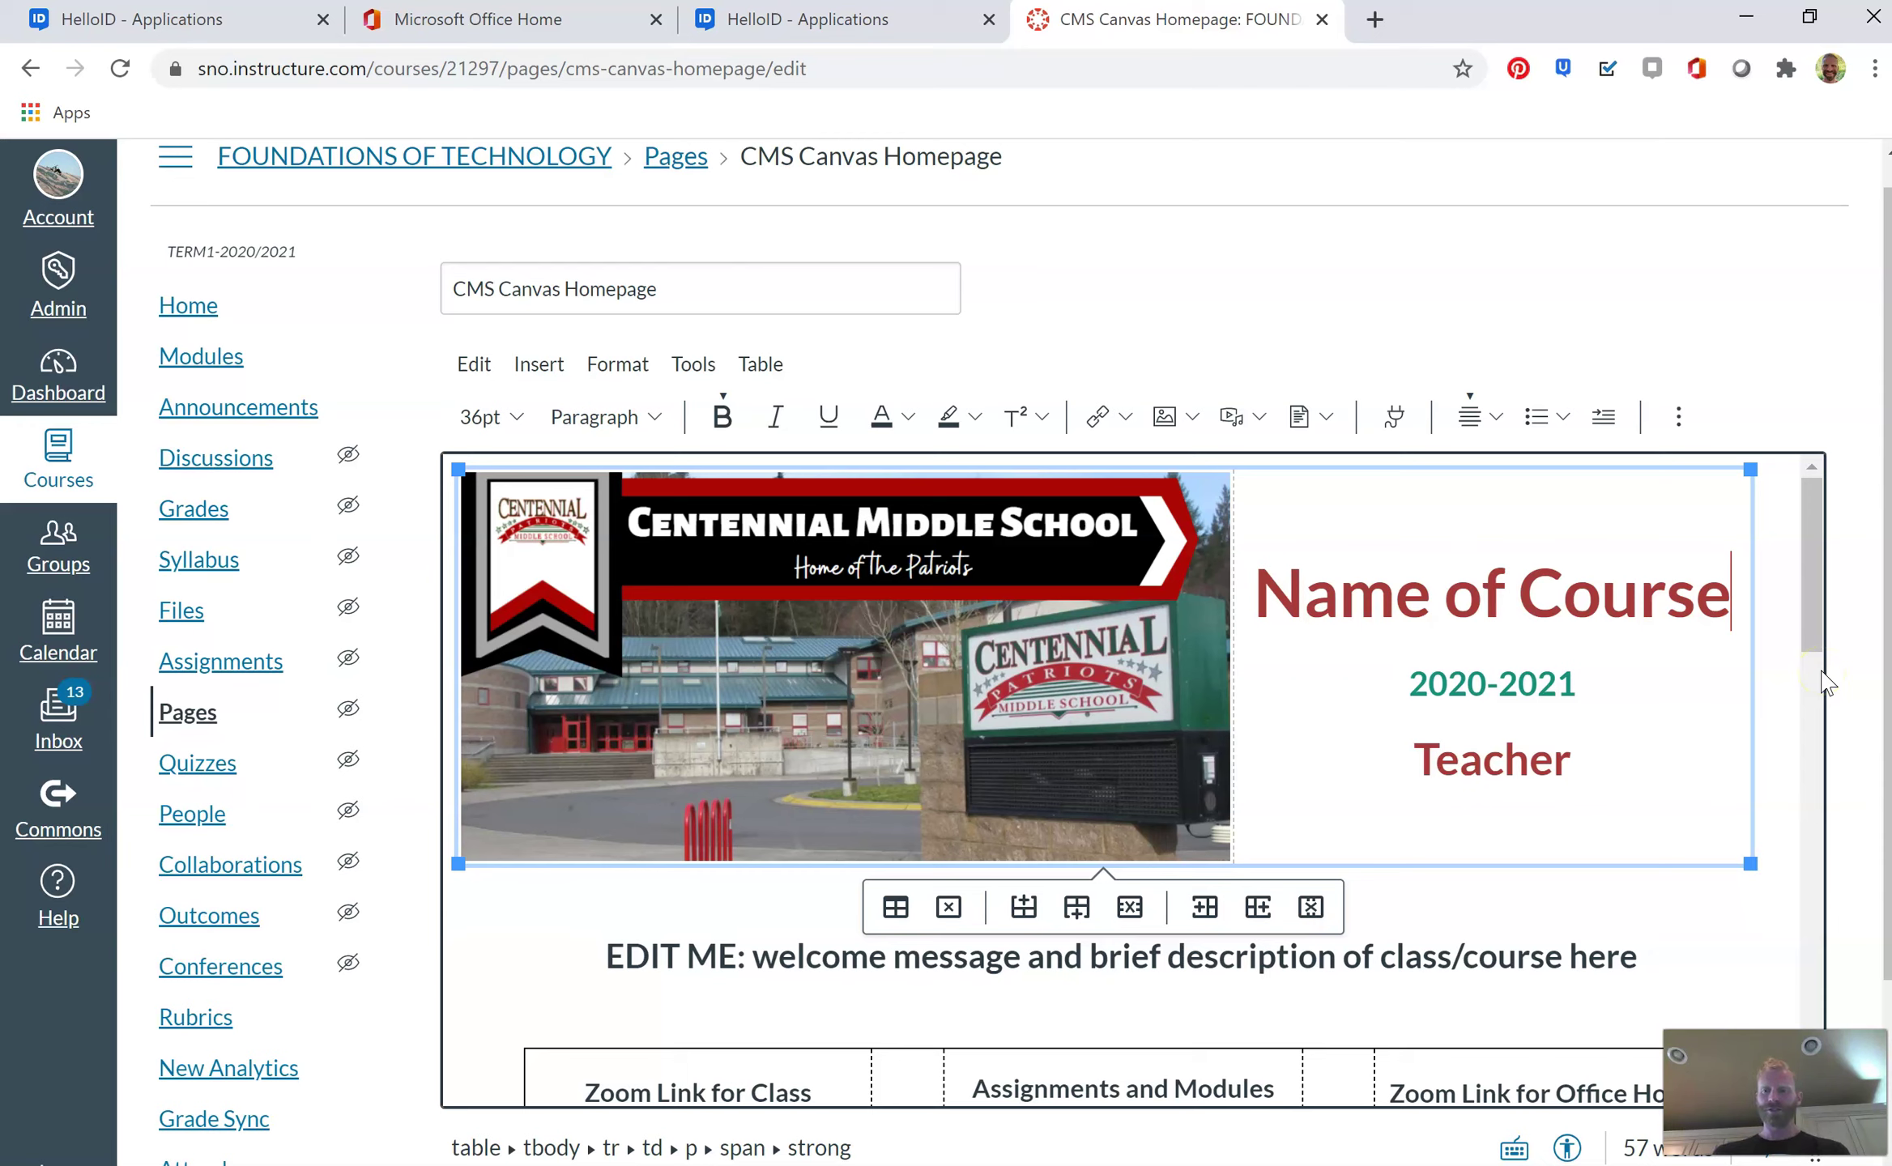
{"action": "key", "text": "BackSpace"}
{"action": "key", "text": "BackSpace"}
{"action": "key", "text": "BackSpace"}
{"action": "key", "text": "BackSpace"}
{"action": "key", "text": "BackSpace"}
{"action": "key", "text": "BackSpace"}
{"action": "key", "text": "BackSpace"}
{"action": "key", "text": "BackSpace"}
{"action": "key", "text": "BackSpace"}
{"action": "key", "text": "BackSpace"}
{"action": "key", "text": "BackSpace"}
{"action": "key", "text": "BackSpace"}
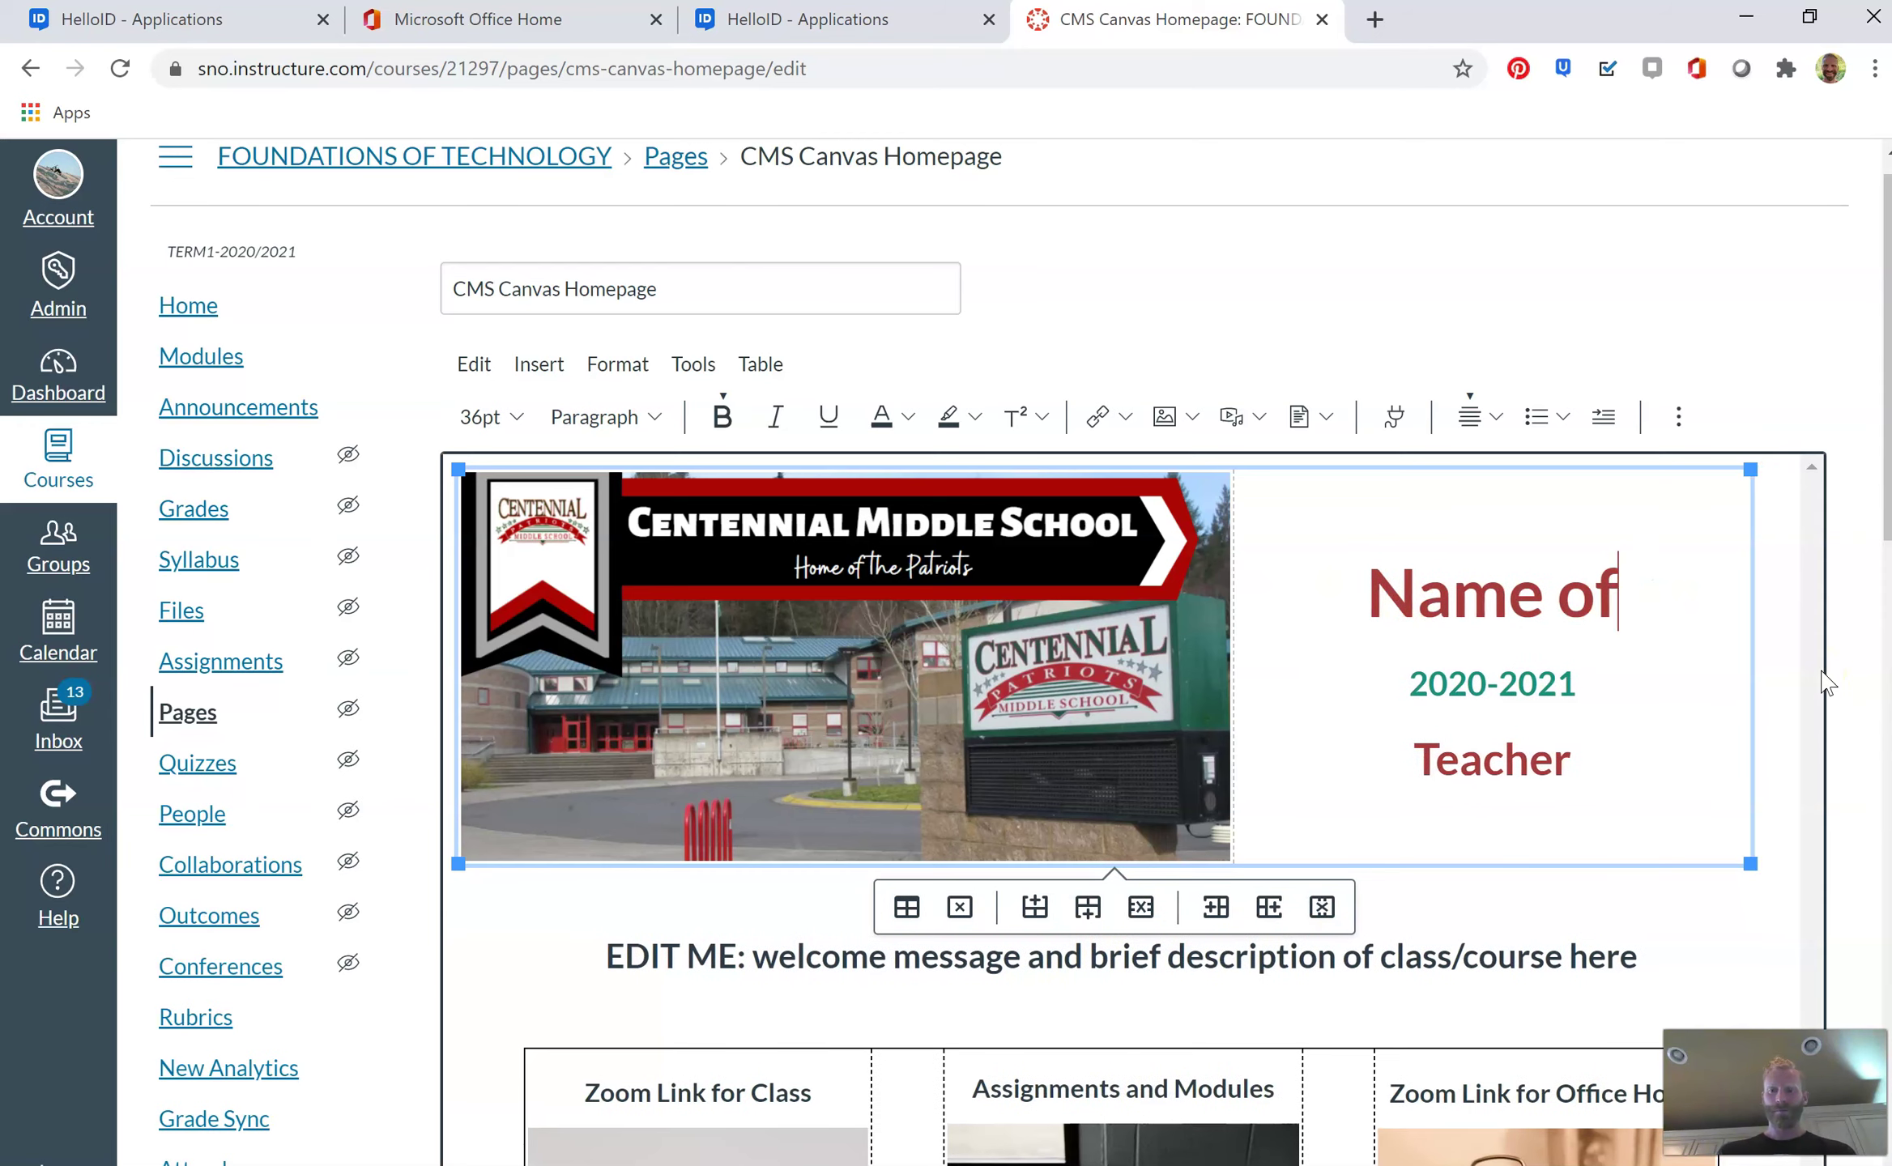
{"action": "key", "text": "BackSpace"}
{"action": "key", "text": "BackSpace"}
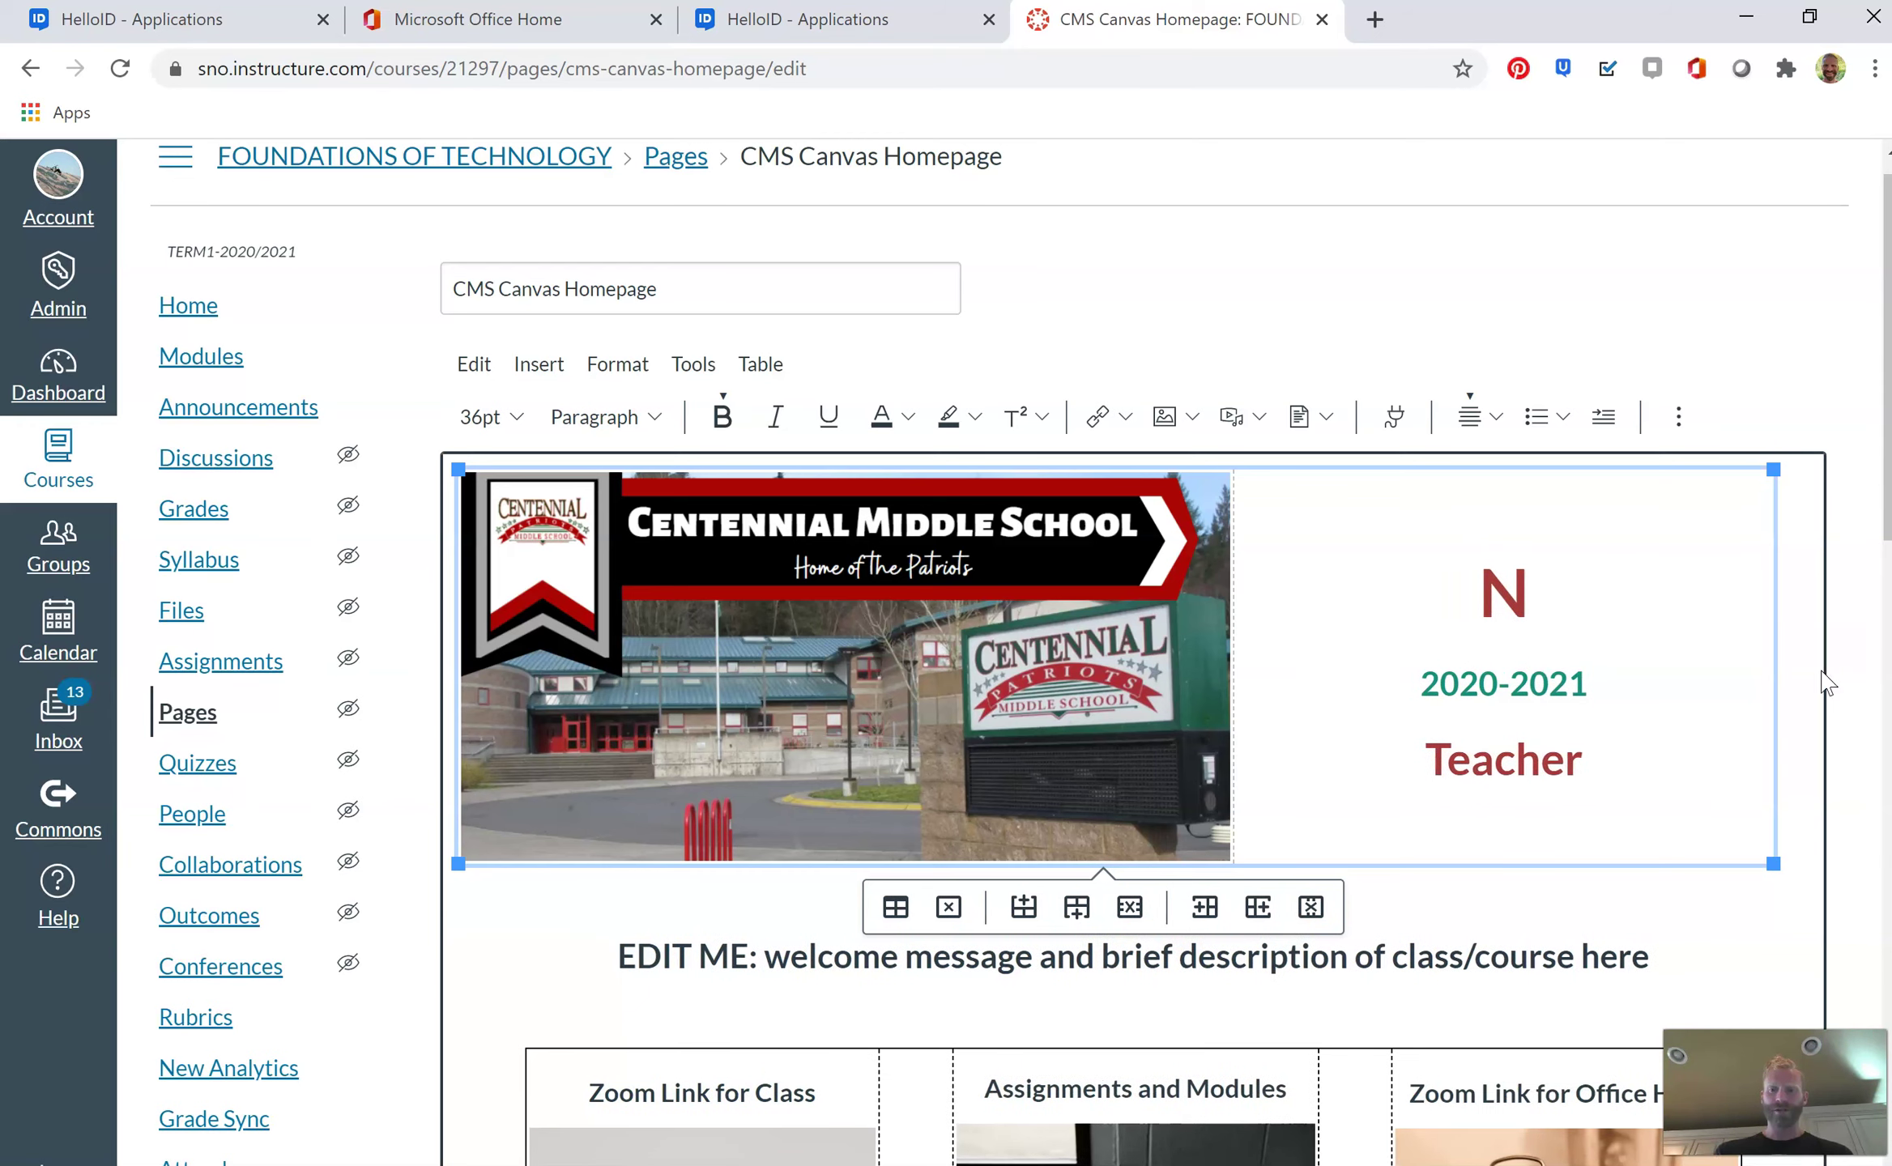
{"action": "type", "text": "Jo"}
{"action": "key", "text": "BackSpace"}
{"action": "key", "text": "BackSpace"}
{"action": "type", "text": "Foundations "}
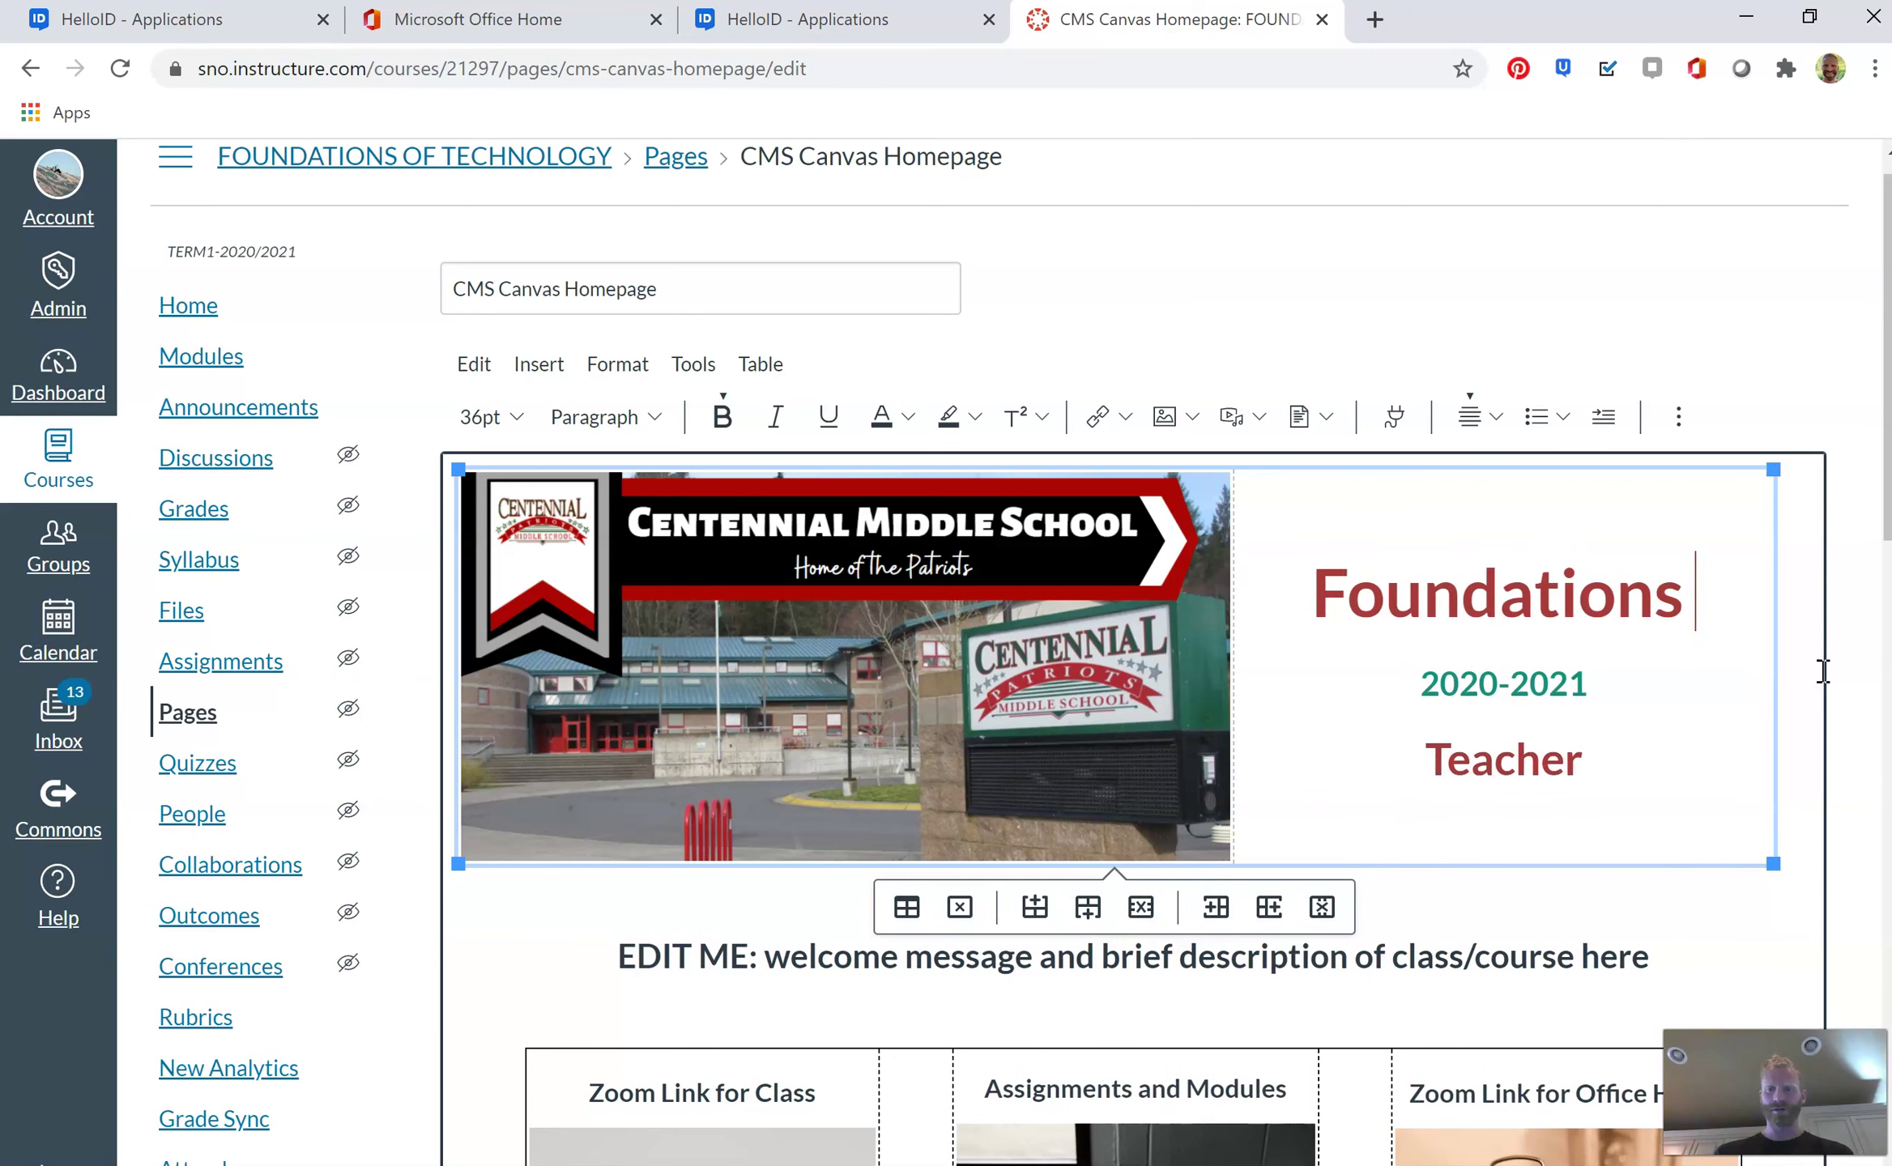
{"action": "type", "text": "of Technology"}
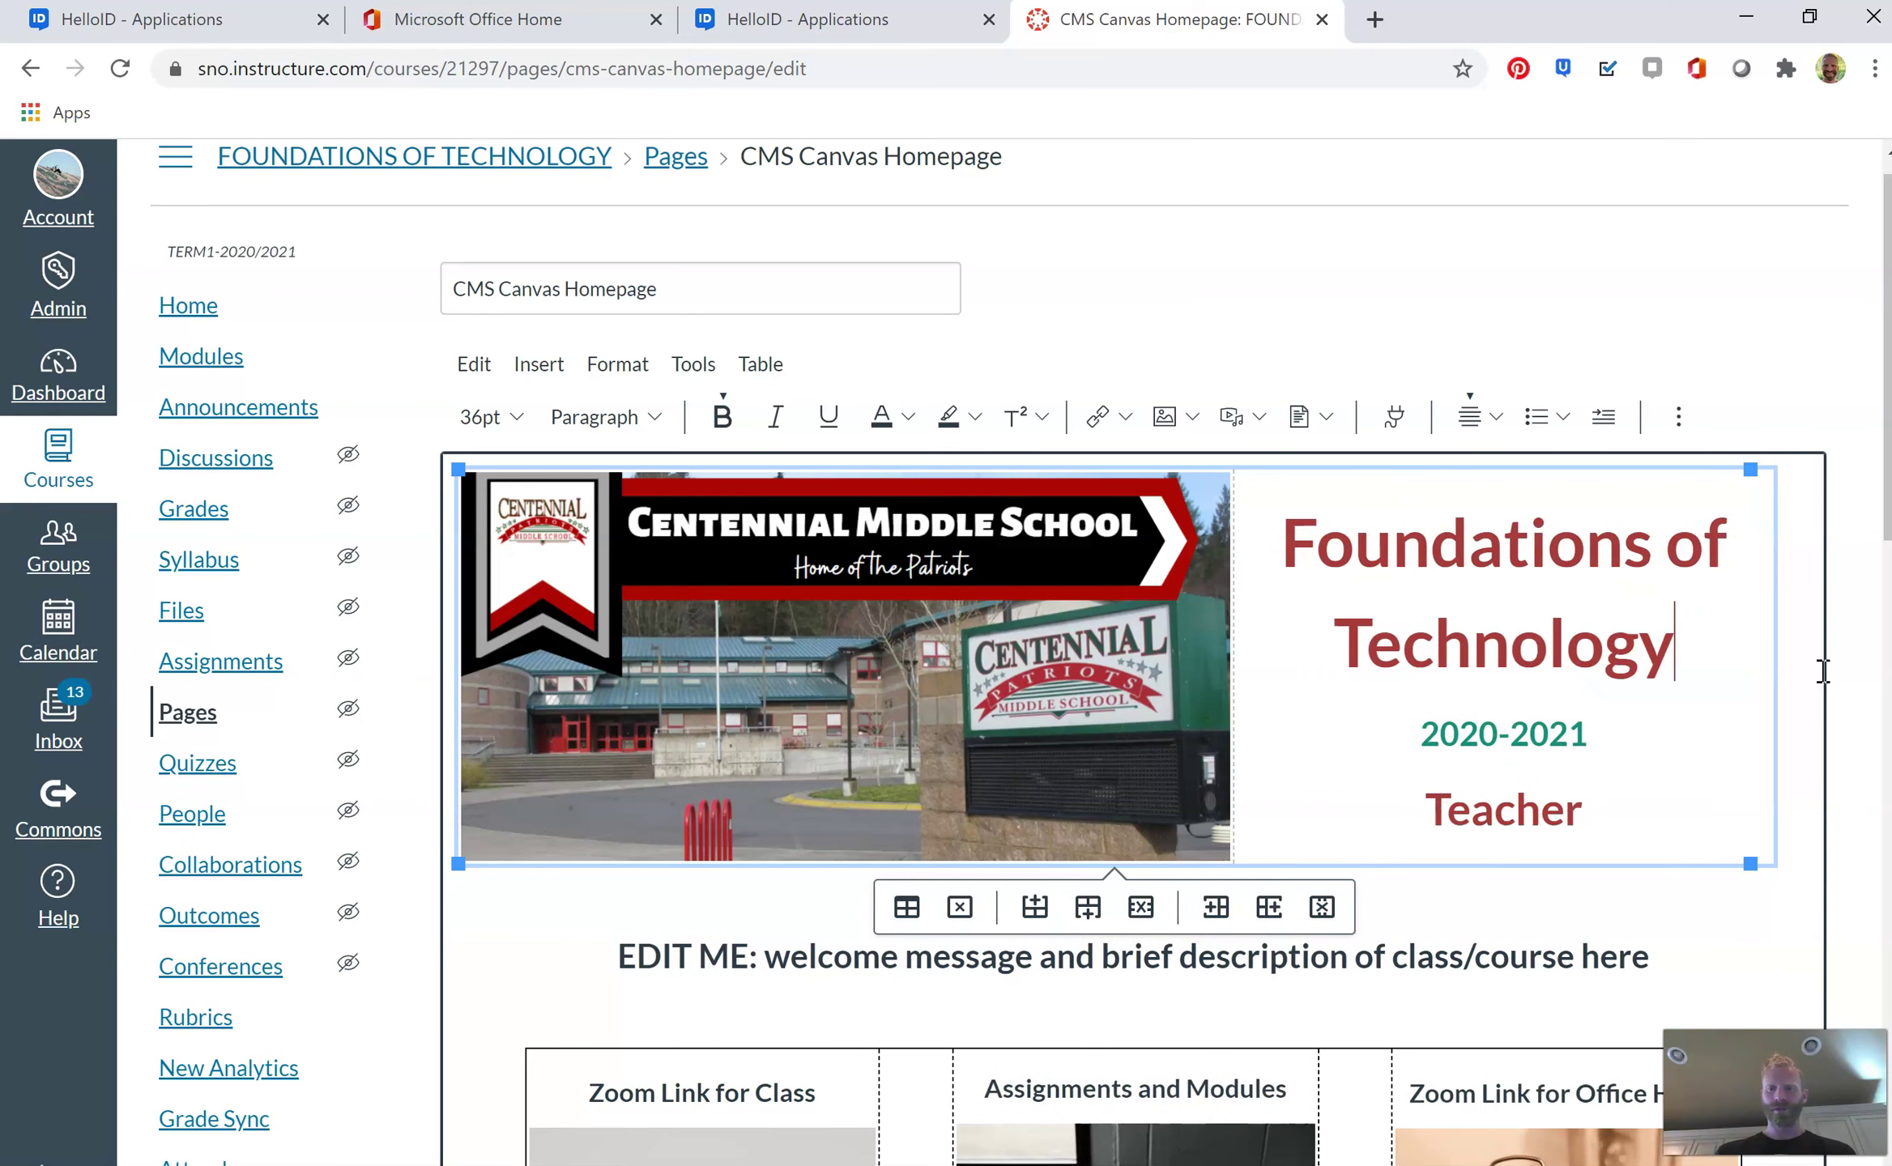
{"action": "right_click", "coordinate": [1544, 661]}
{"action": "left_click", "coordinate": [1556, 686]}
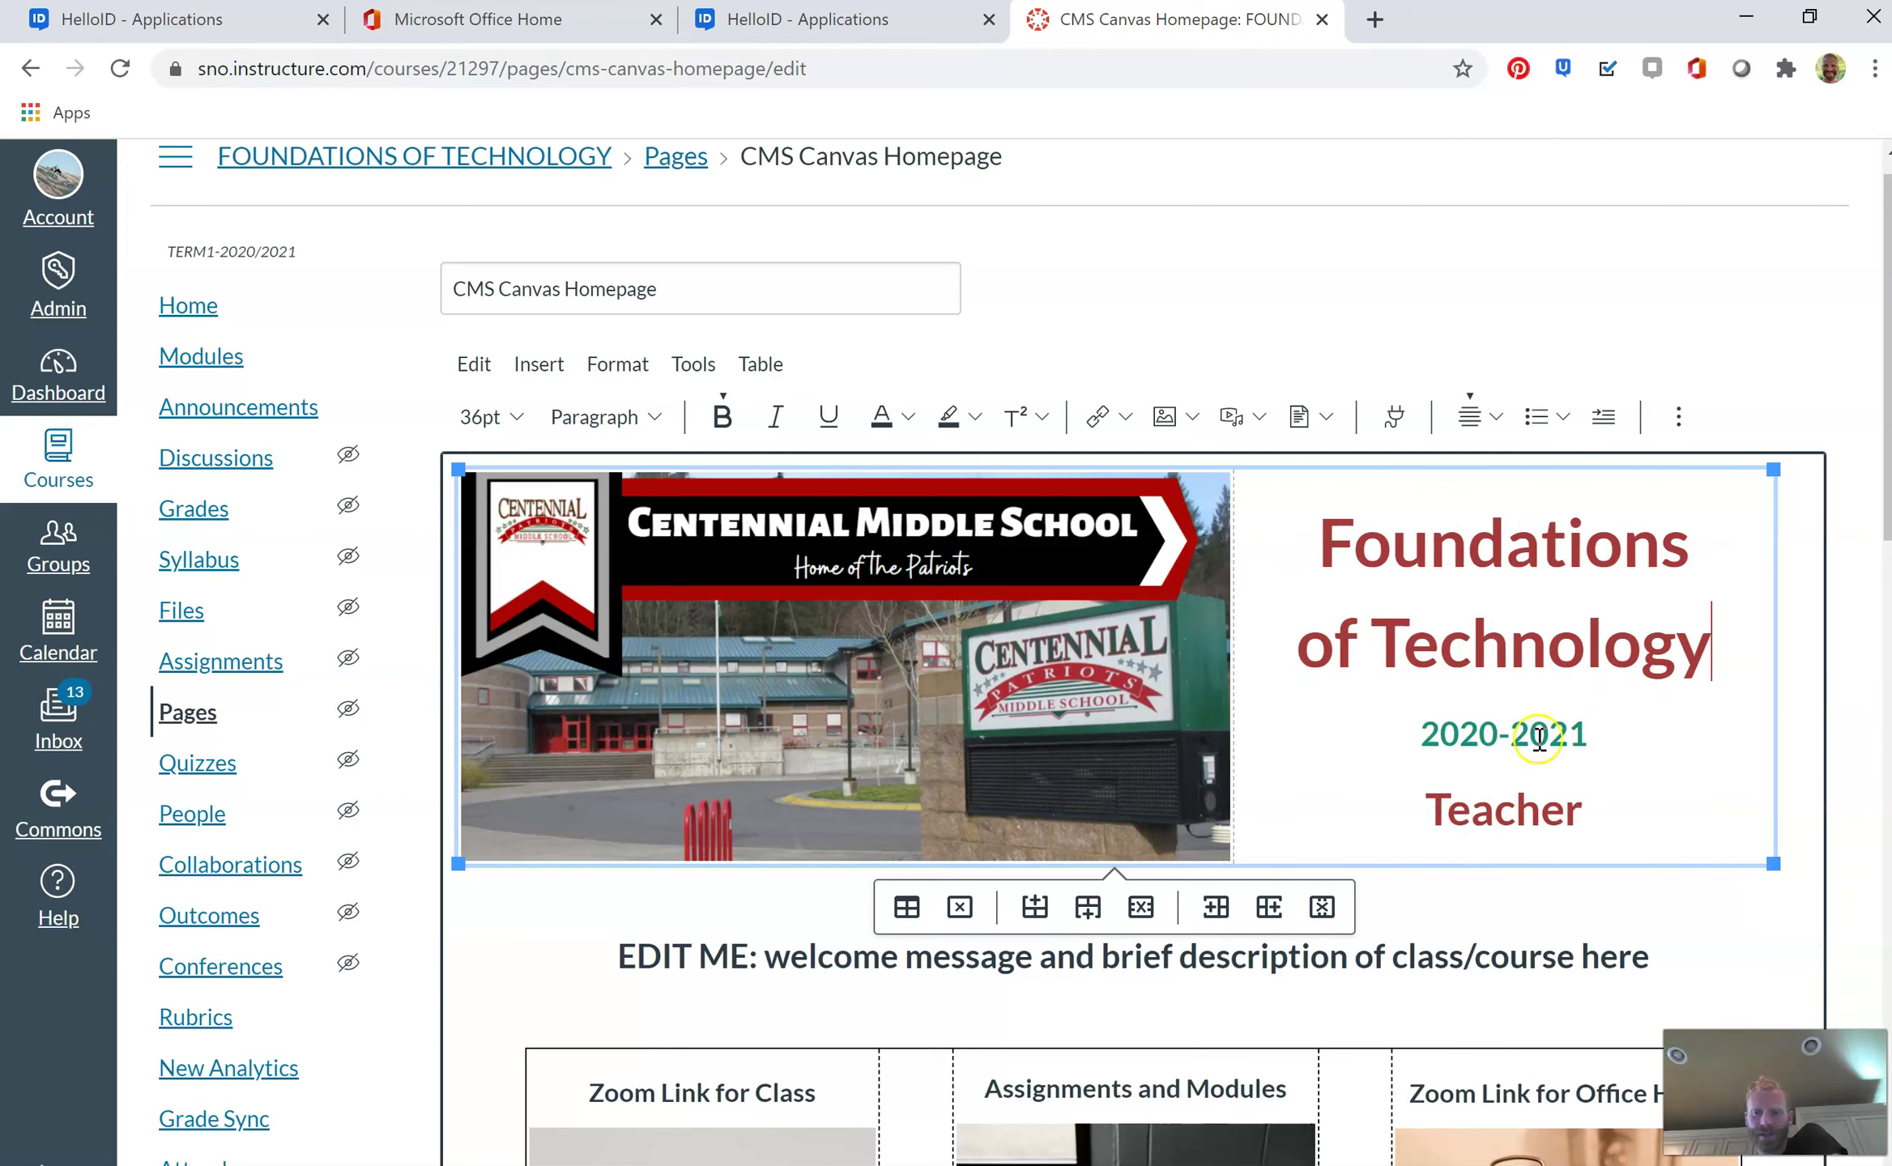
{"action": "left_click", "coordinate": [1585, 810]}
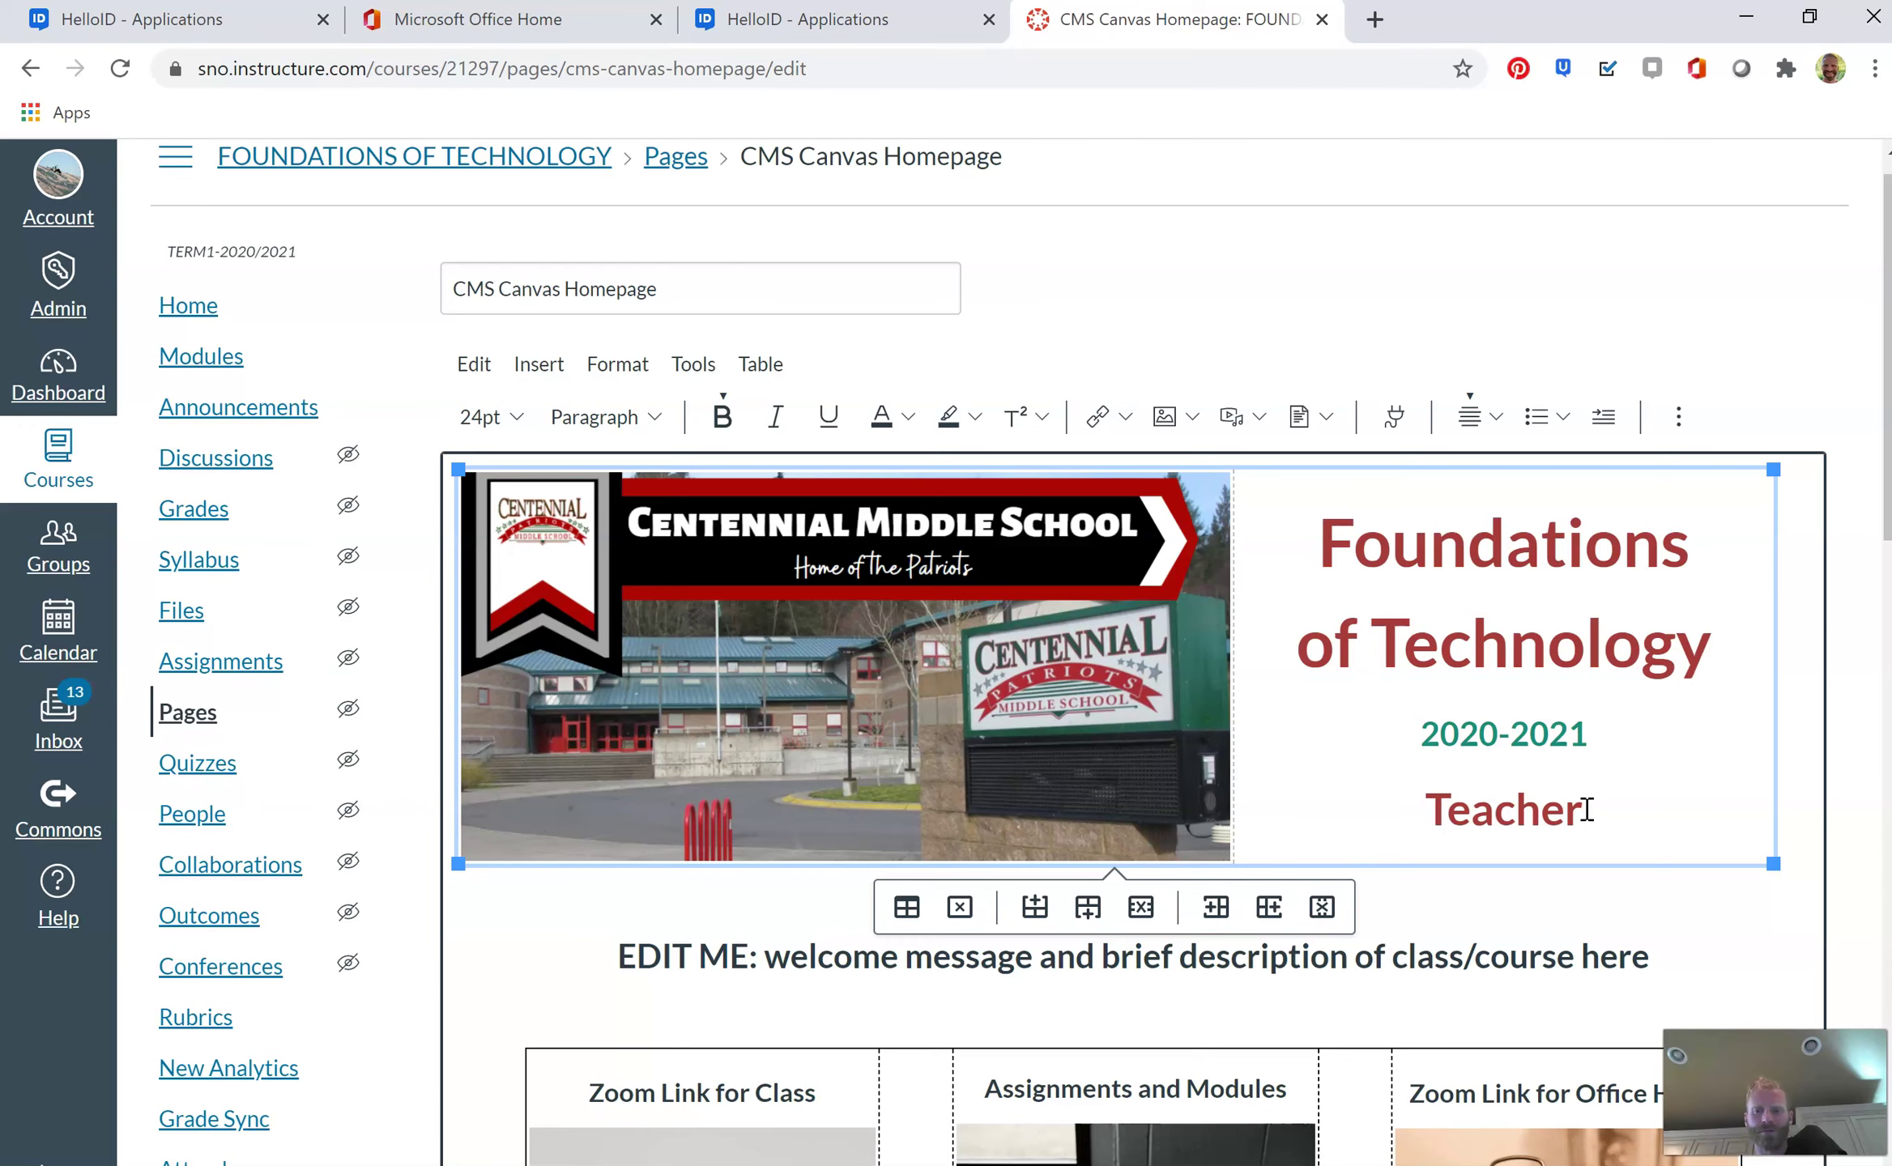
{"action": "scroll", "coordinate": [1554, 844], "scroll_direction": "down", "scroll_amount": 3}
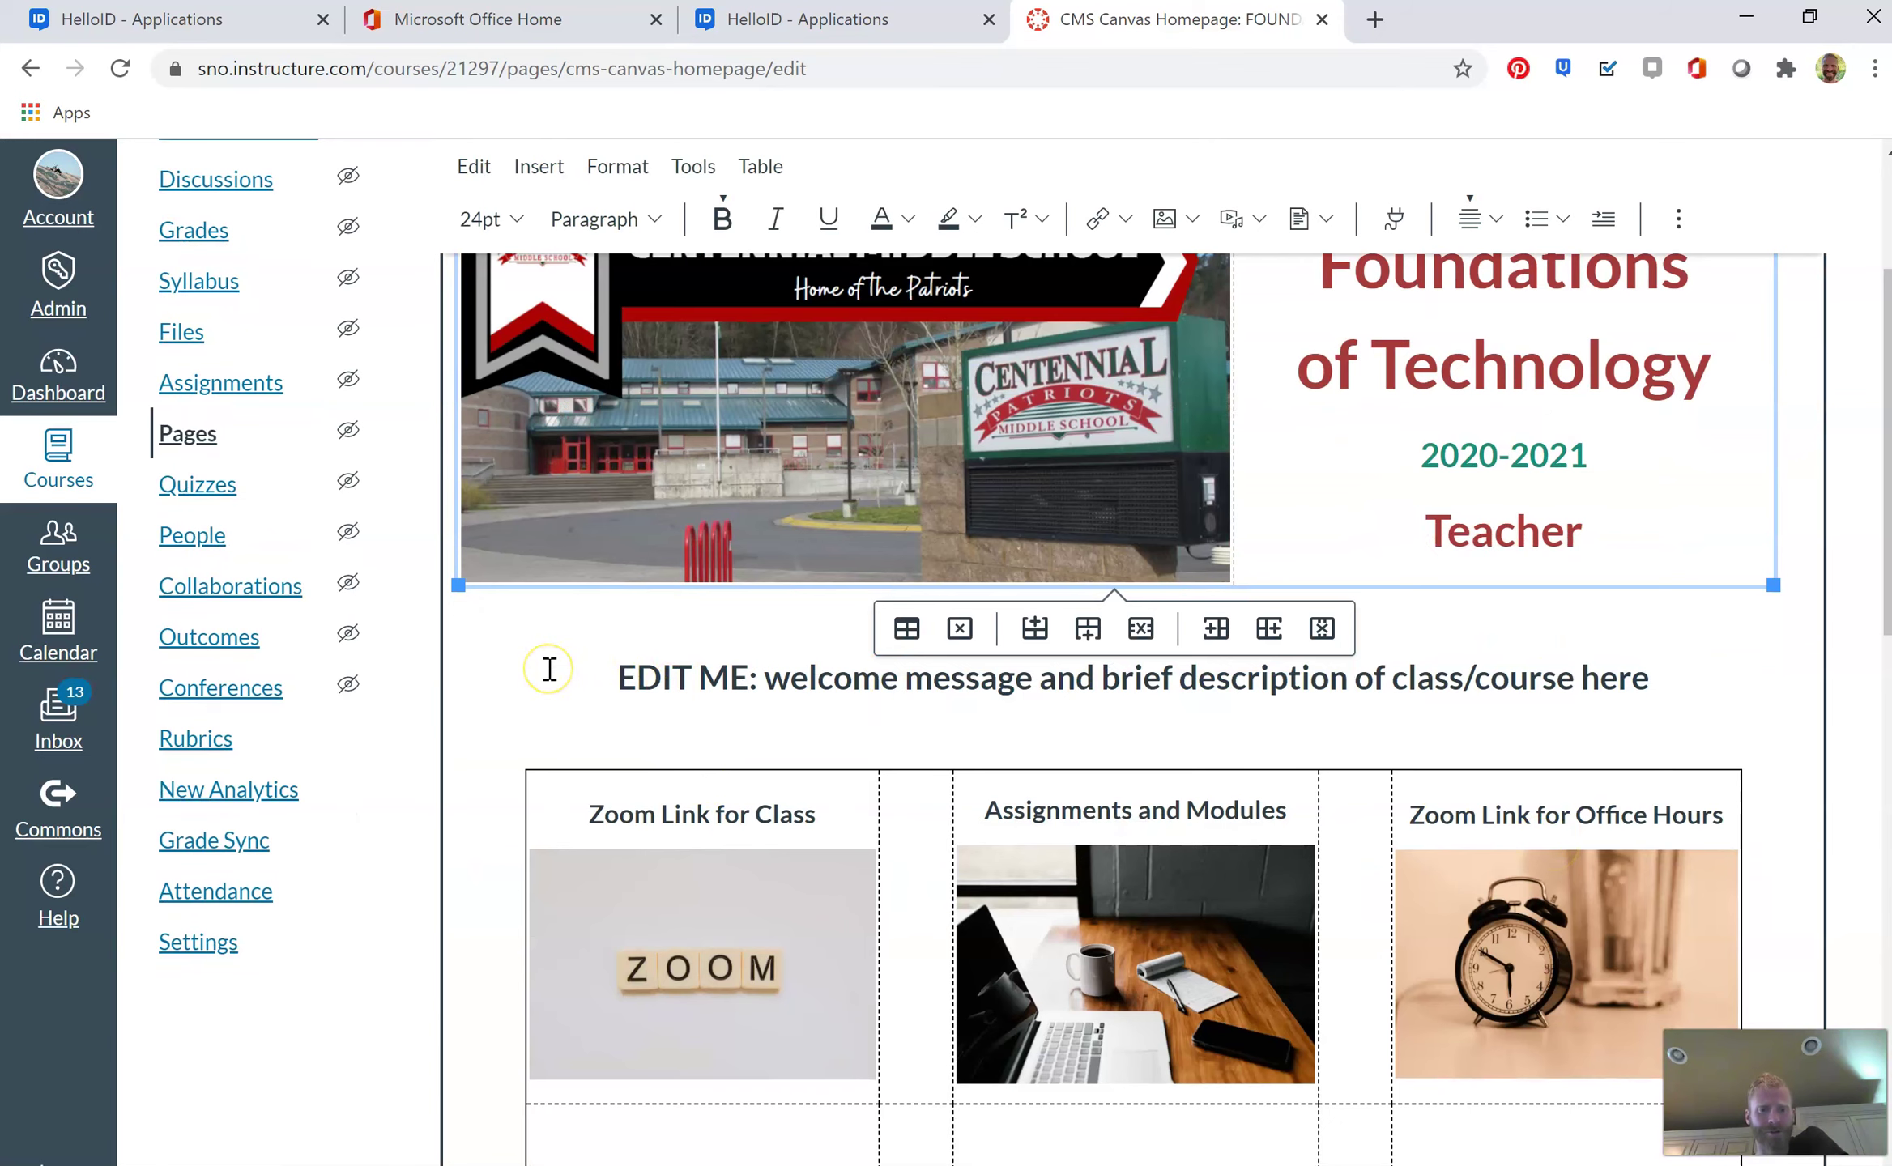
{"action": "scroll", "coordinate": [550, 669], "scroll_direction": "down", "scroll_amount": 2}
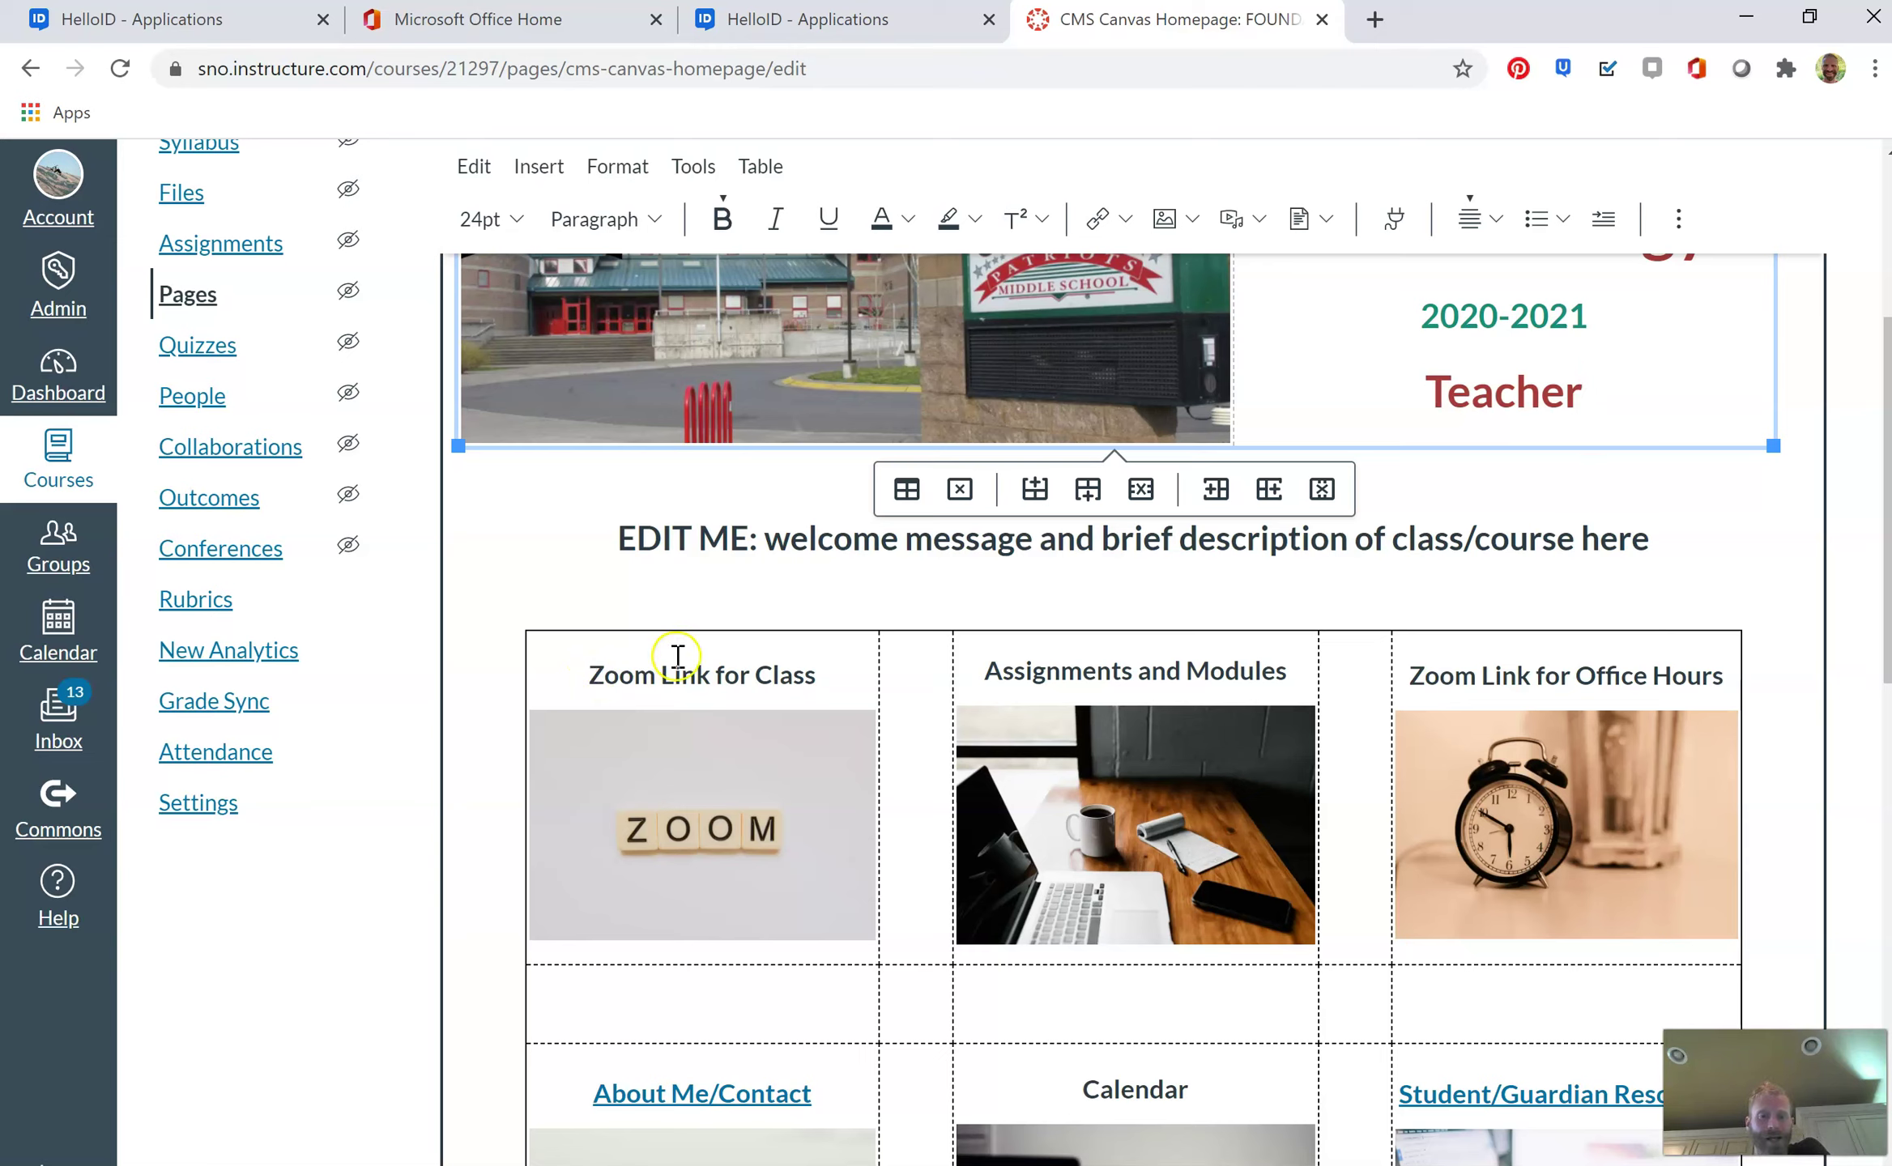
{"action": "left_click", "coordinate": [814, 675]}
{"action": "left_click_drag", "start_coordinate": [818, 675], "coordinate": [602, 689]}
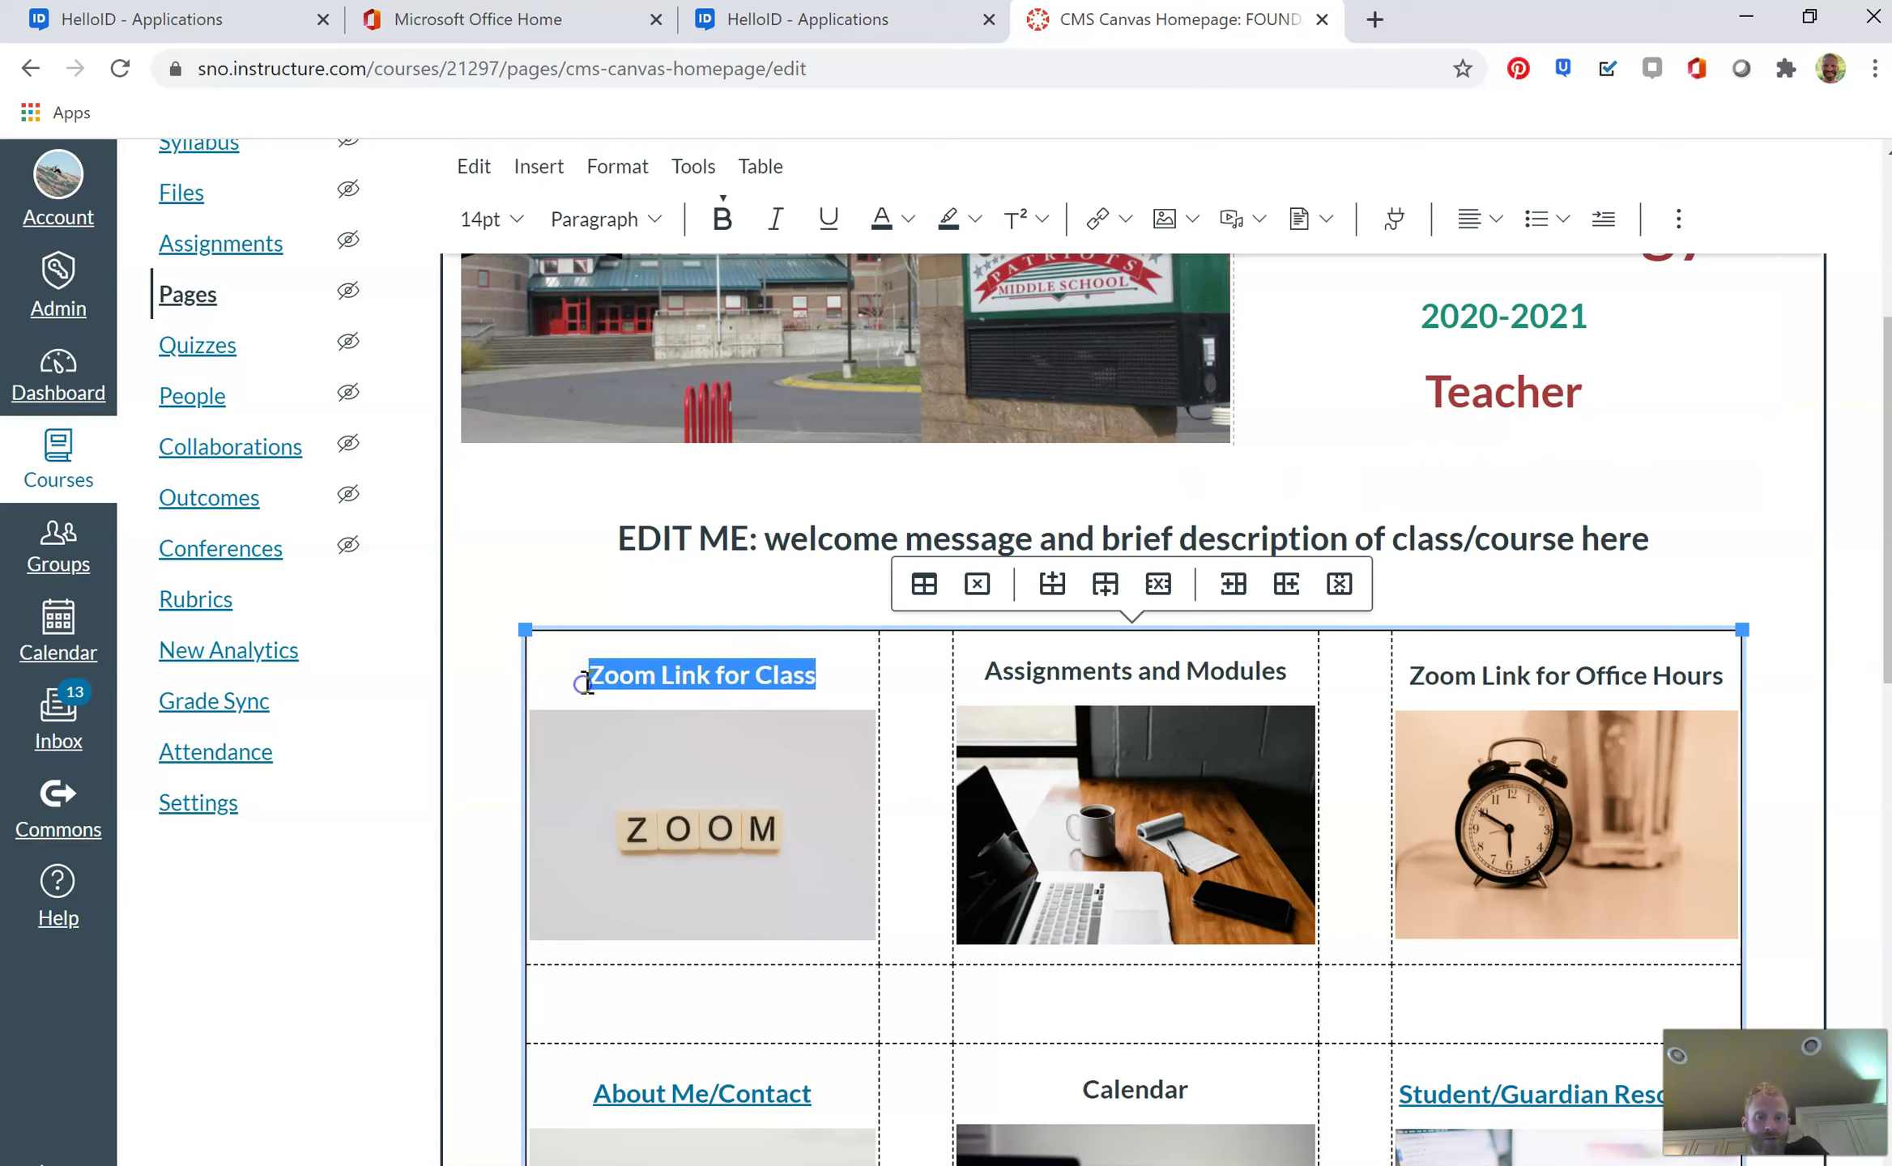
{"action": "left_click", "coordinate": [1107, 221]}
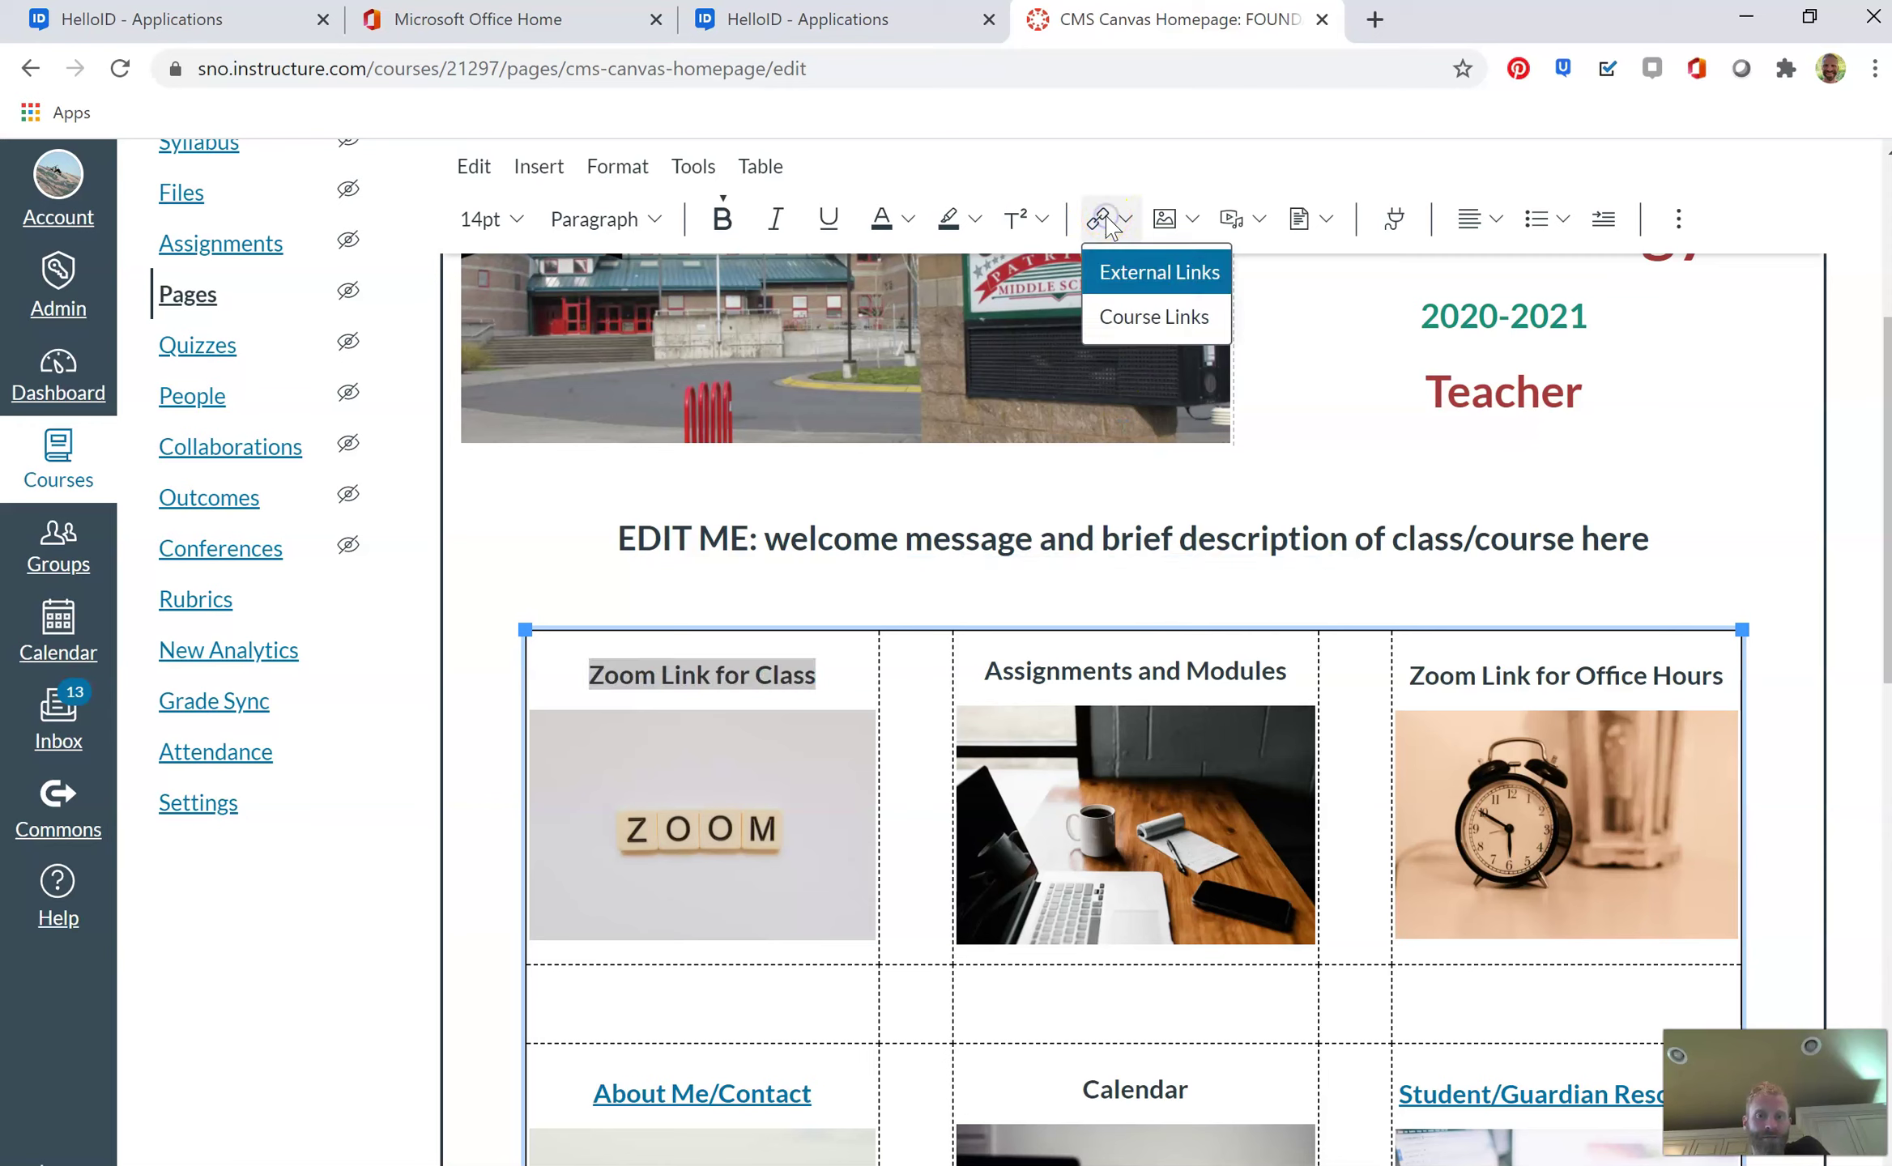
{"action": "left_click", "coordinate": [1122, 274]}
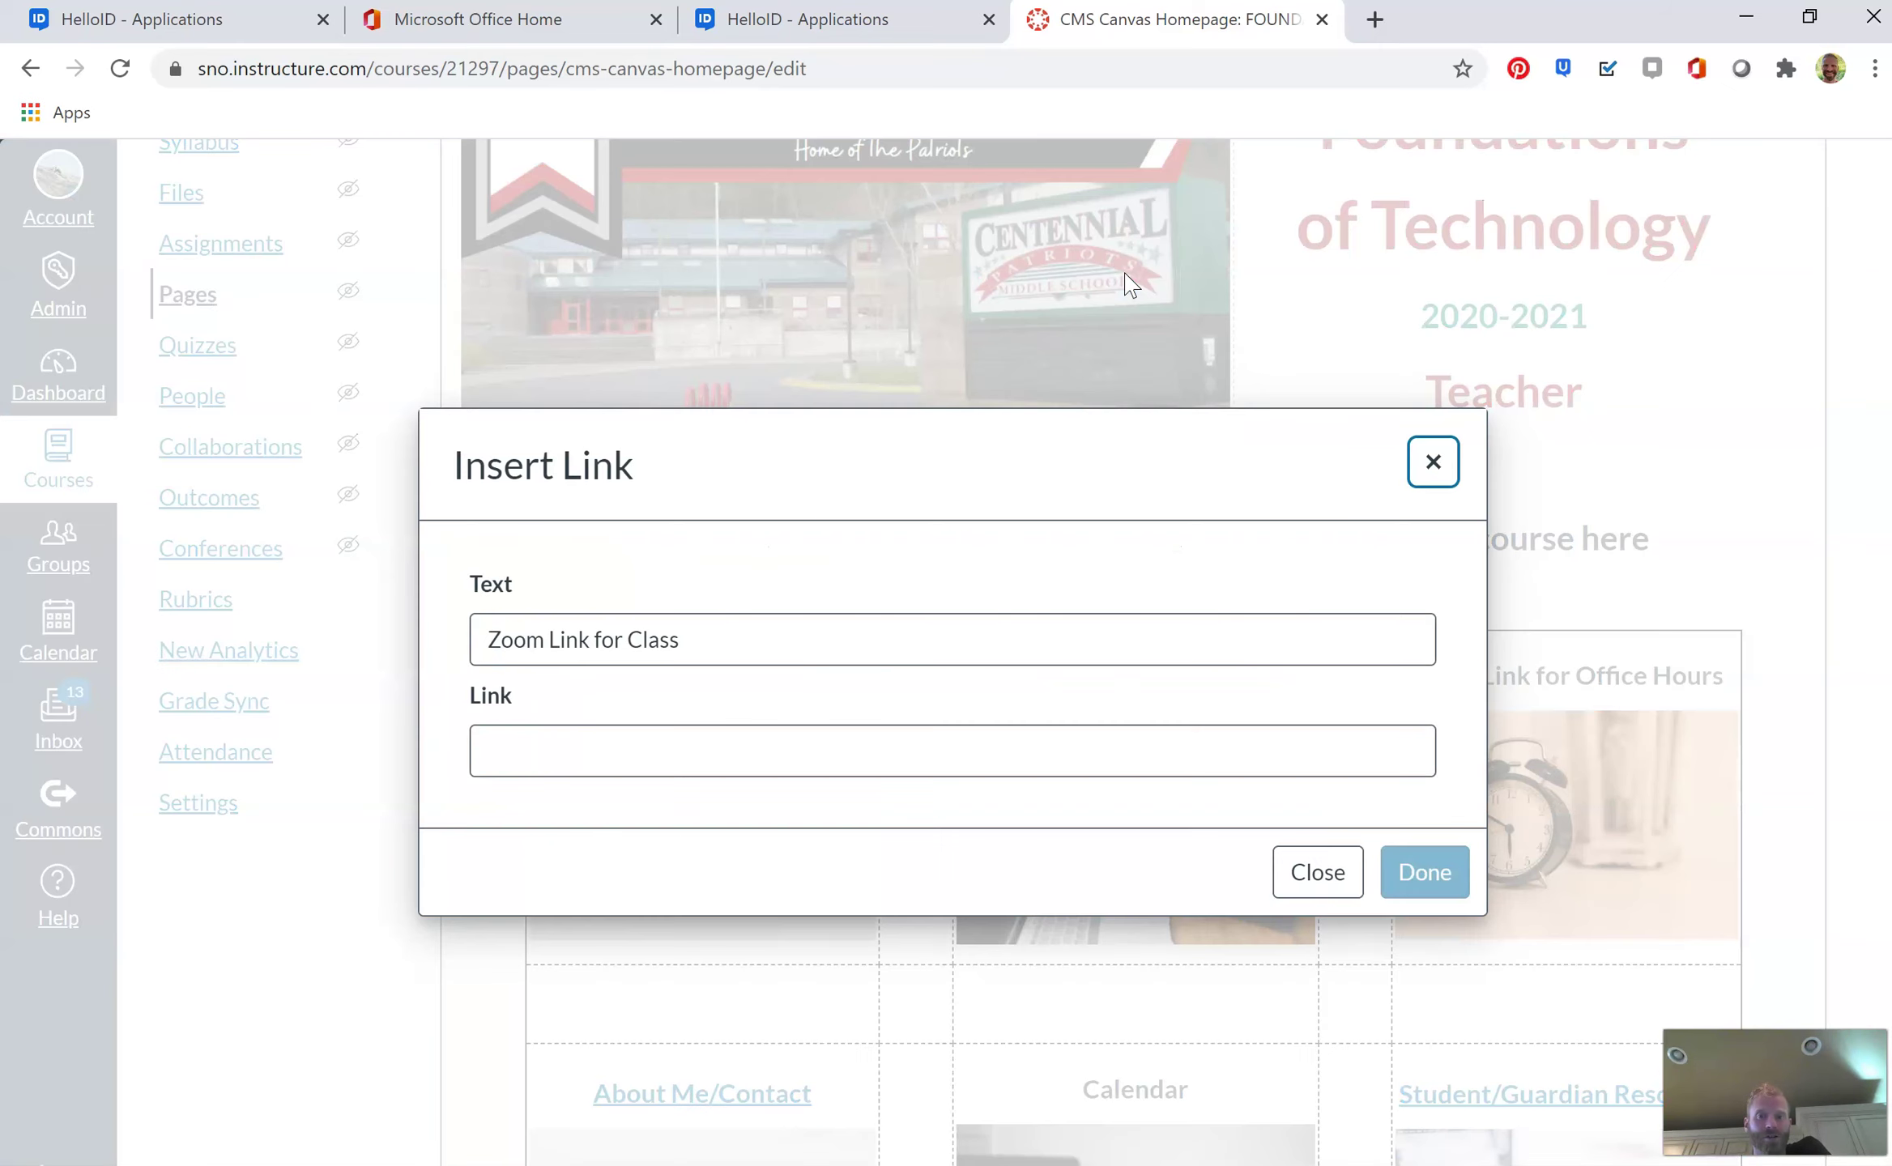
{"action": "left_click", "coordinate": [593, 755]}
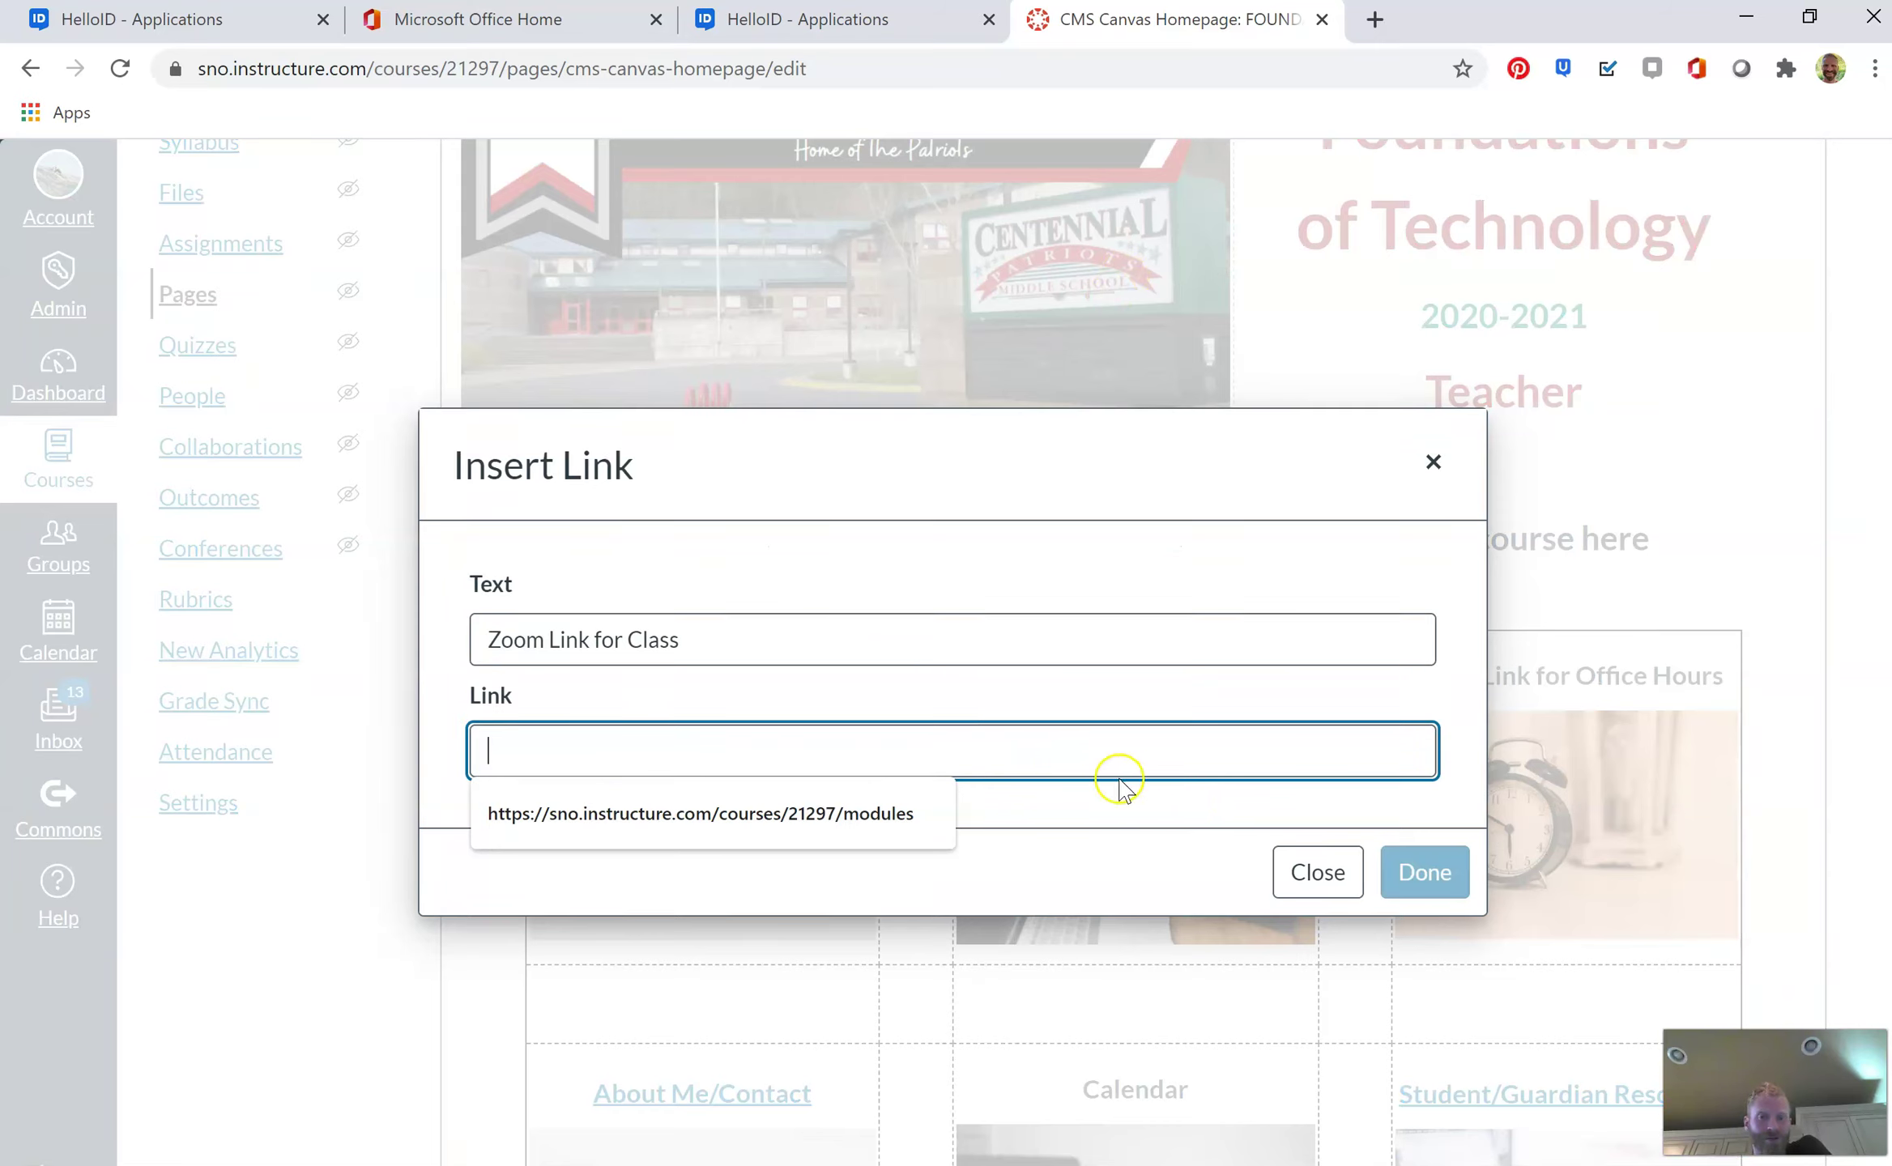
{"action": "left_click", "coordinate": [1338, 877]}
{"action": "left_click", "coordinate": [658, 876]}
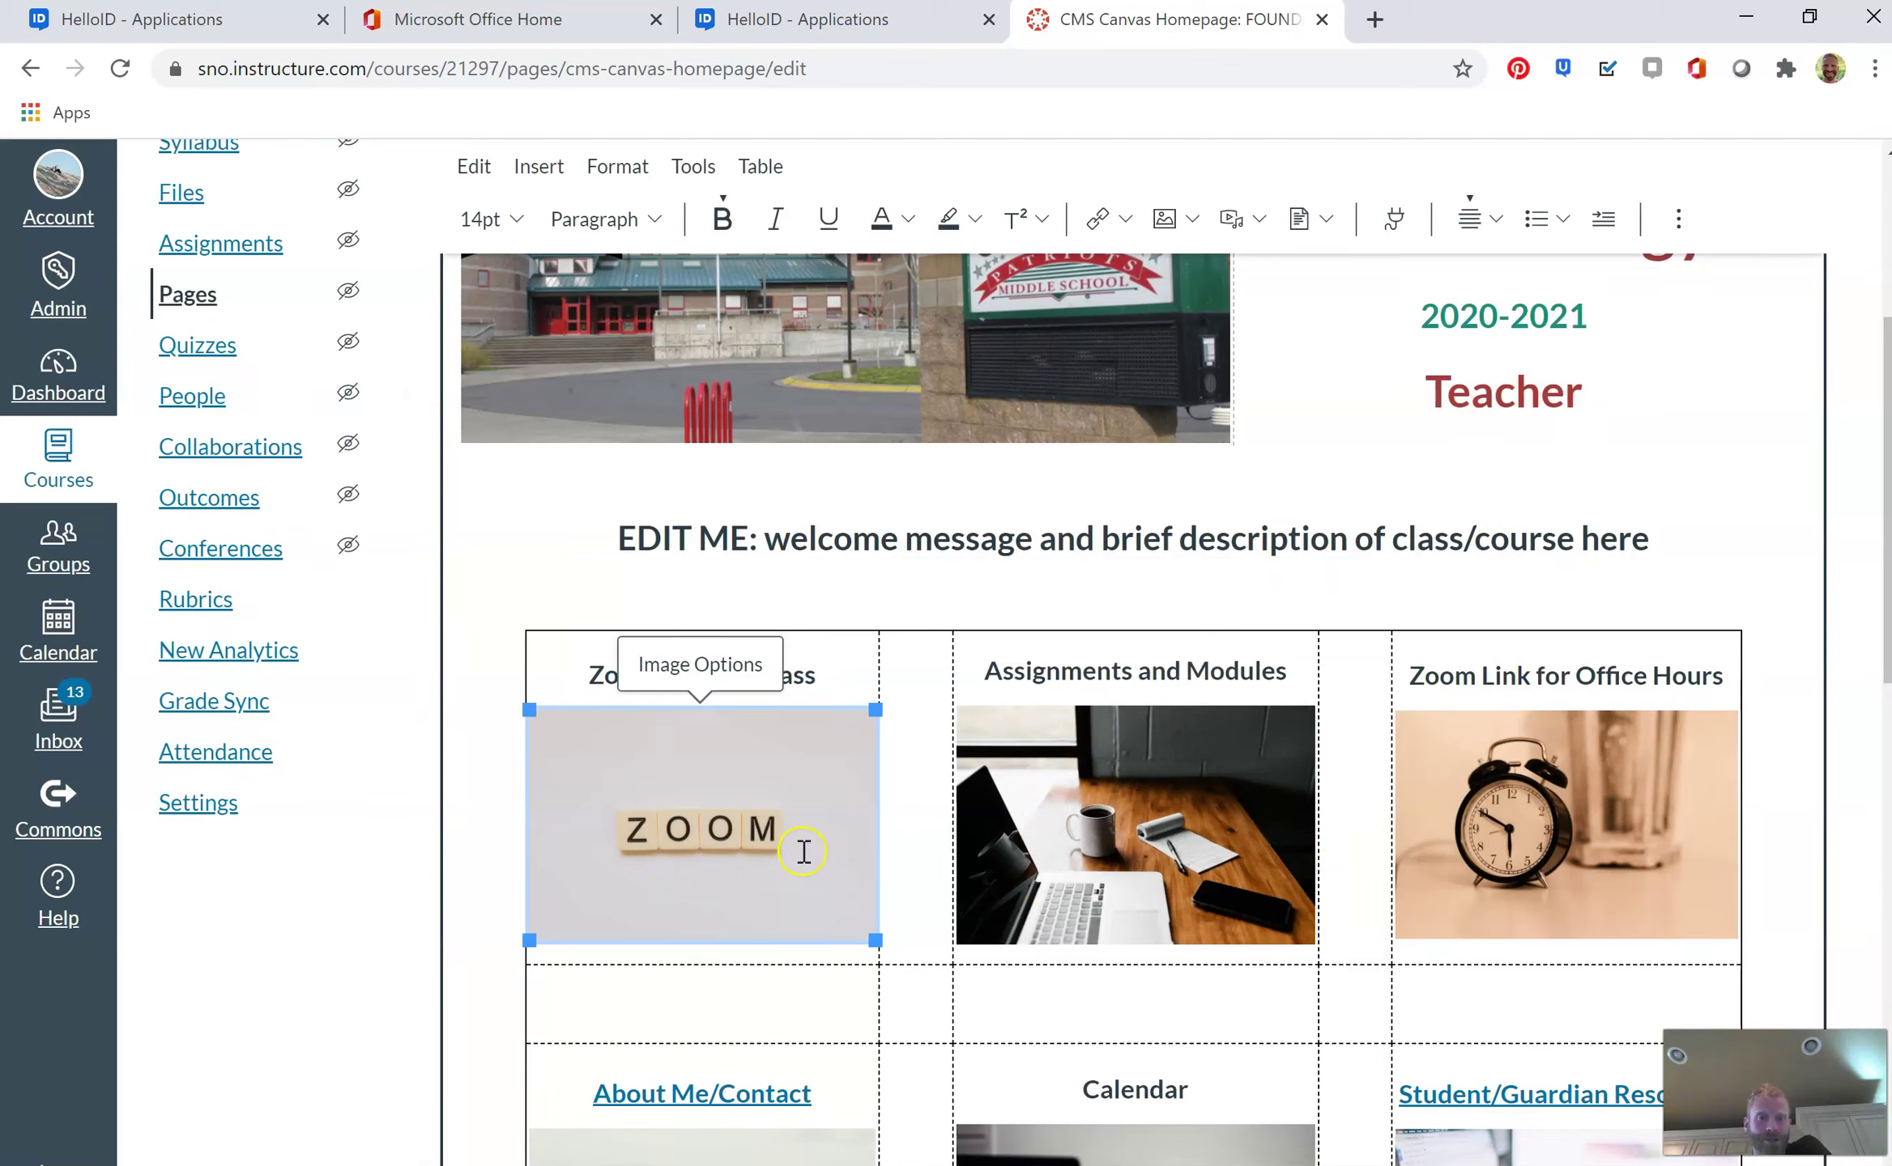
{"action": "left_click", "coordinate": [1108, 230]}
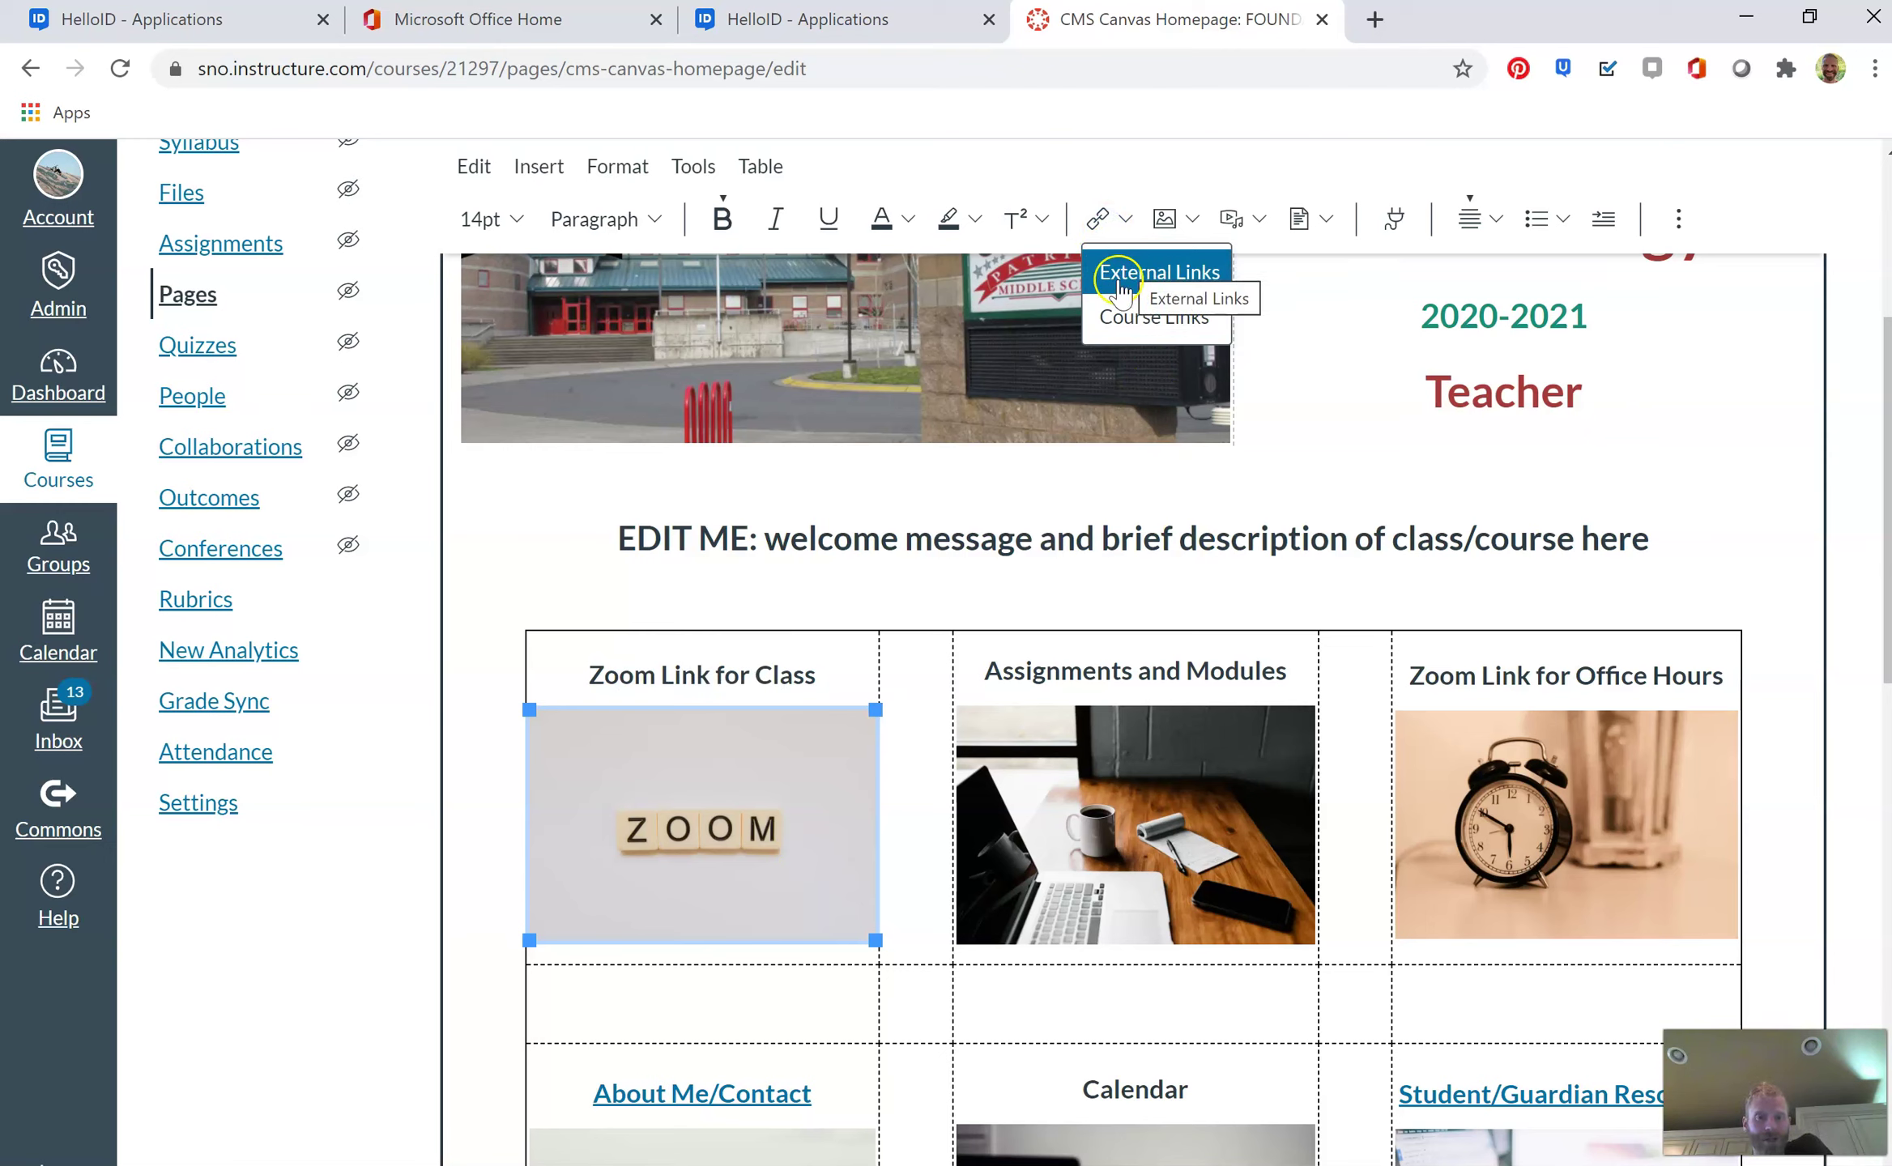
{"action": "left_click", "coordinate": [771, 658]}
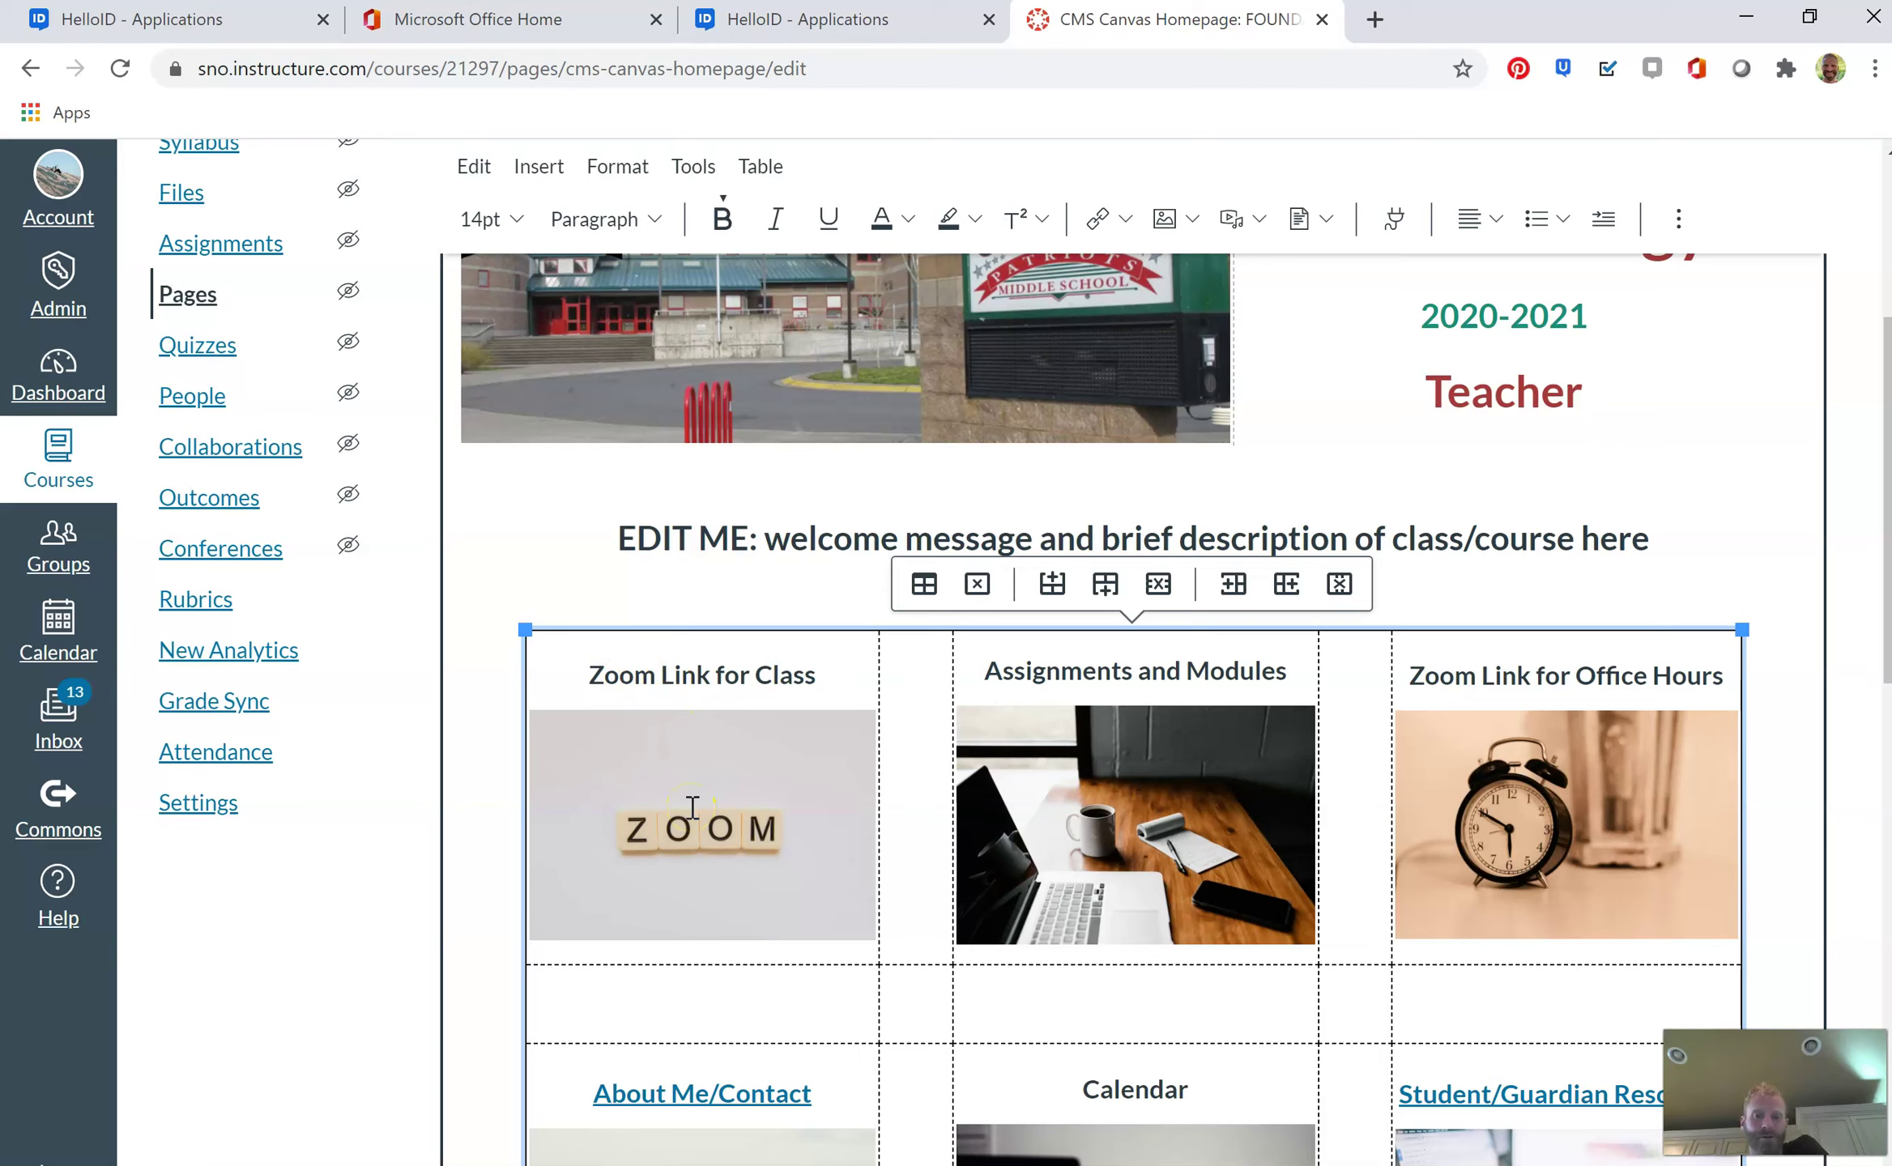
Copy the link address of the course's Modules page from the course navigation
{"action": "left_click", "coordinate": [1165, 679]}
{"action": "right_click", "coordinate": [1278, 657]}
{"action": "left_click", "coordinate": [1257, 672]}
{"action": "left_click_drag", "start_coordinate": [1282, 671], "coordinate": [994, 684]}
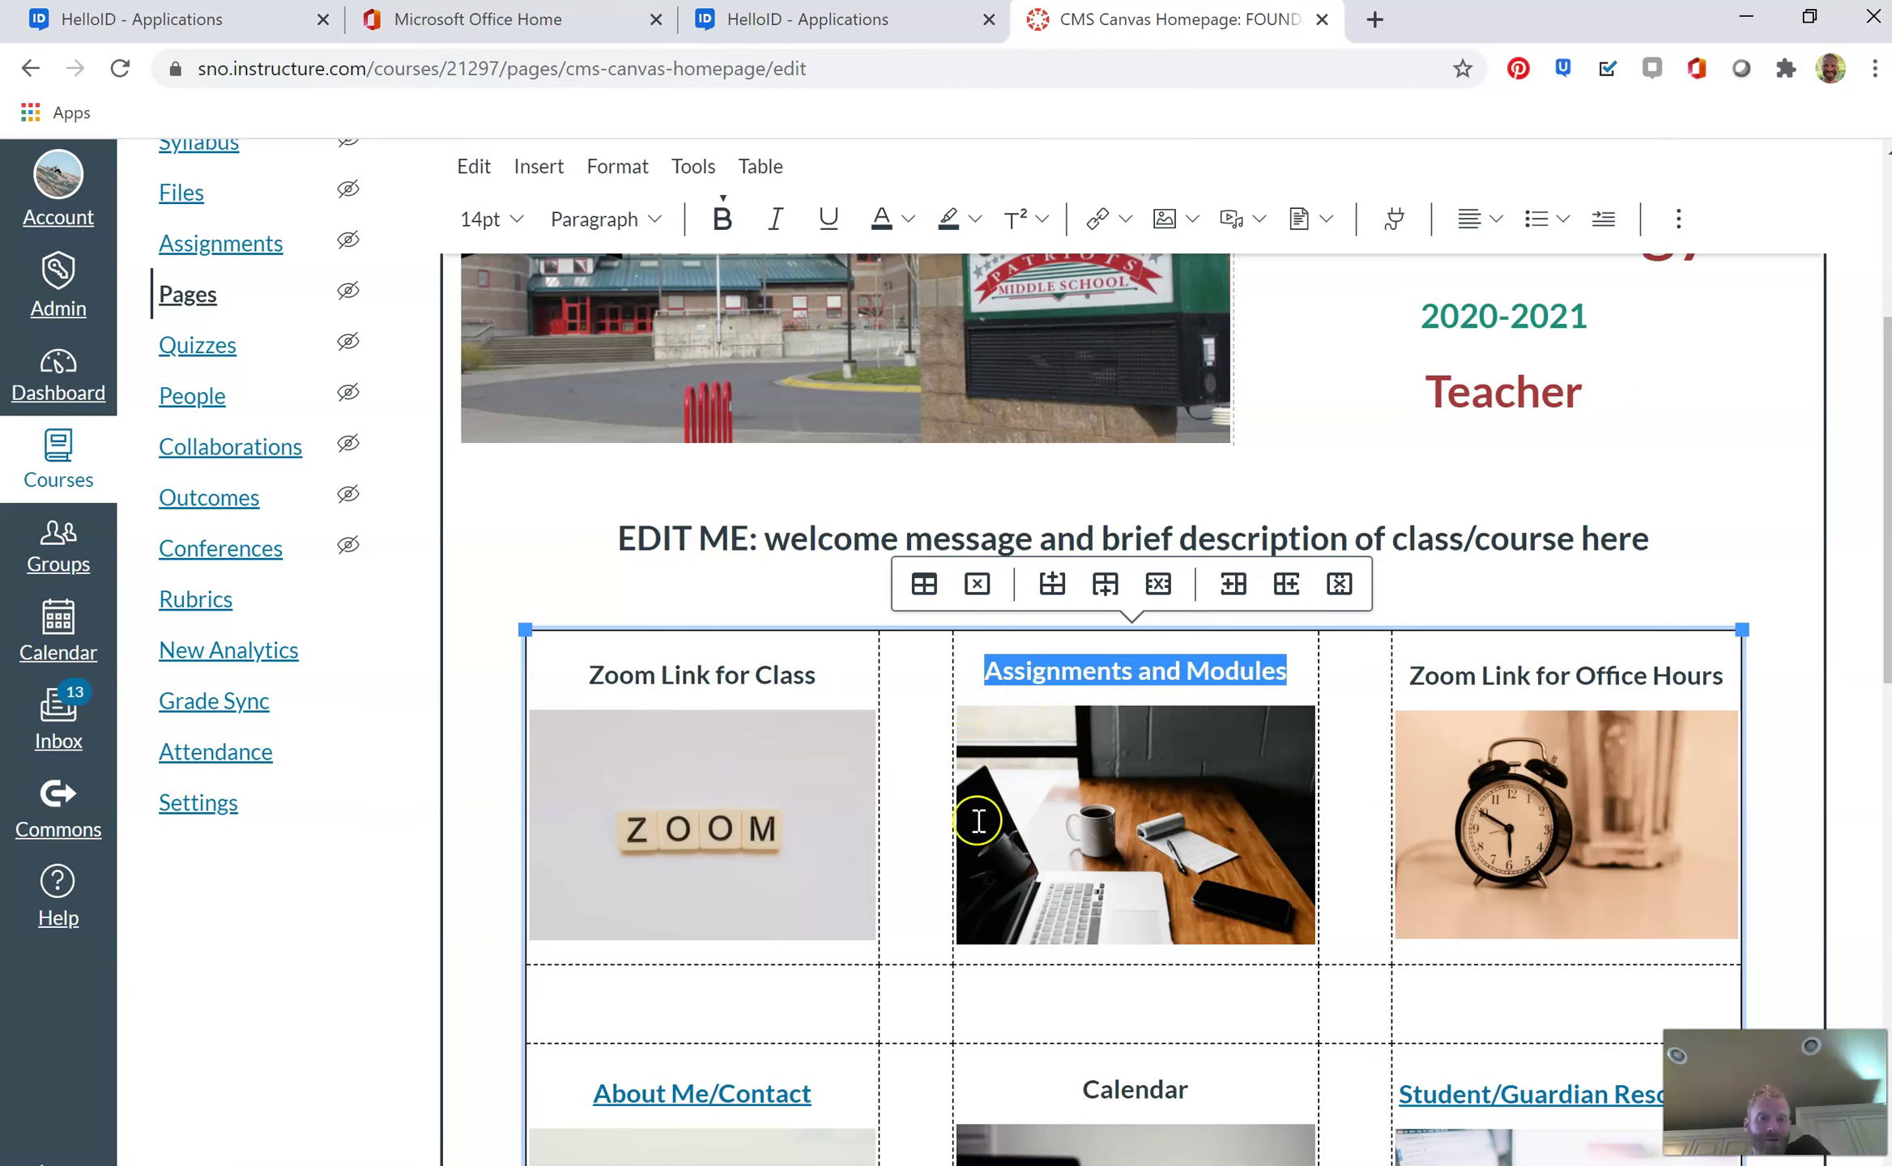
{"action": "scroll", "coordinate": [1032, 911], "scroll_direction": "up", "scroll_amount": 2}
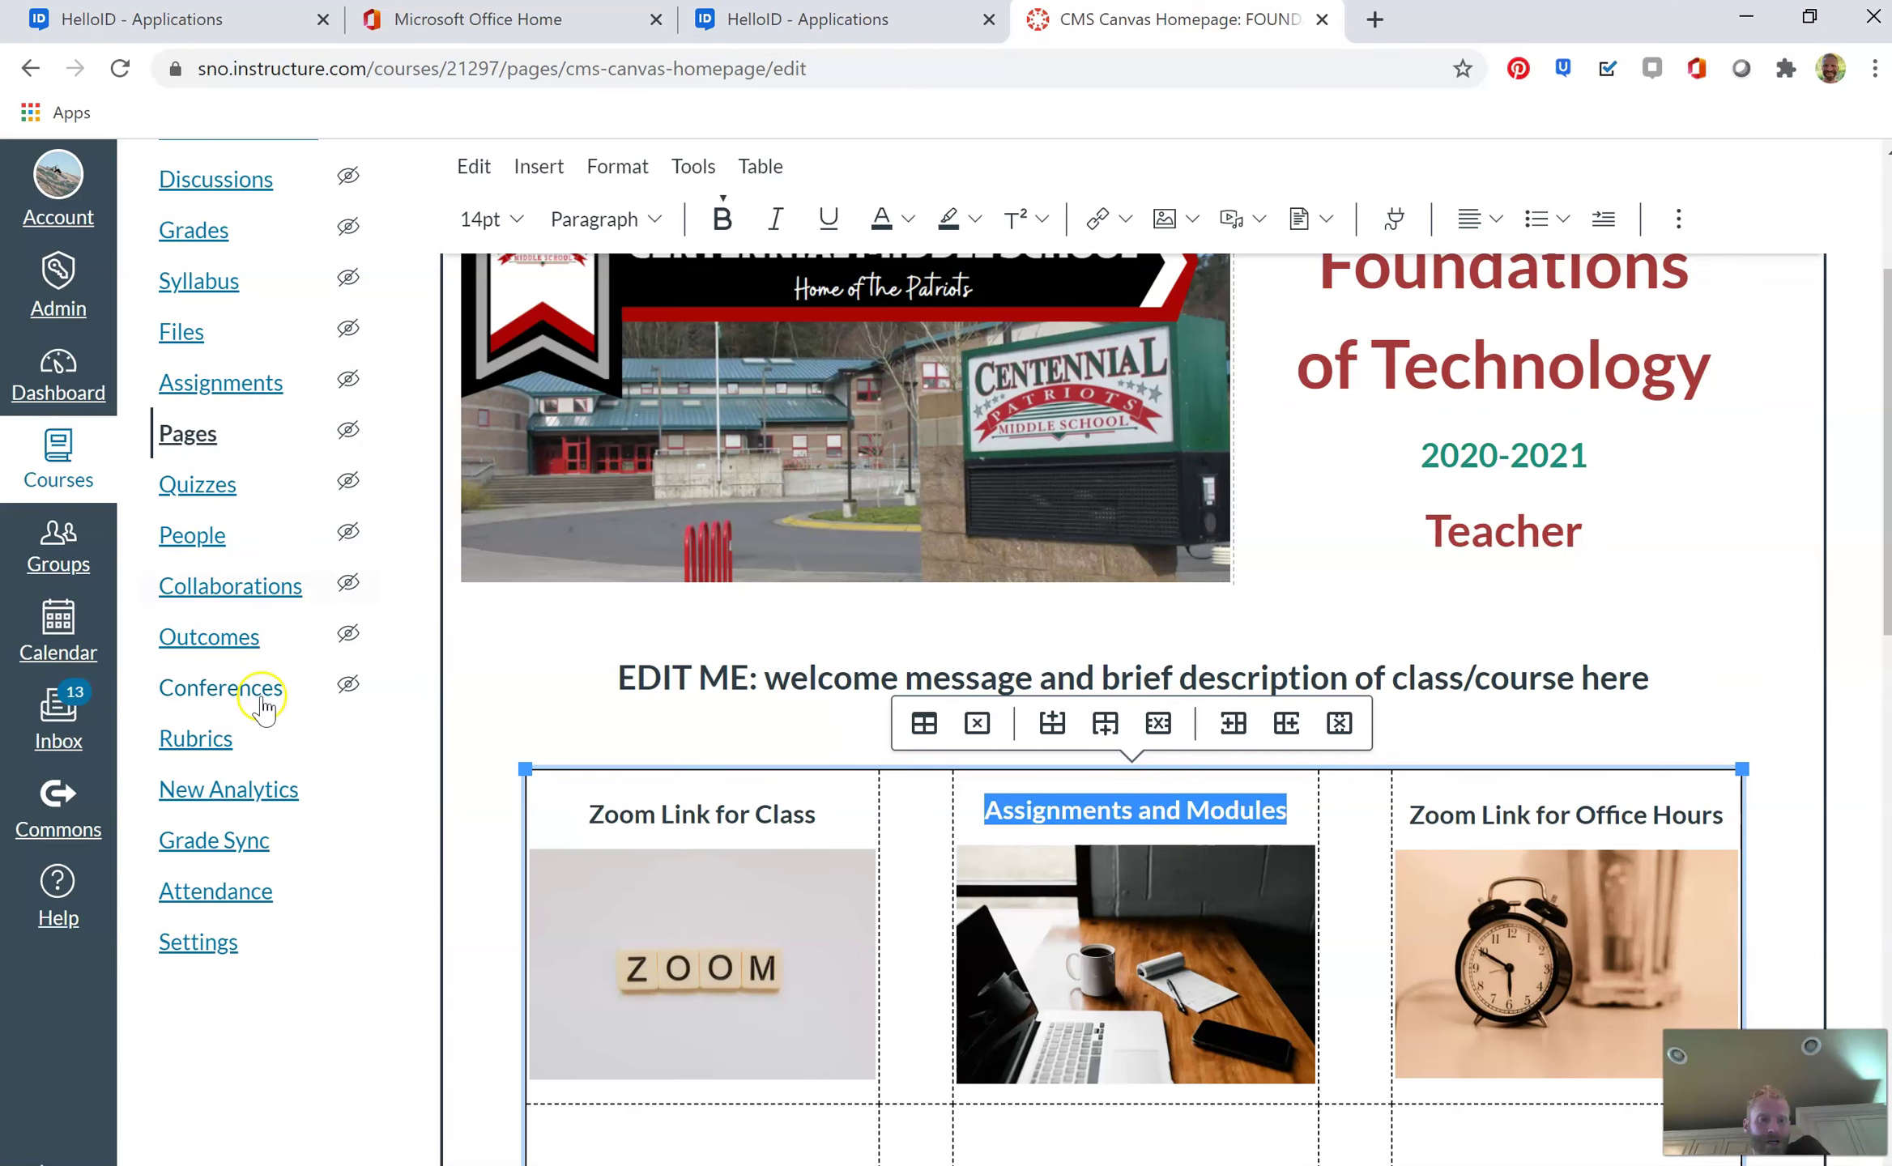
{"action": "scroll", "coordinate": [261, 692], "scroll_direction": "up", "scroll_amount": 3}
{"action": "right_click", "coordinate": [230, 361]}
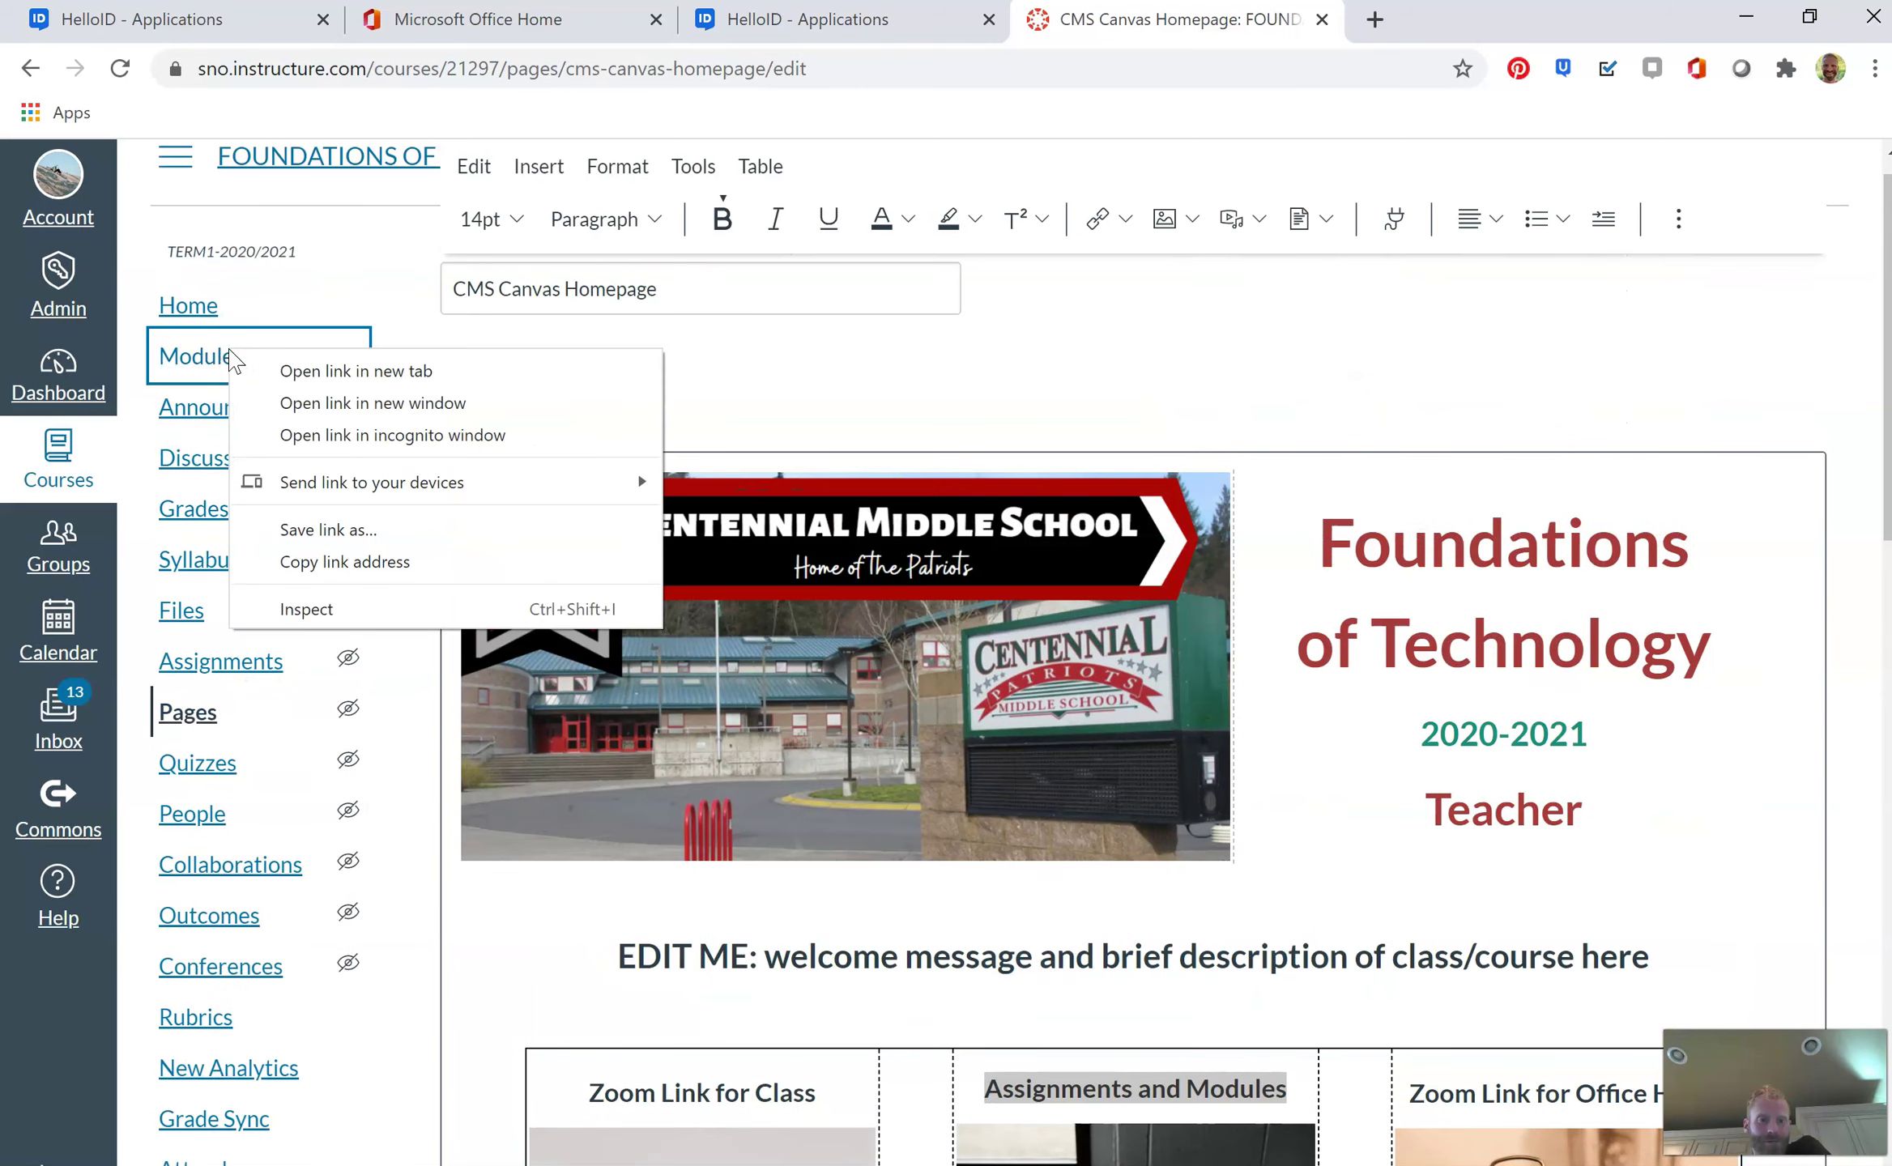
{"action": "left_click", "coordinate": [338, 562]}
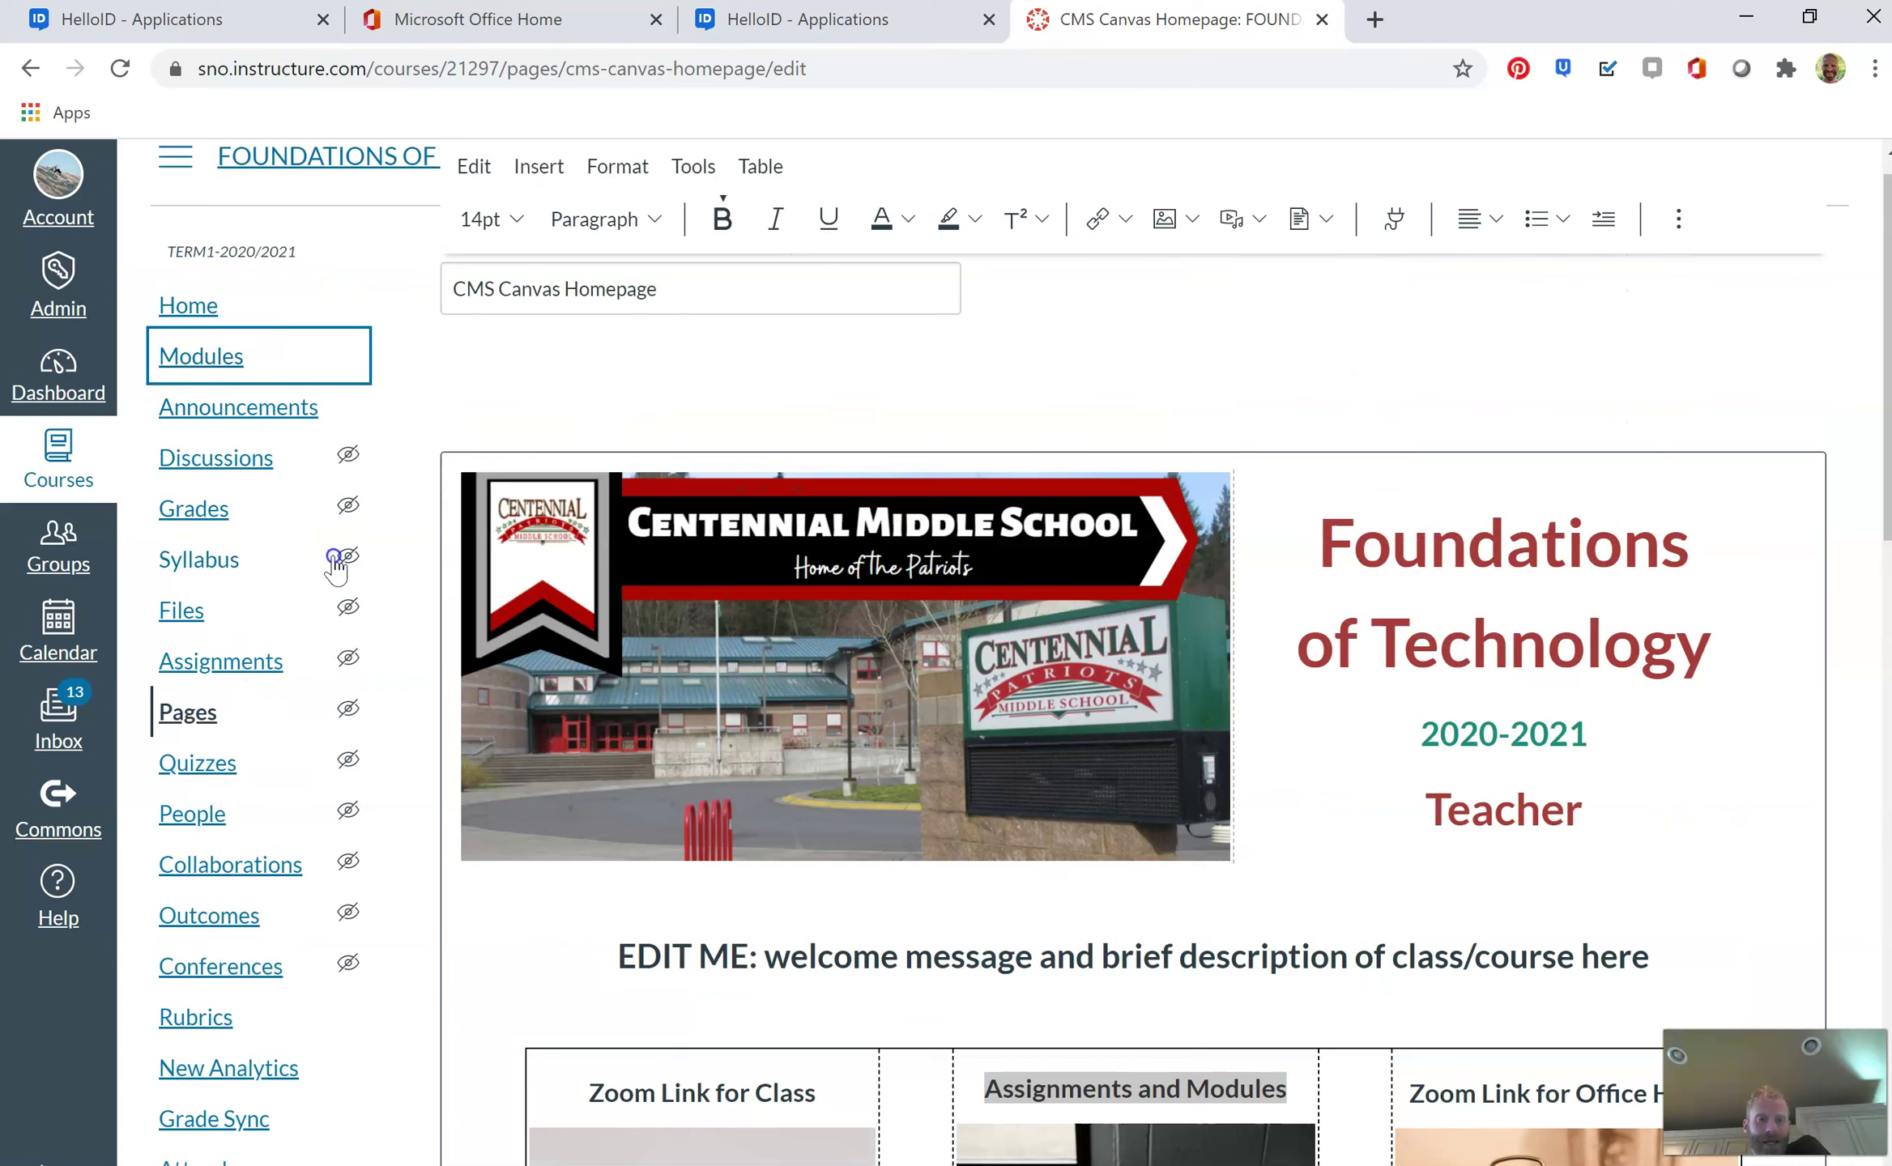
Link the "Assignments and Modules" heading to the copied Modules page address as an external link
{"action": "scroll", "coordinate": [1263, 996], "scroll_direction": "down", "scroll_amount": 3}
{"action": "left_click_drag", "start_coordinate": [1292, 810], "coordinate": [1001, 808]}
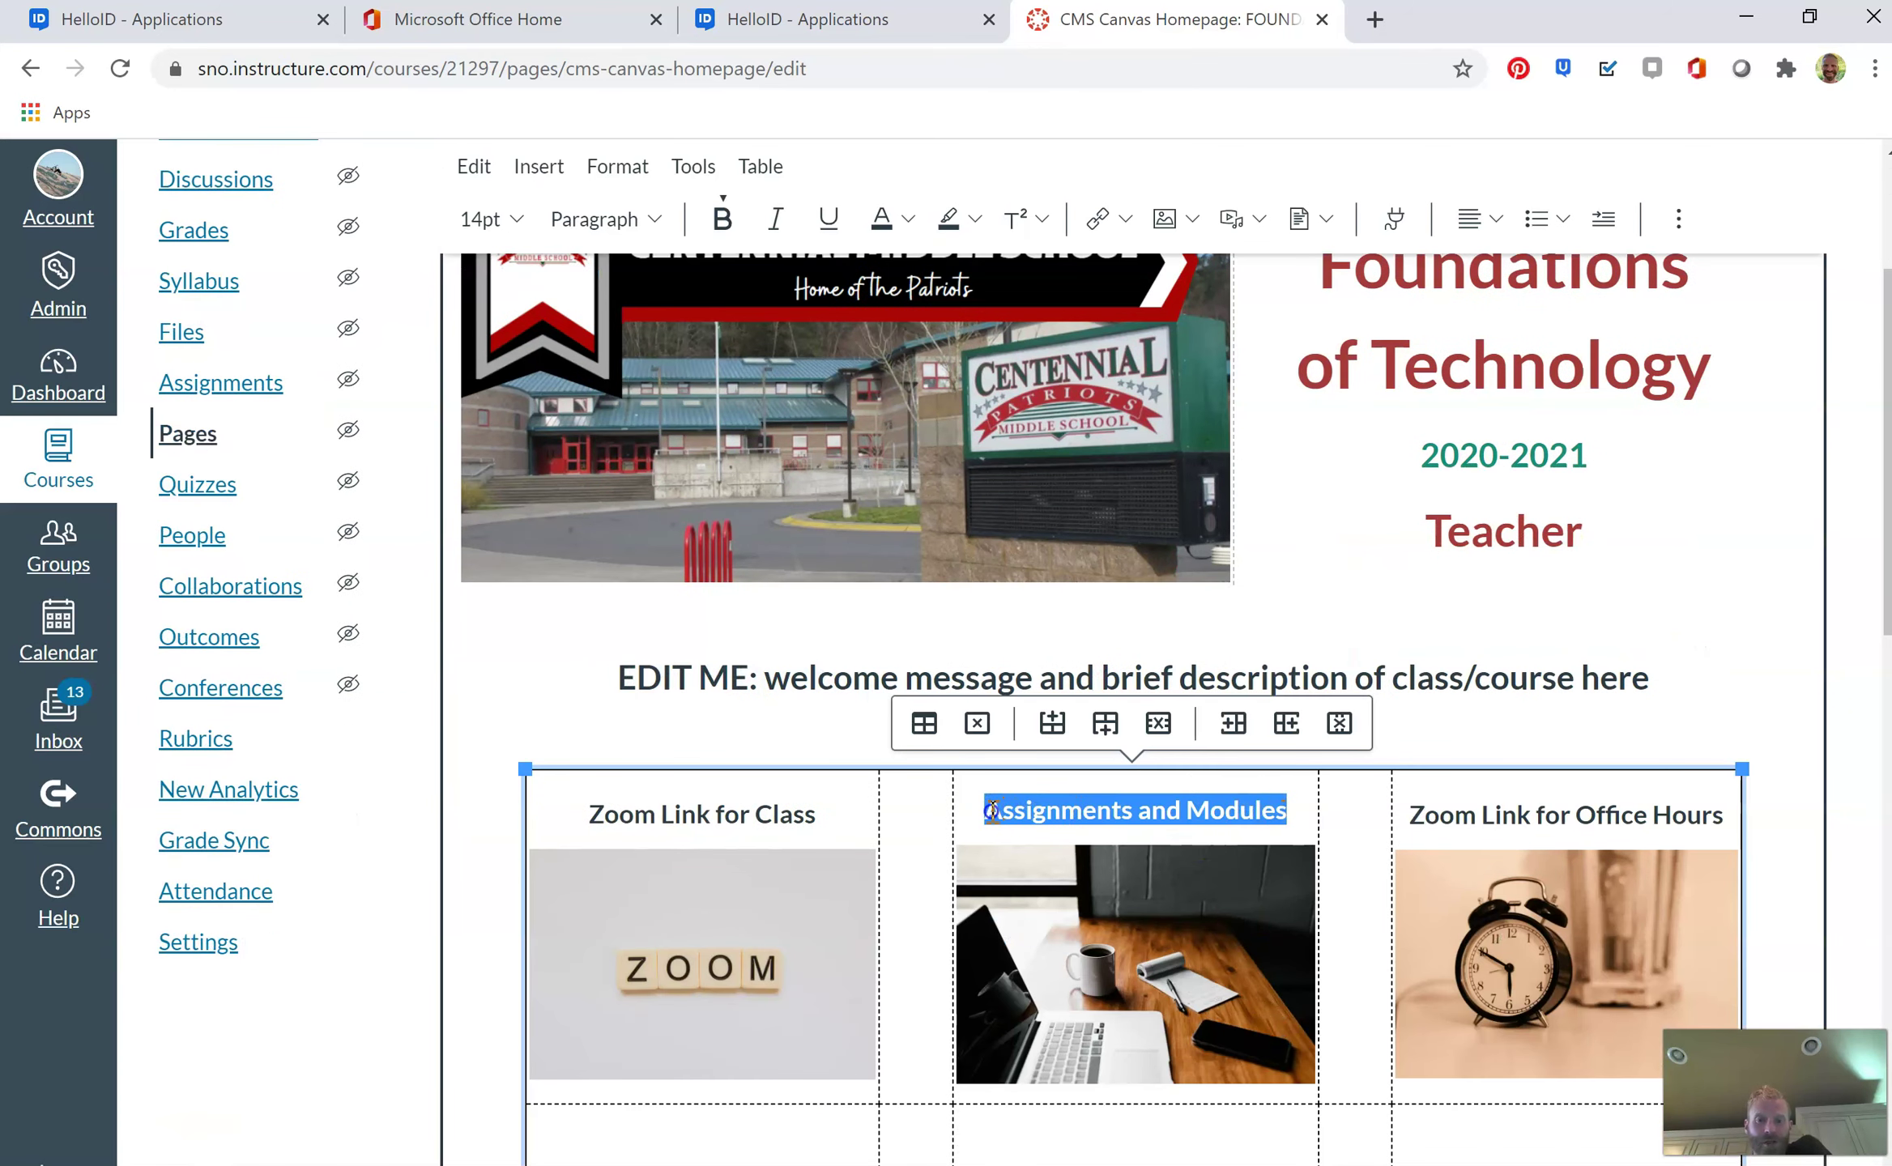
{"action": "left_click", "coordinate": [1112, 217]}
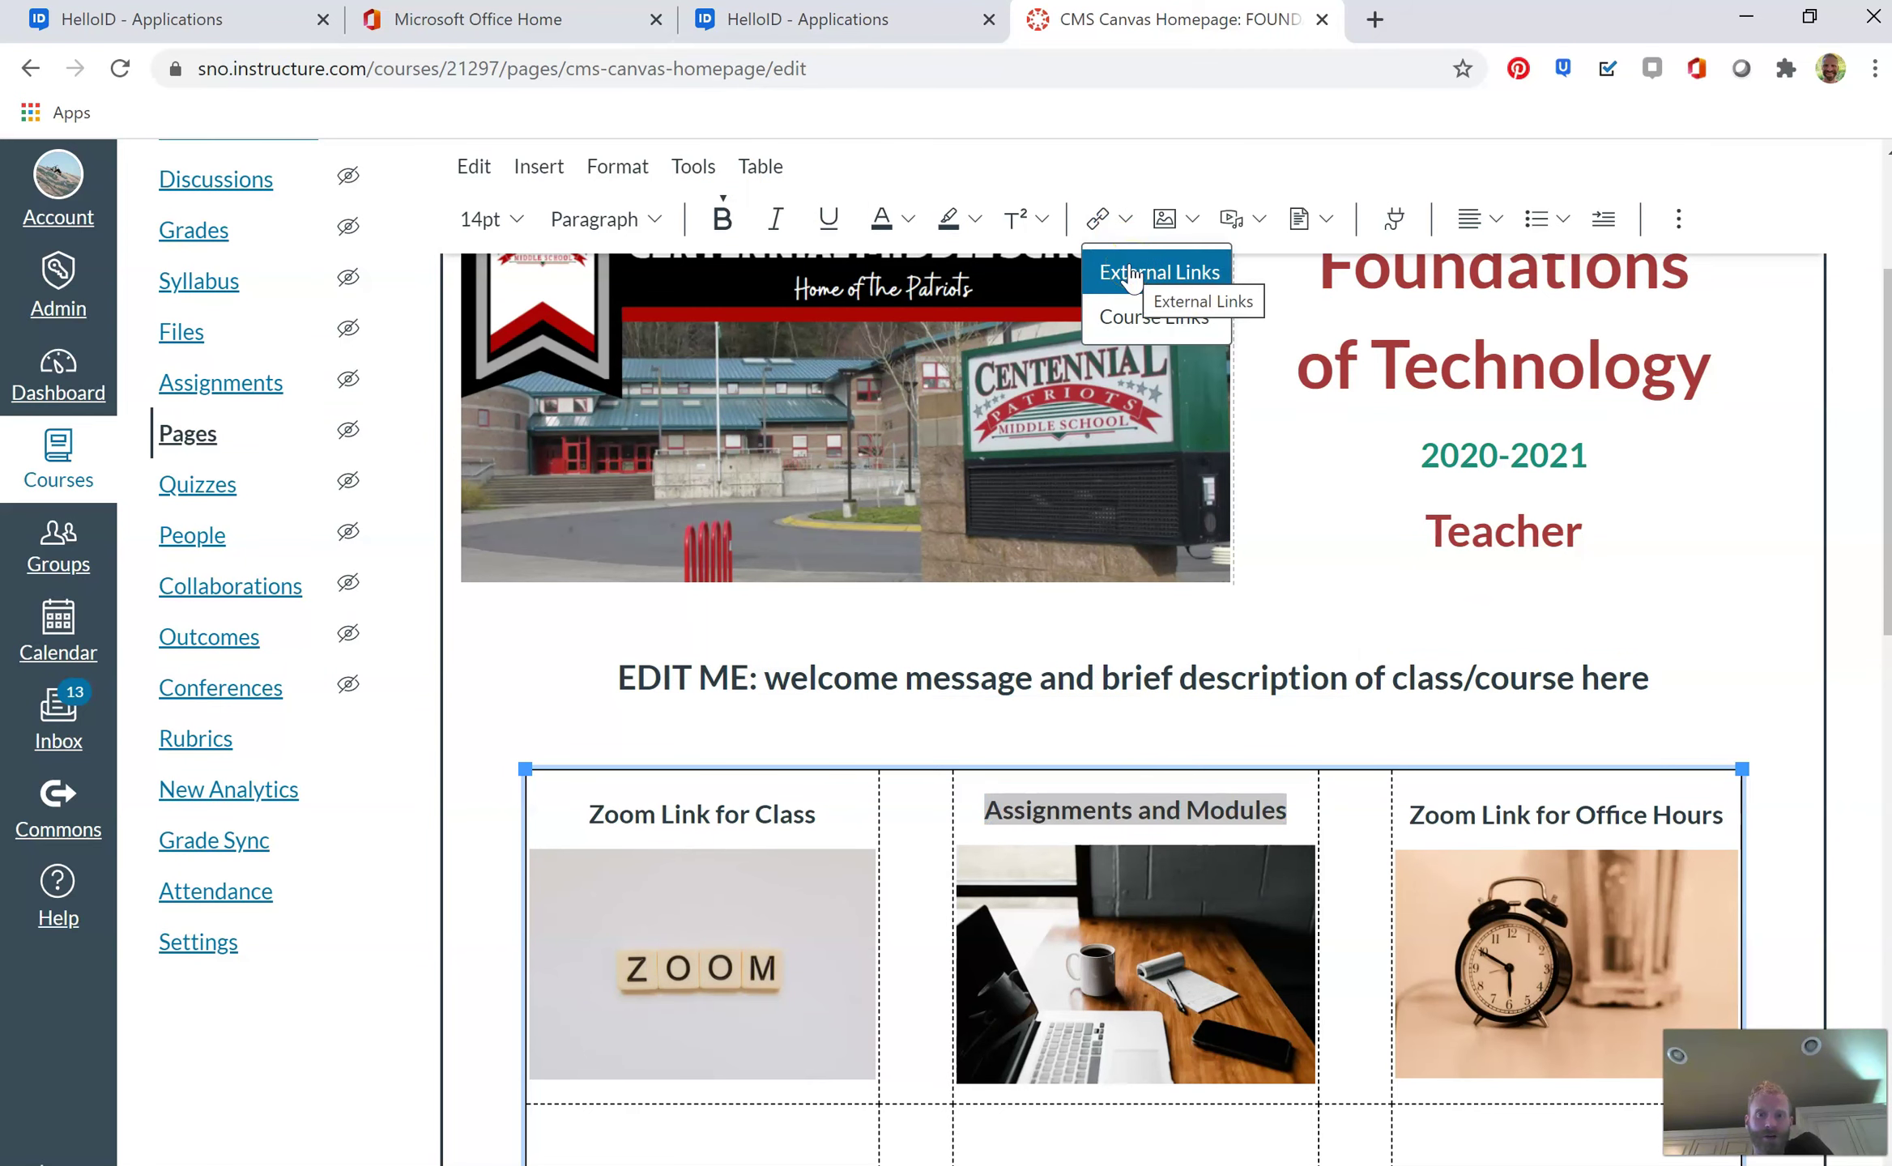
{"action": "left_click", "coordinate": [1132, 276]}
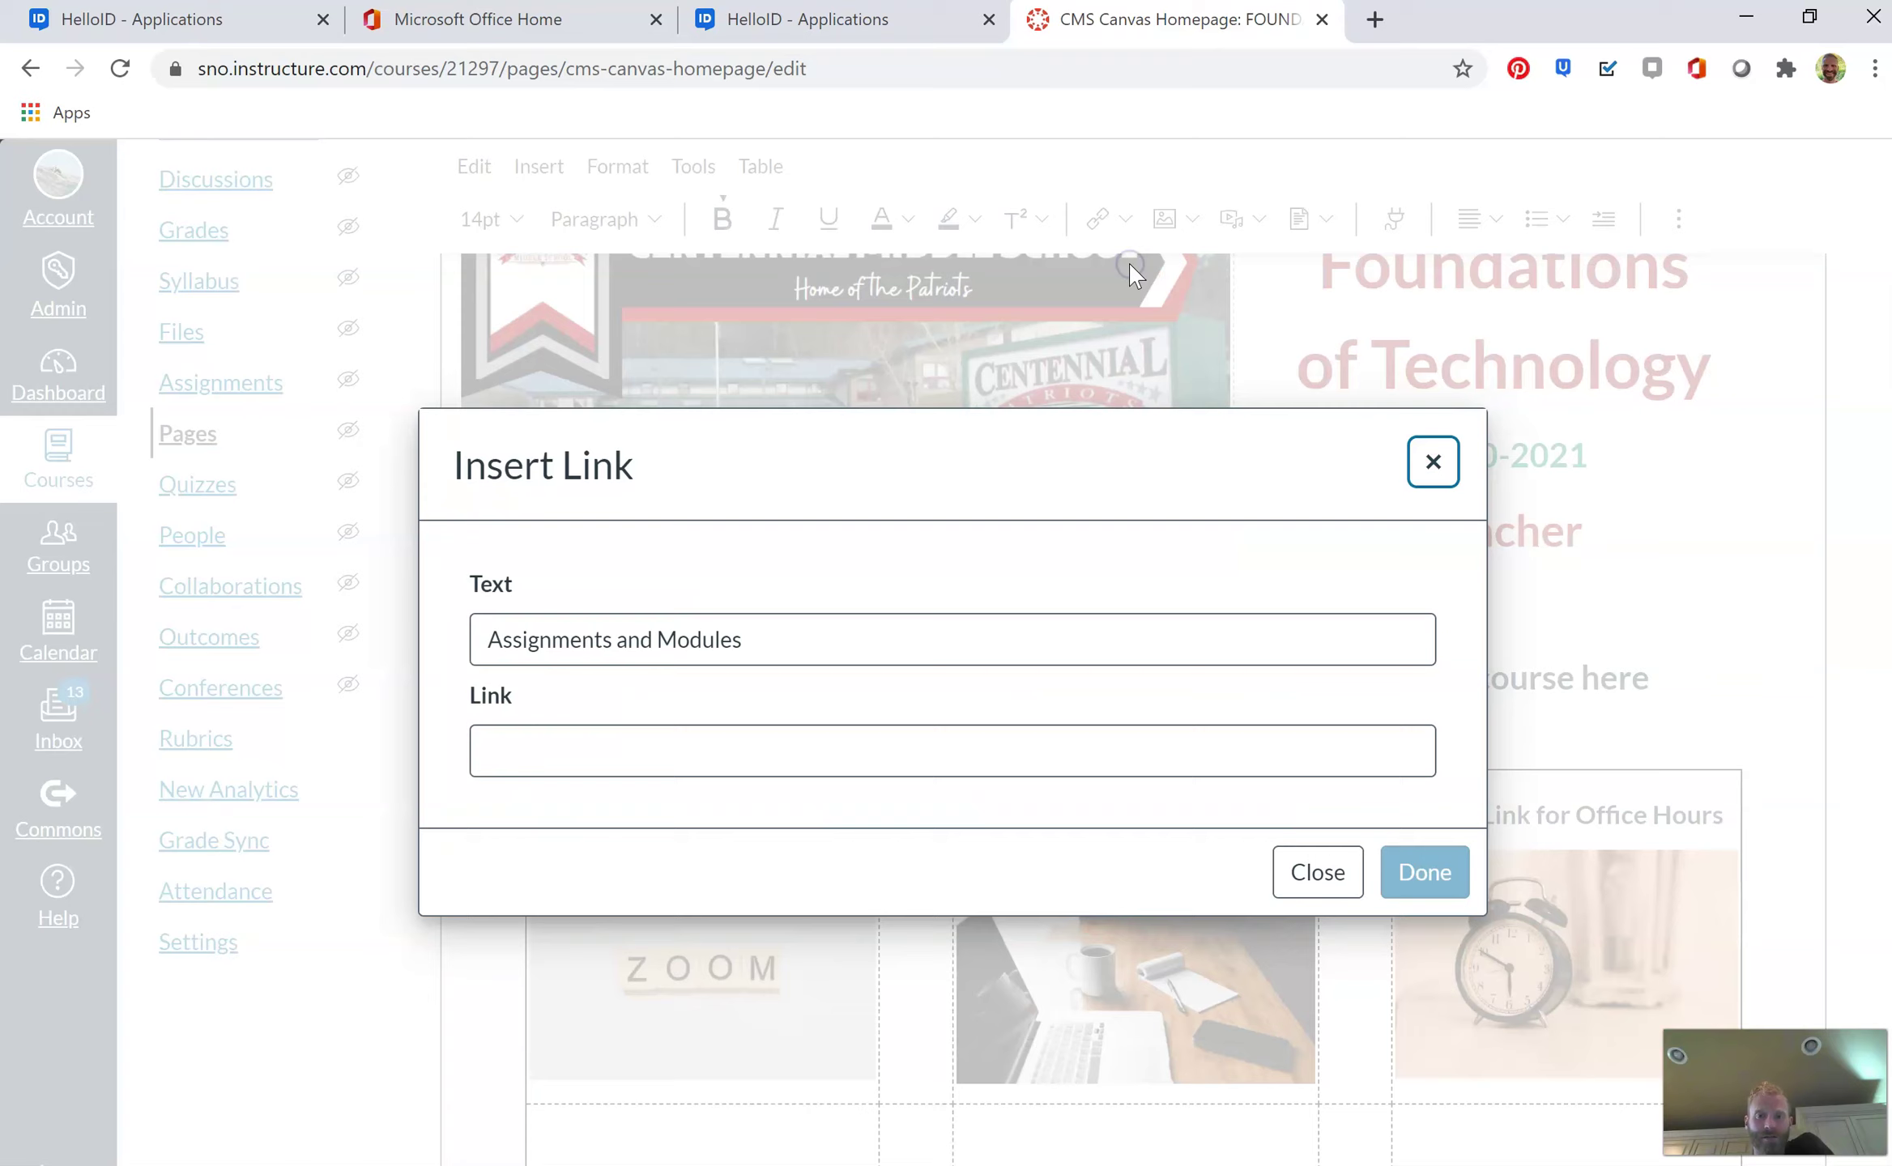
{"action": "left_click", "coordinate": [556, 755]}
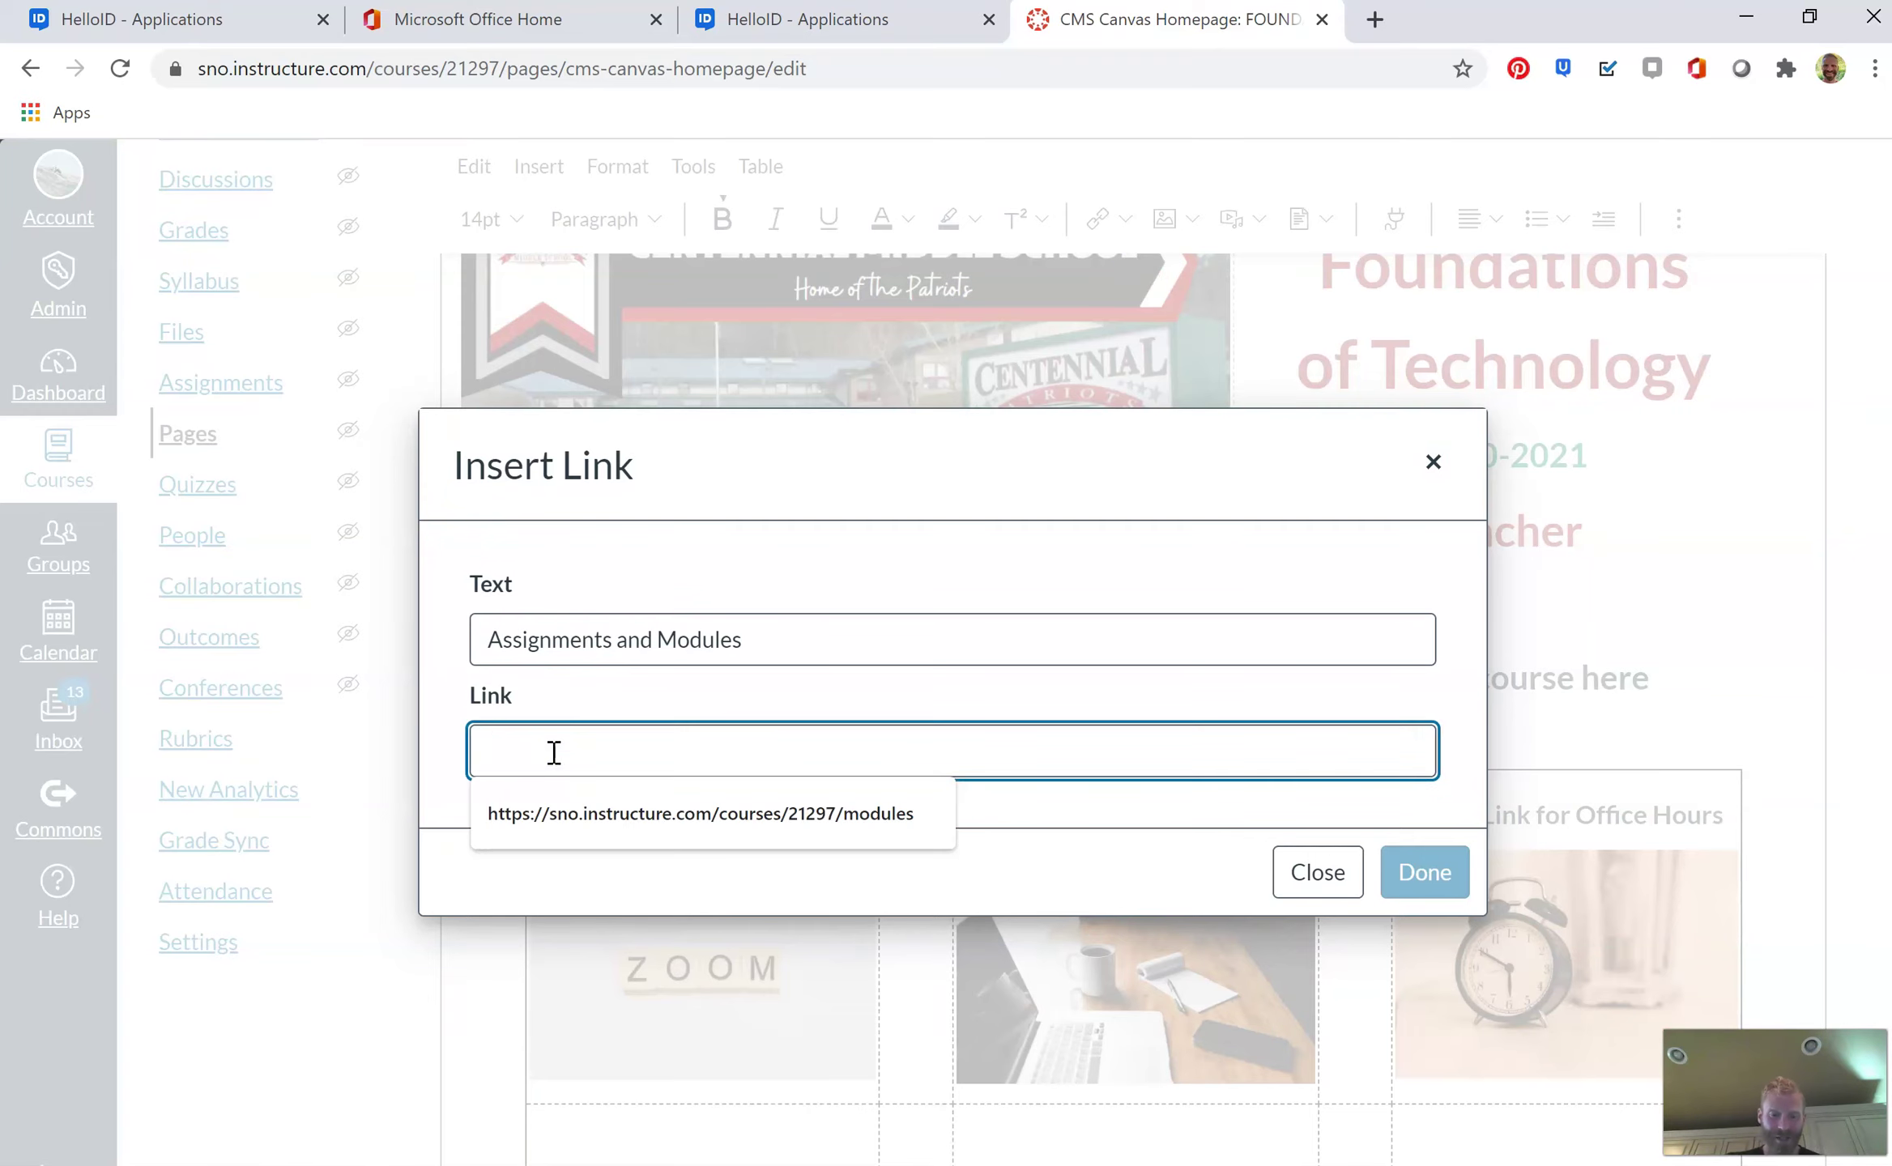
{"action": "key", "text": "ctrl+v"}
{"action": "left_click", "coordinate": [1425, 874]}
Add an external link to the copied Modules page address on the laptop image below the "Assignments and Modules" heading
{"action": "left_click", "coordinate": [1175, 941]}
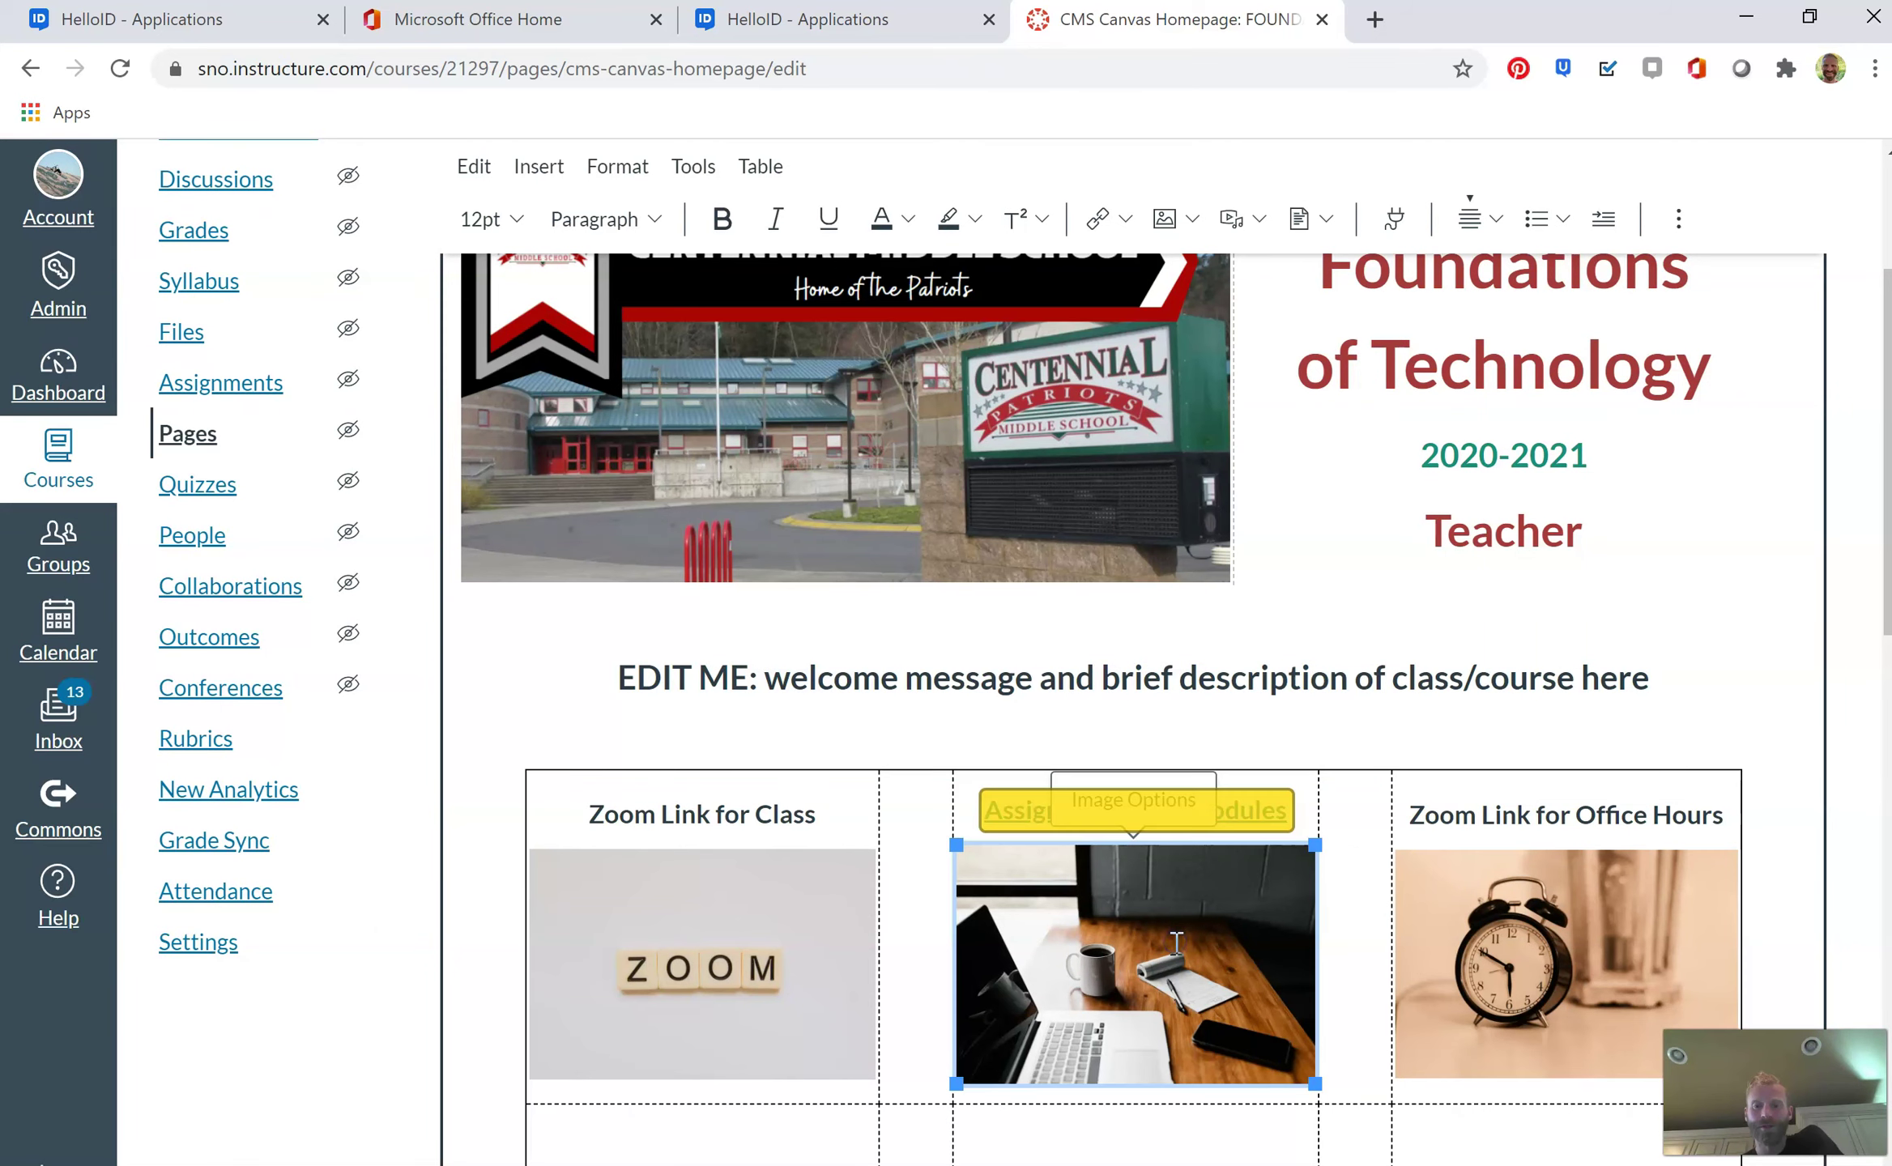
{"action": "left_click", "coordinate": [1126, 219]}
{"action": "left_click", "coordinate": [1129, 271]}
{"action": "left_click", "coordinate": [1026, 698]}
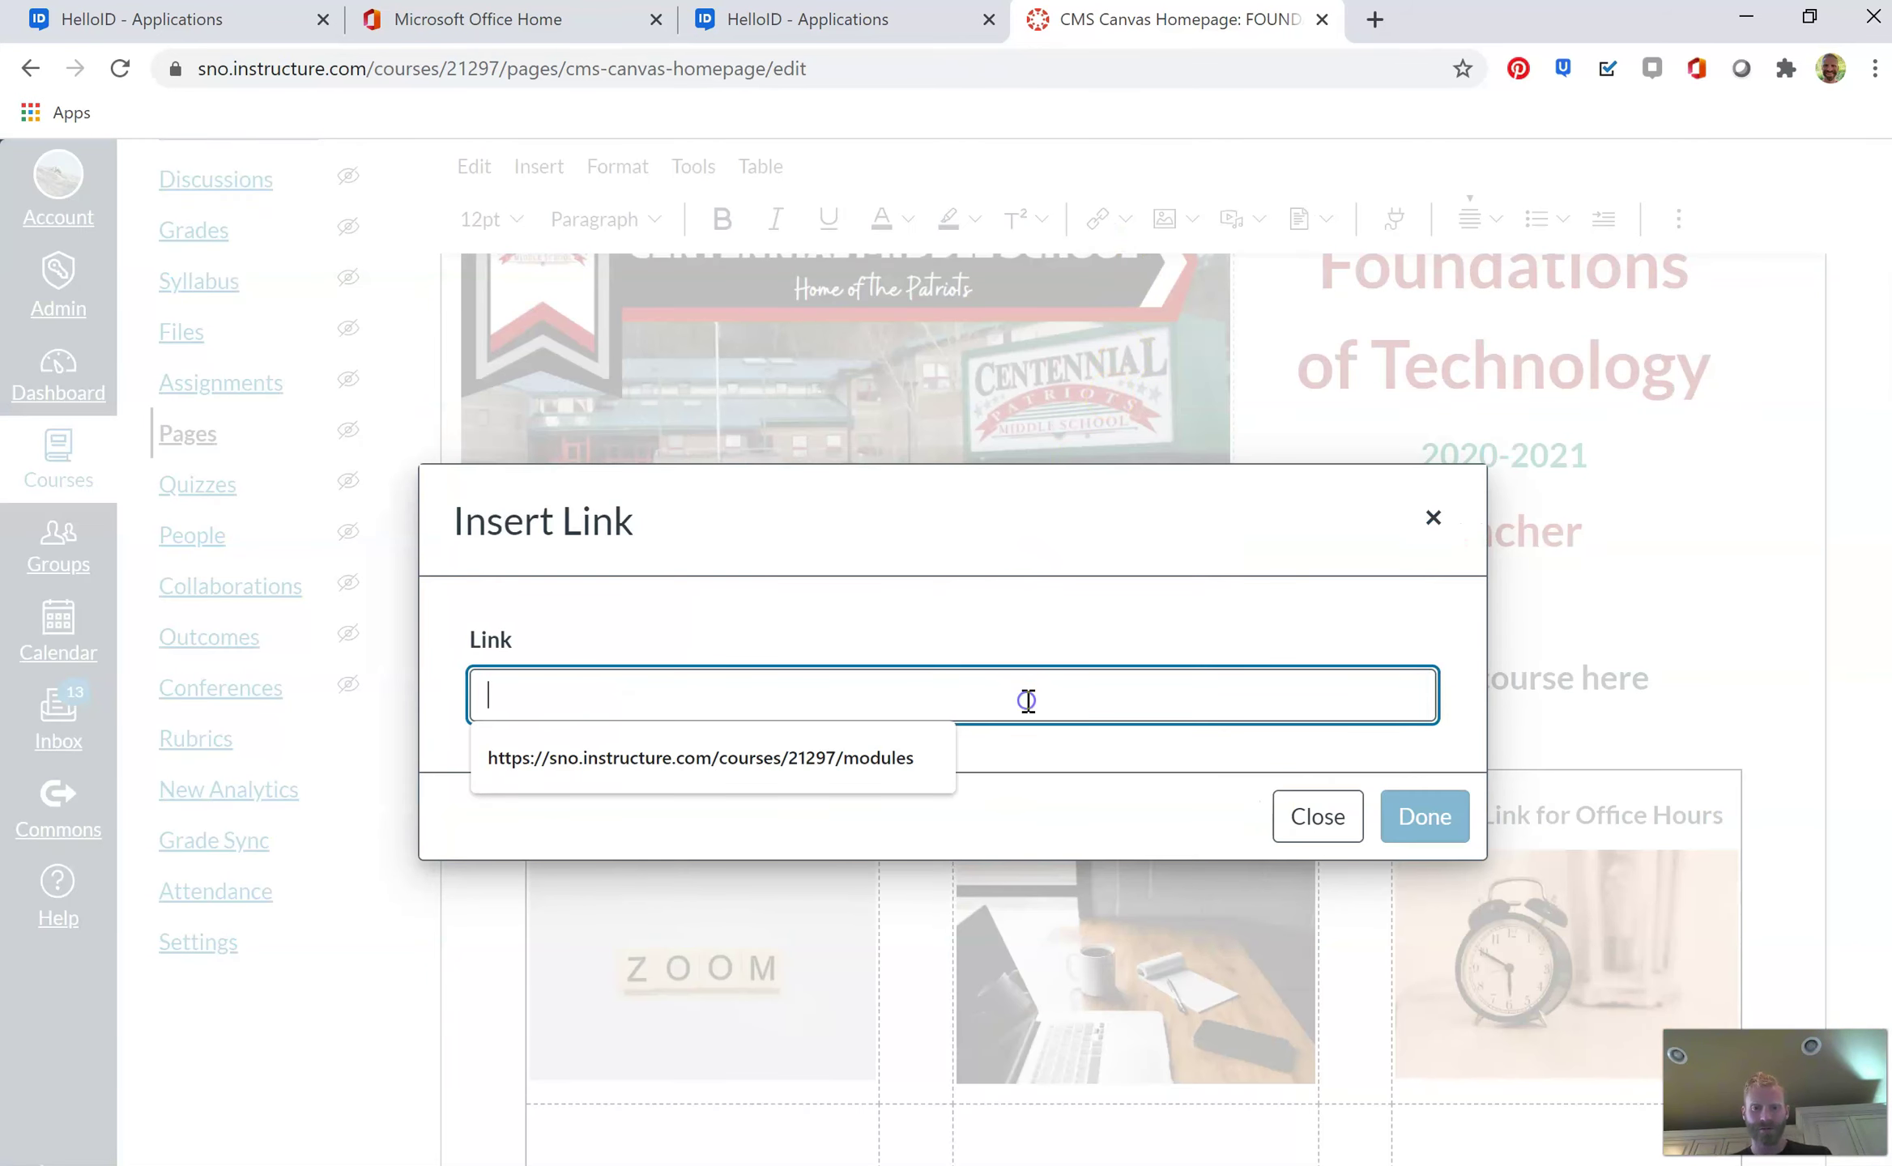
{"action": "key", "text": "ctrl+v"}
{"action": "left_click", "coordinate": [1424, 818]}
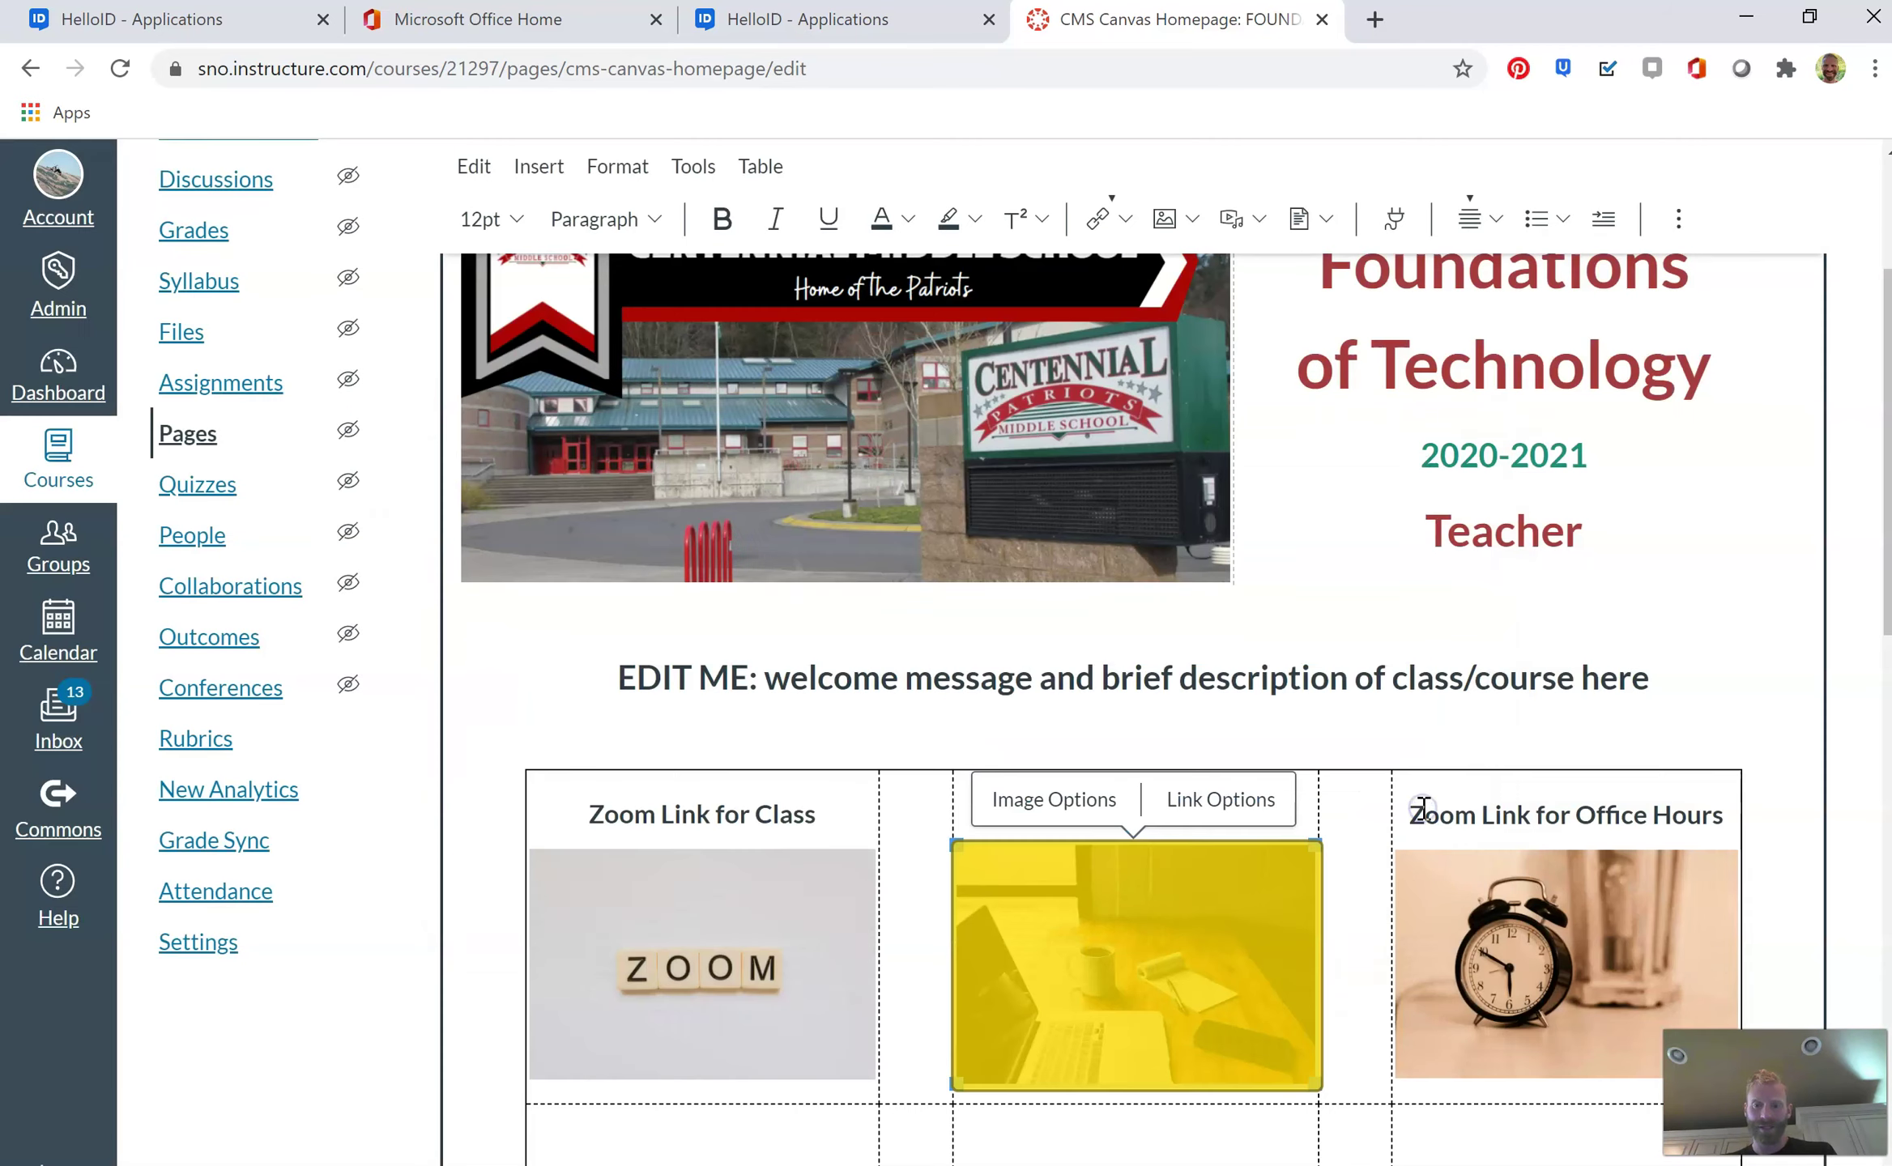
{"action": "scroll", "coordinate": [1070, 761], "scroll_direction": "down", "scroll_amount": 3}
{"action": "scroll", "coordinate": [1069, 761], "scroll_direction": "down", "scroll_amount": 3}
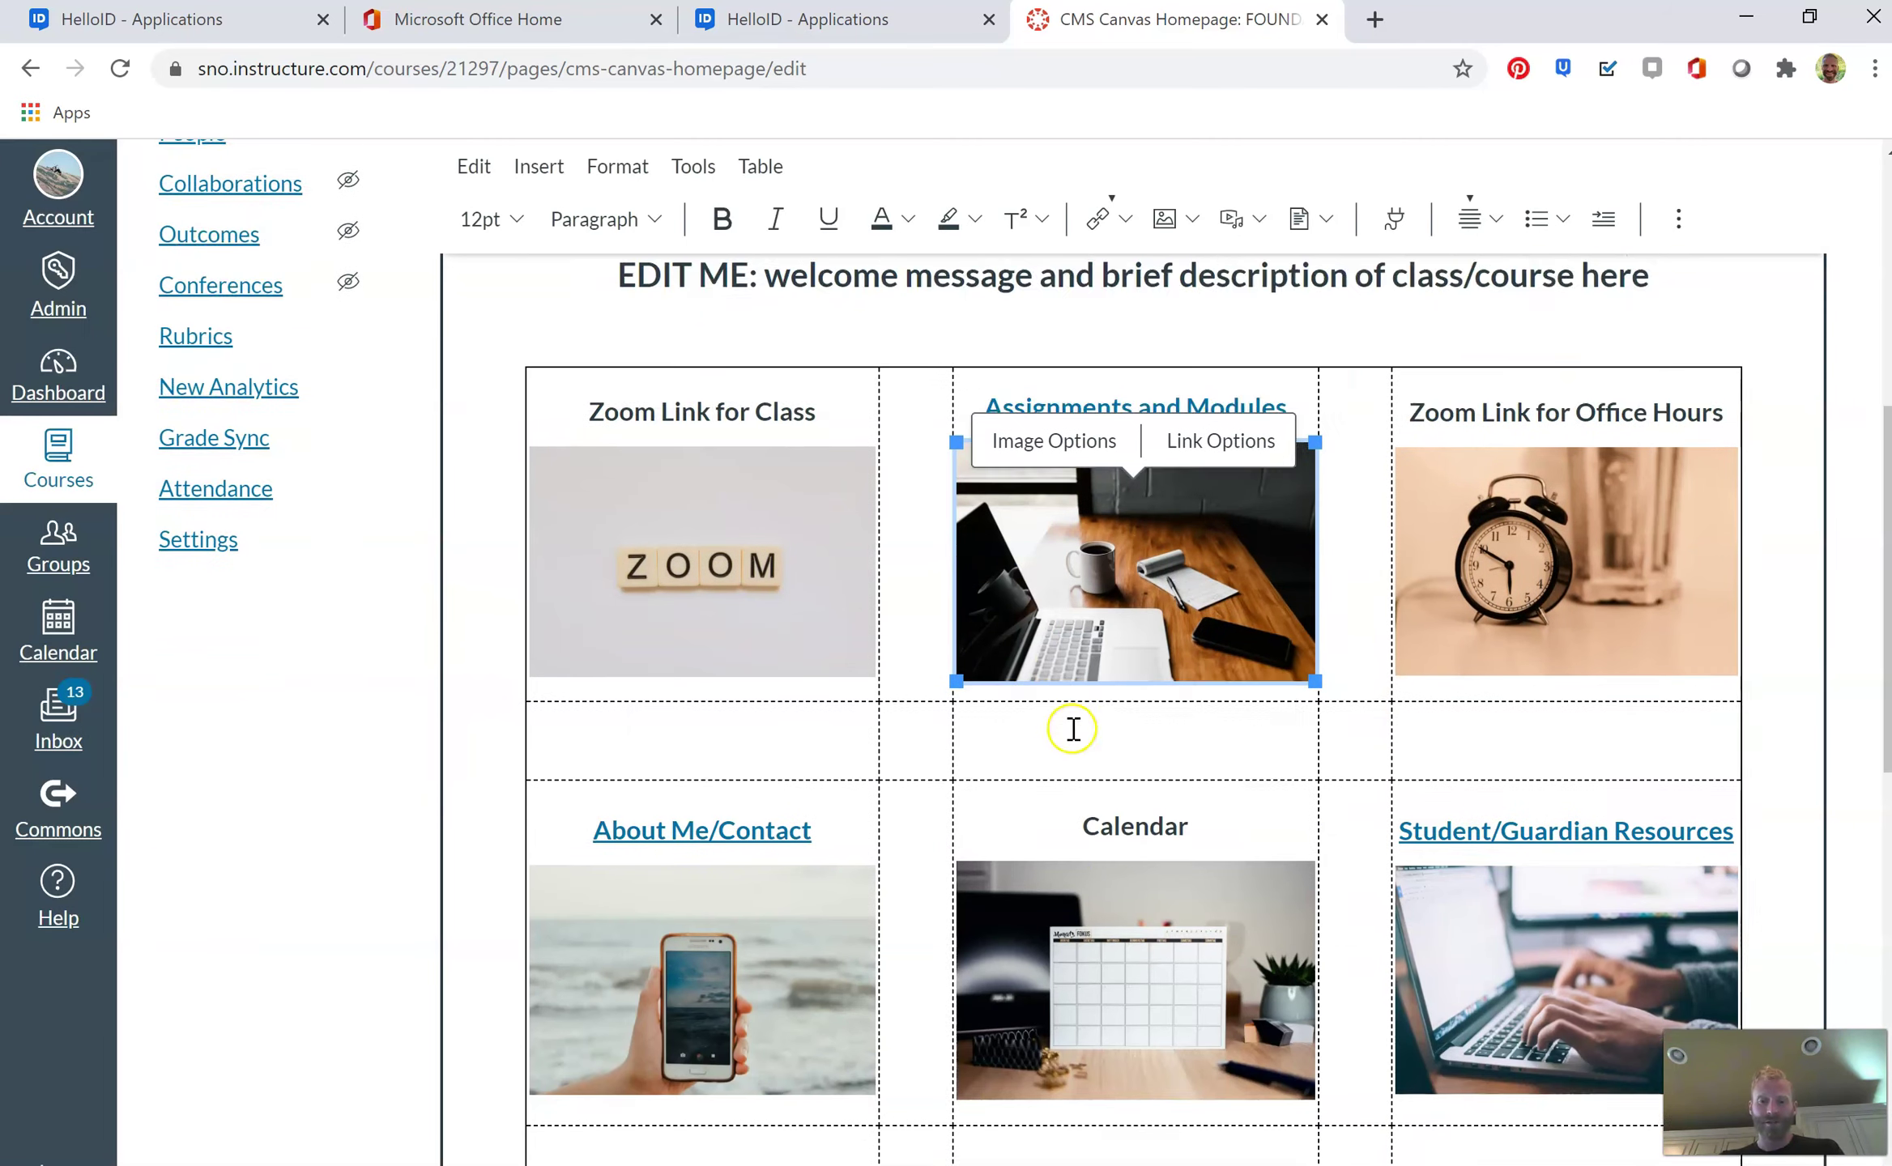
{"action": "scroll", "coordinate": [1074, 711], "scroll_direction": "down", "scroll_amount": 2}
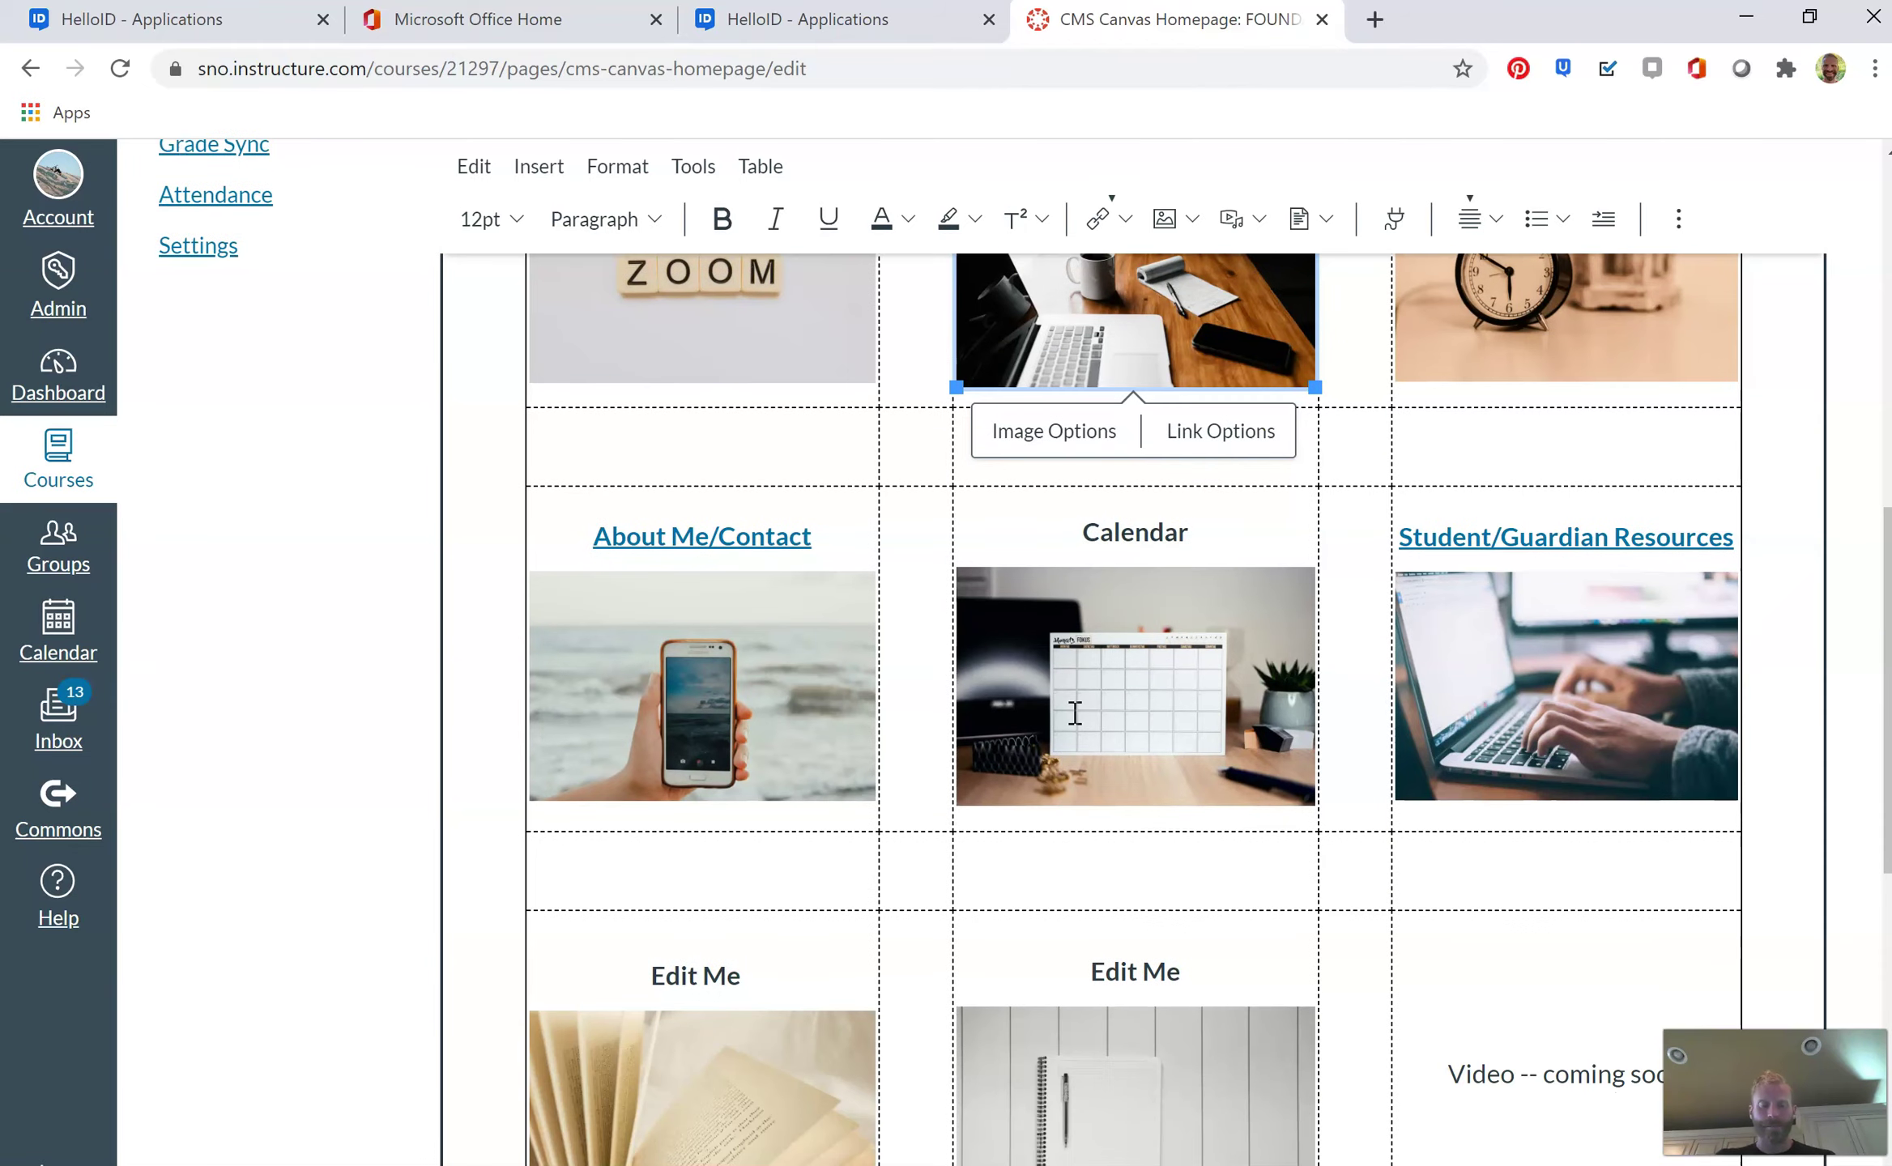
{"action": "scroll", "coordinate": [1075, 711], "scroll_direction": "up", "scroll_amount": 5}
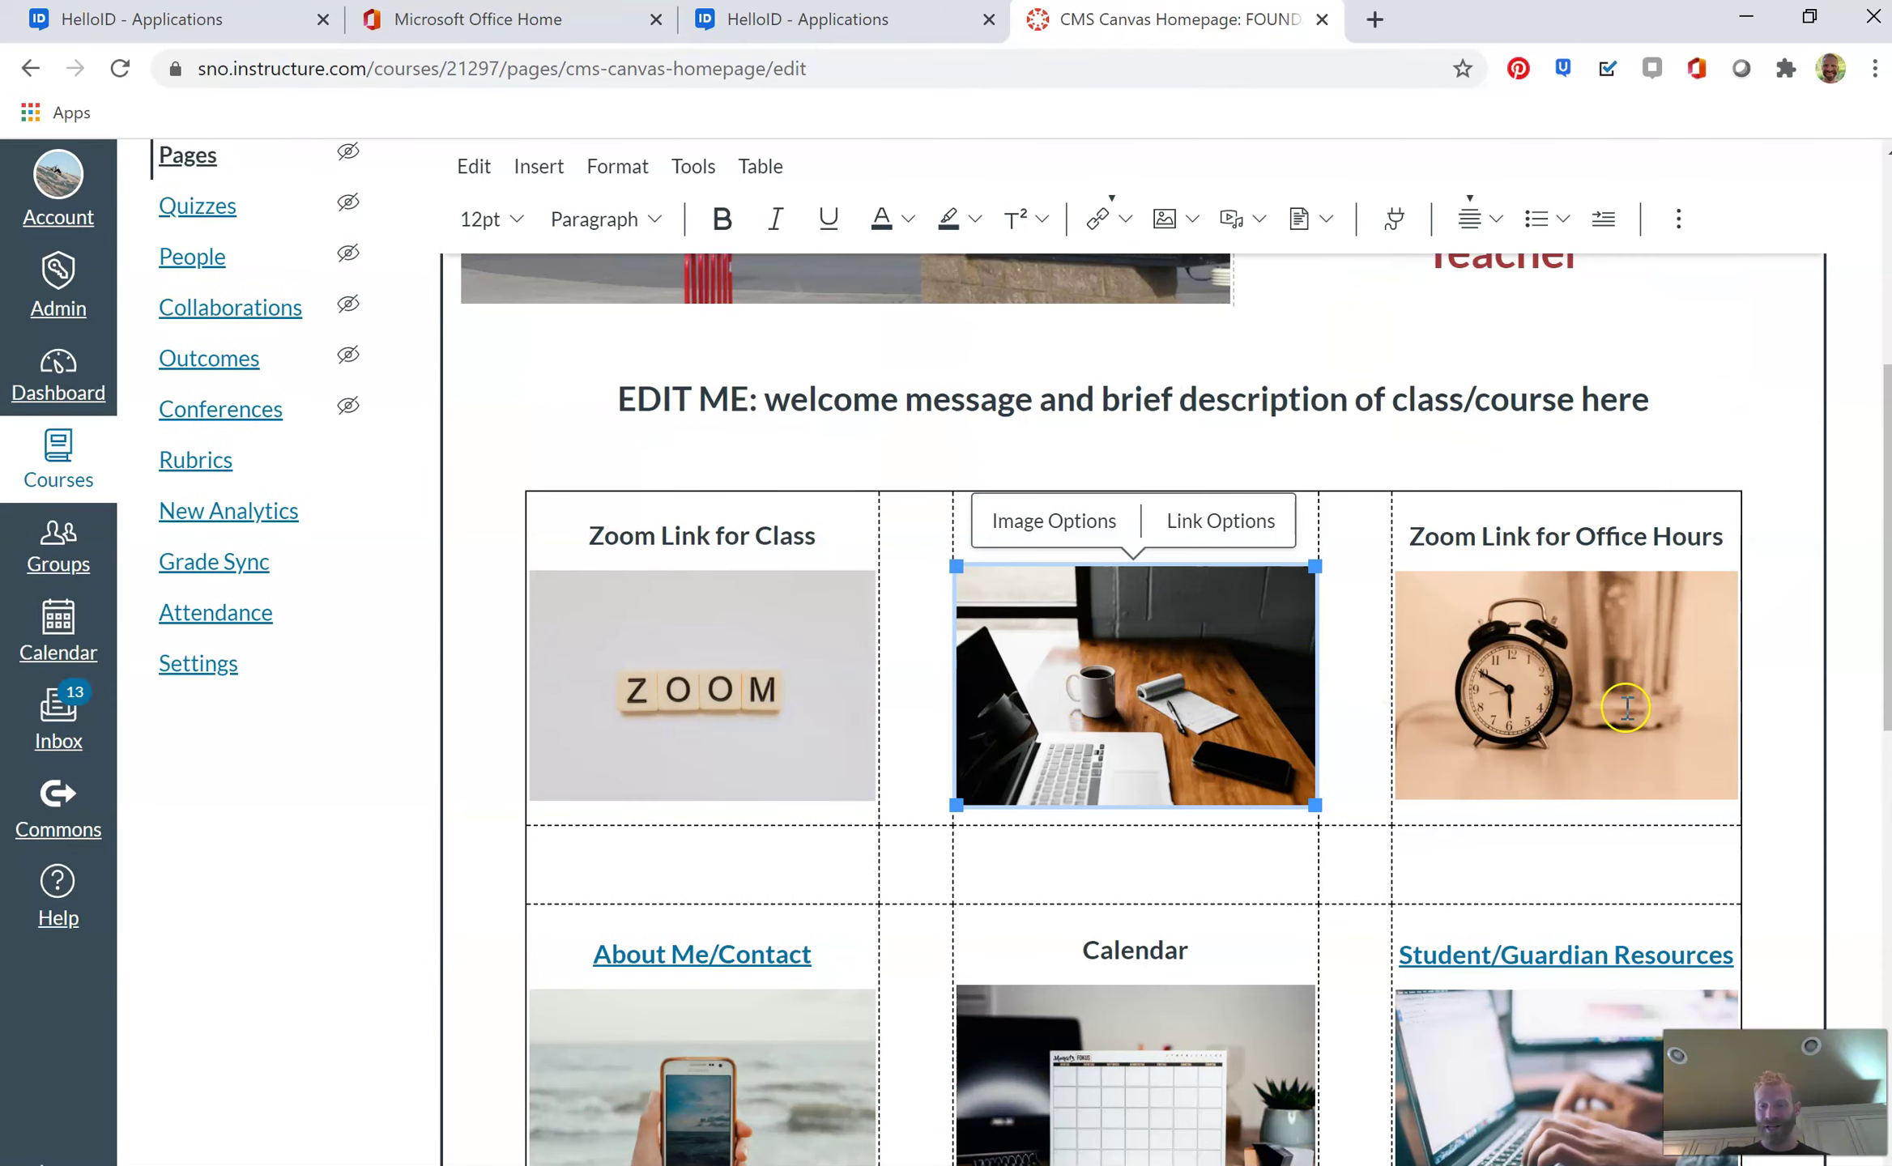
{"action": "scroll", "coordinate": [1622, 716], "scroll_direction": "down", "scroll_amount": 3}
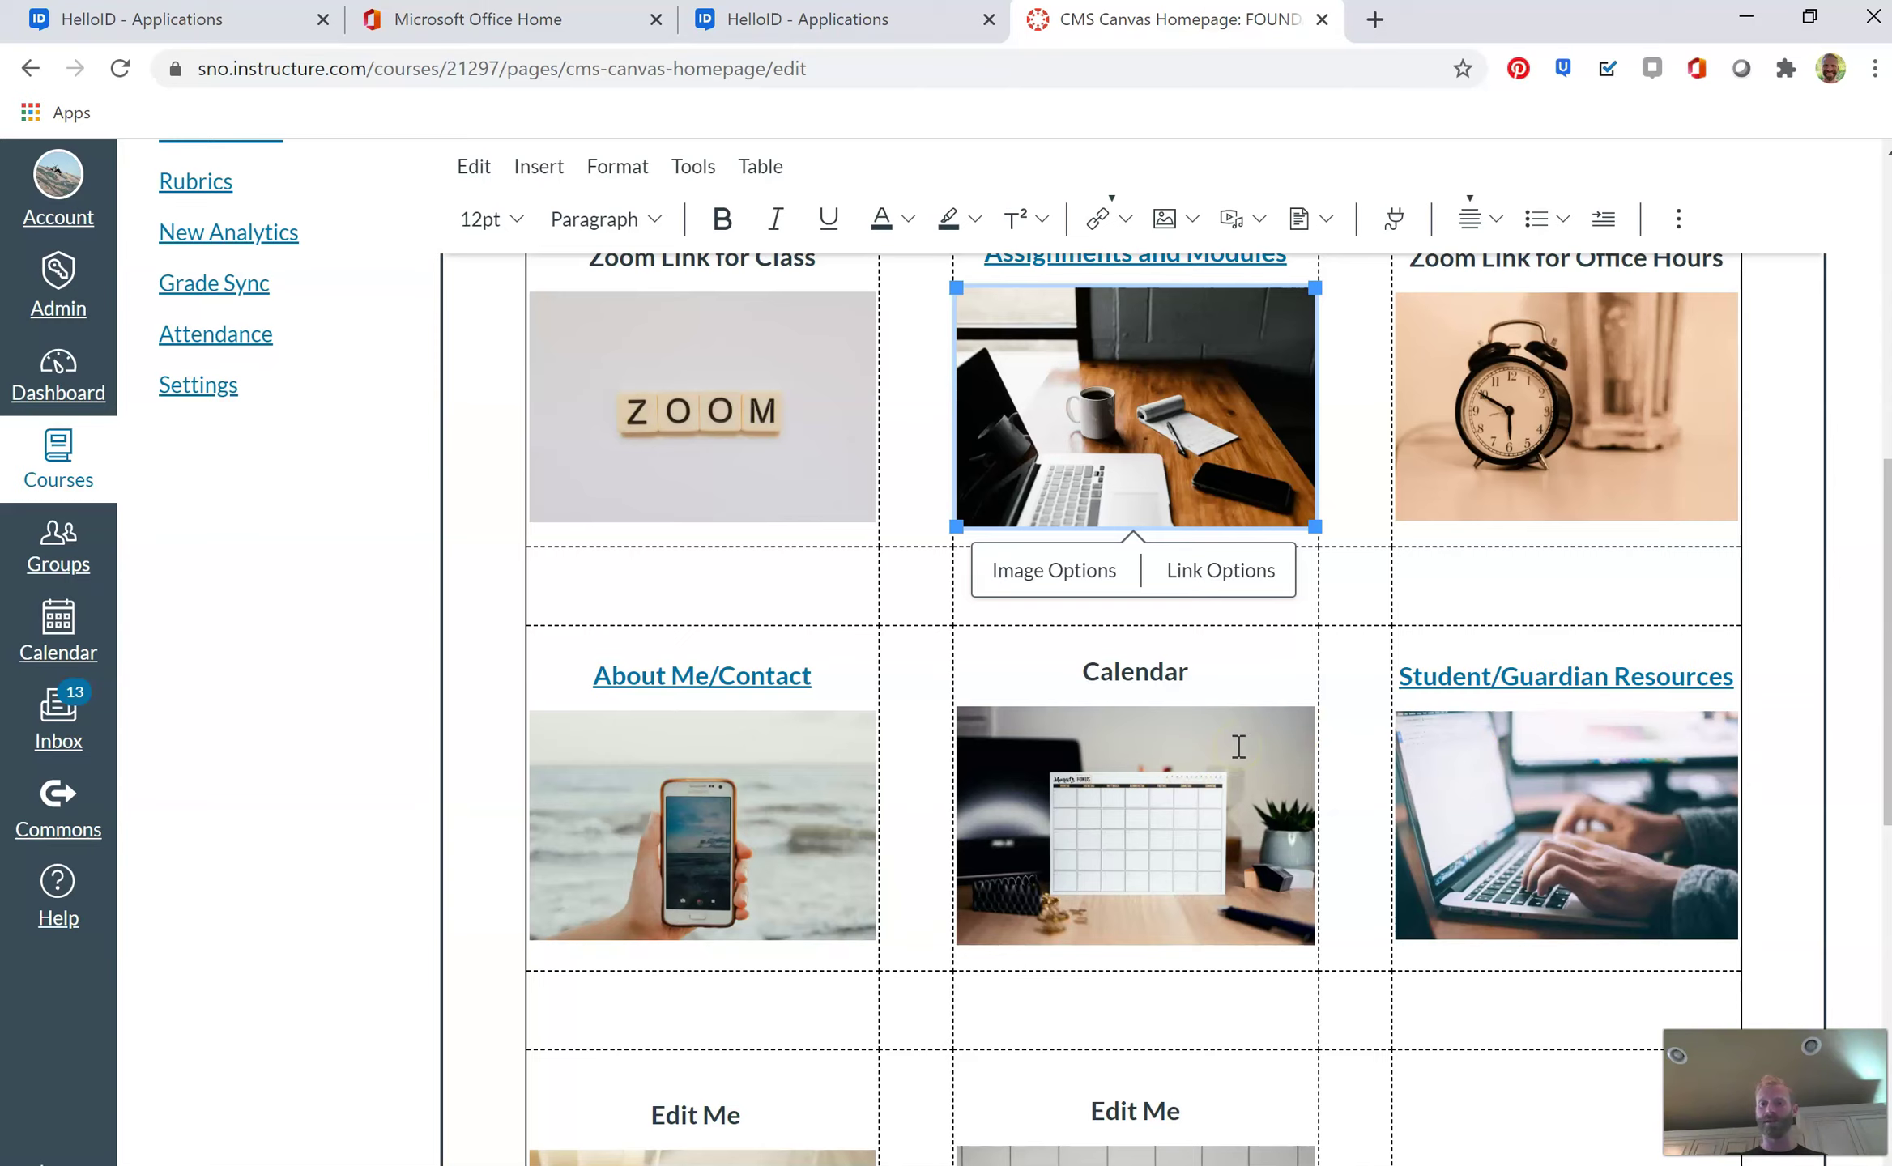
{"action": "scroll", "coordinate": [1238, 746], "scroll_direction": "up", "scroll_amount": 3}
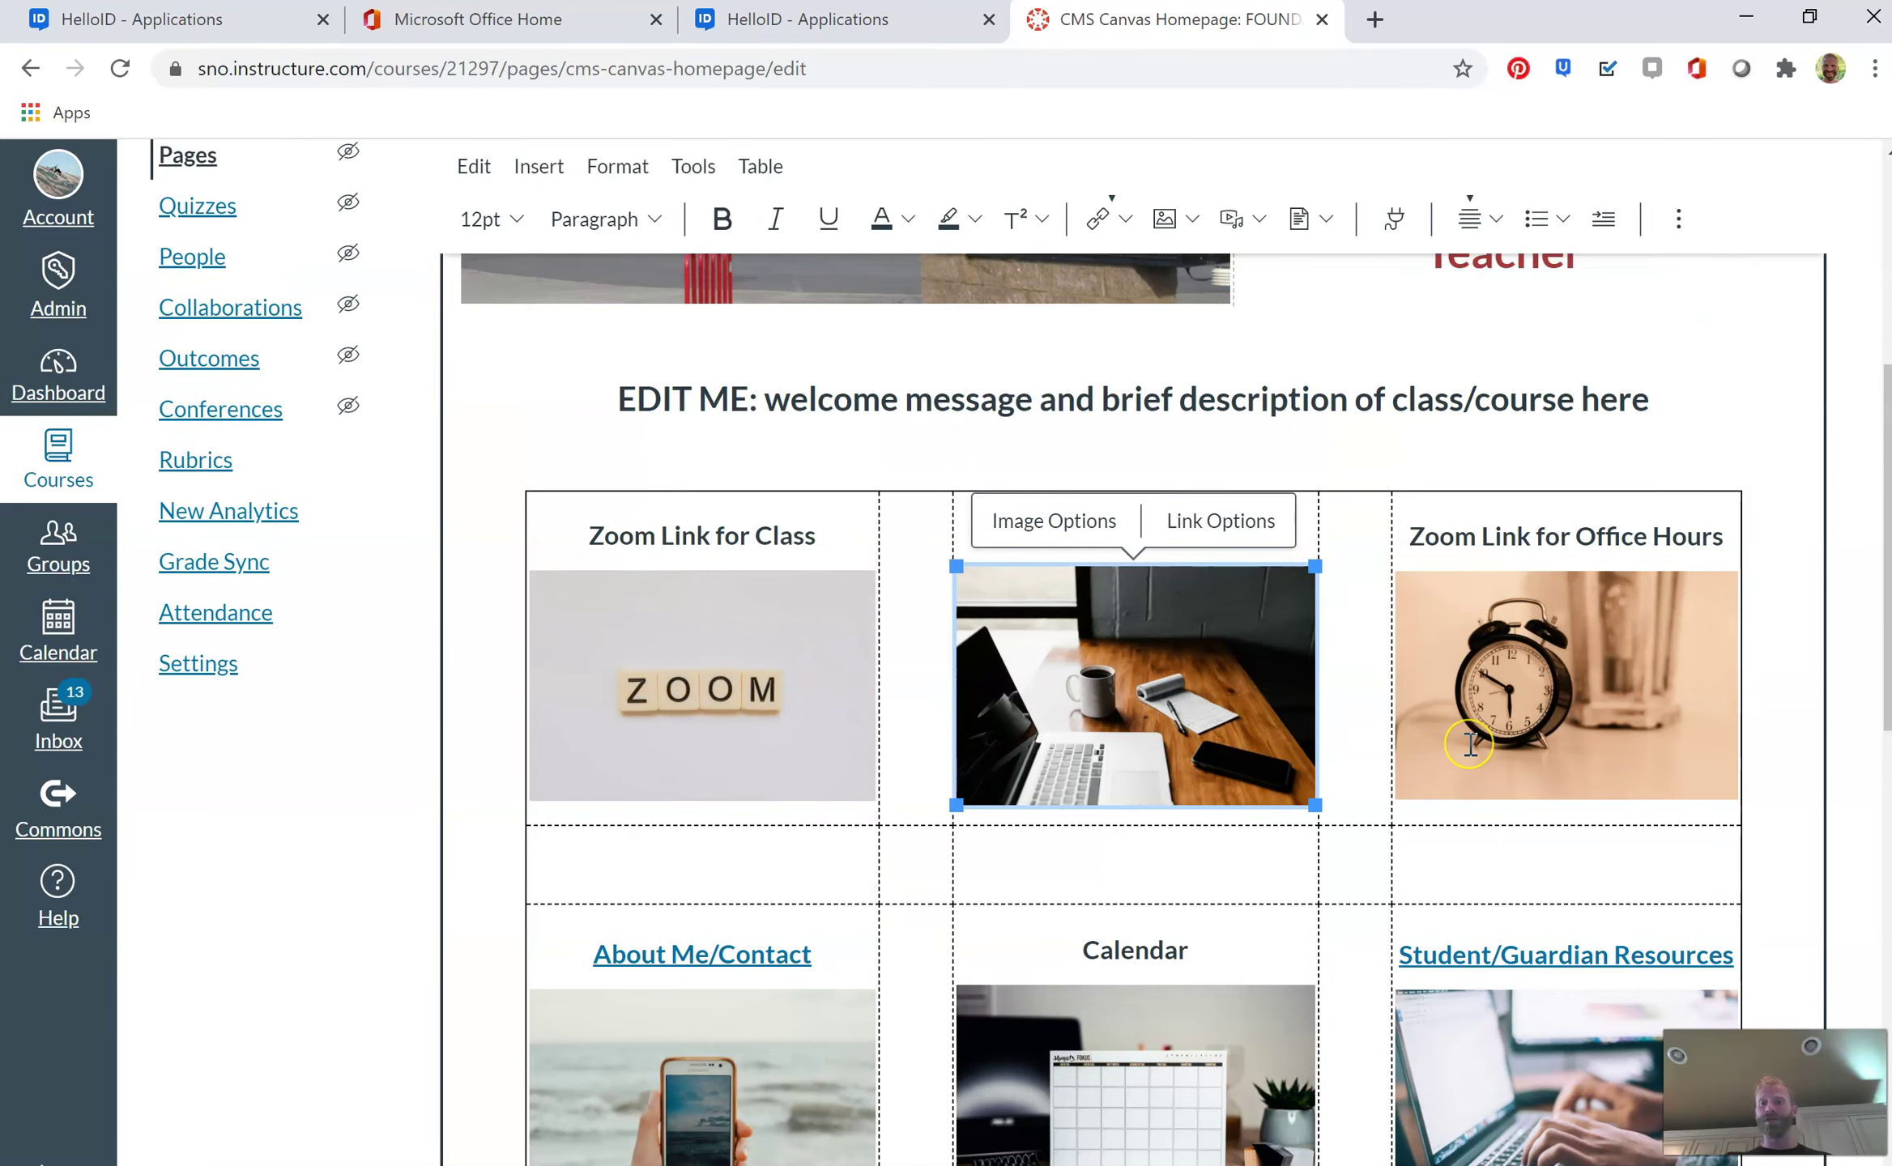
View the course link categories available for the "Edit Me" heading above the book image, including the Pages category
{"action": "scroll", "coordinate": [1470, 744], "scroll_direction": "down", "scroll_amount": 3}
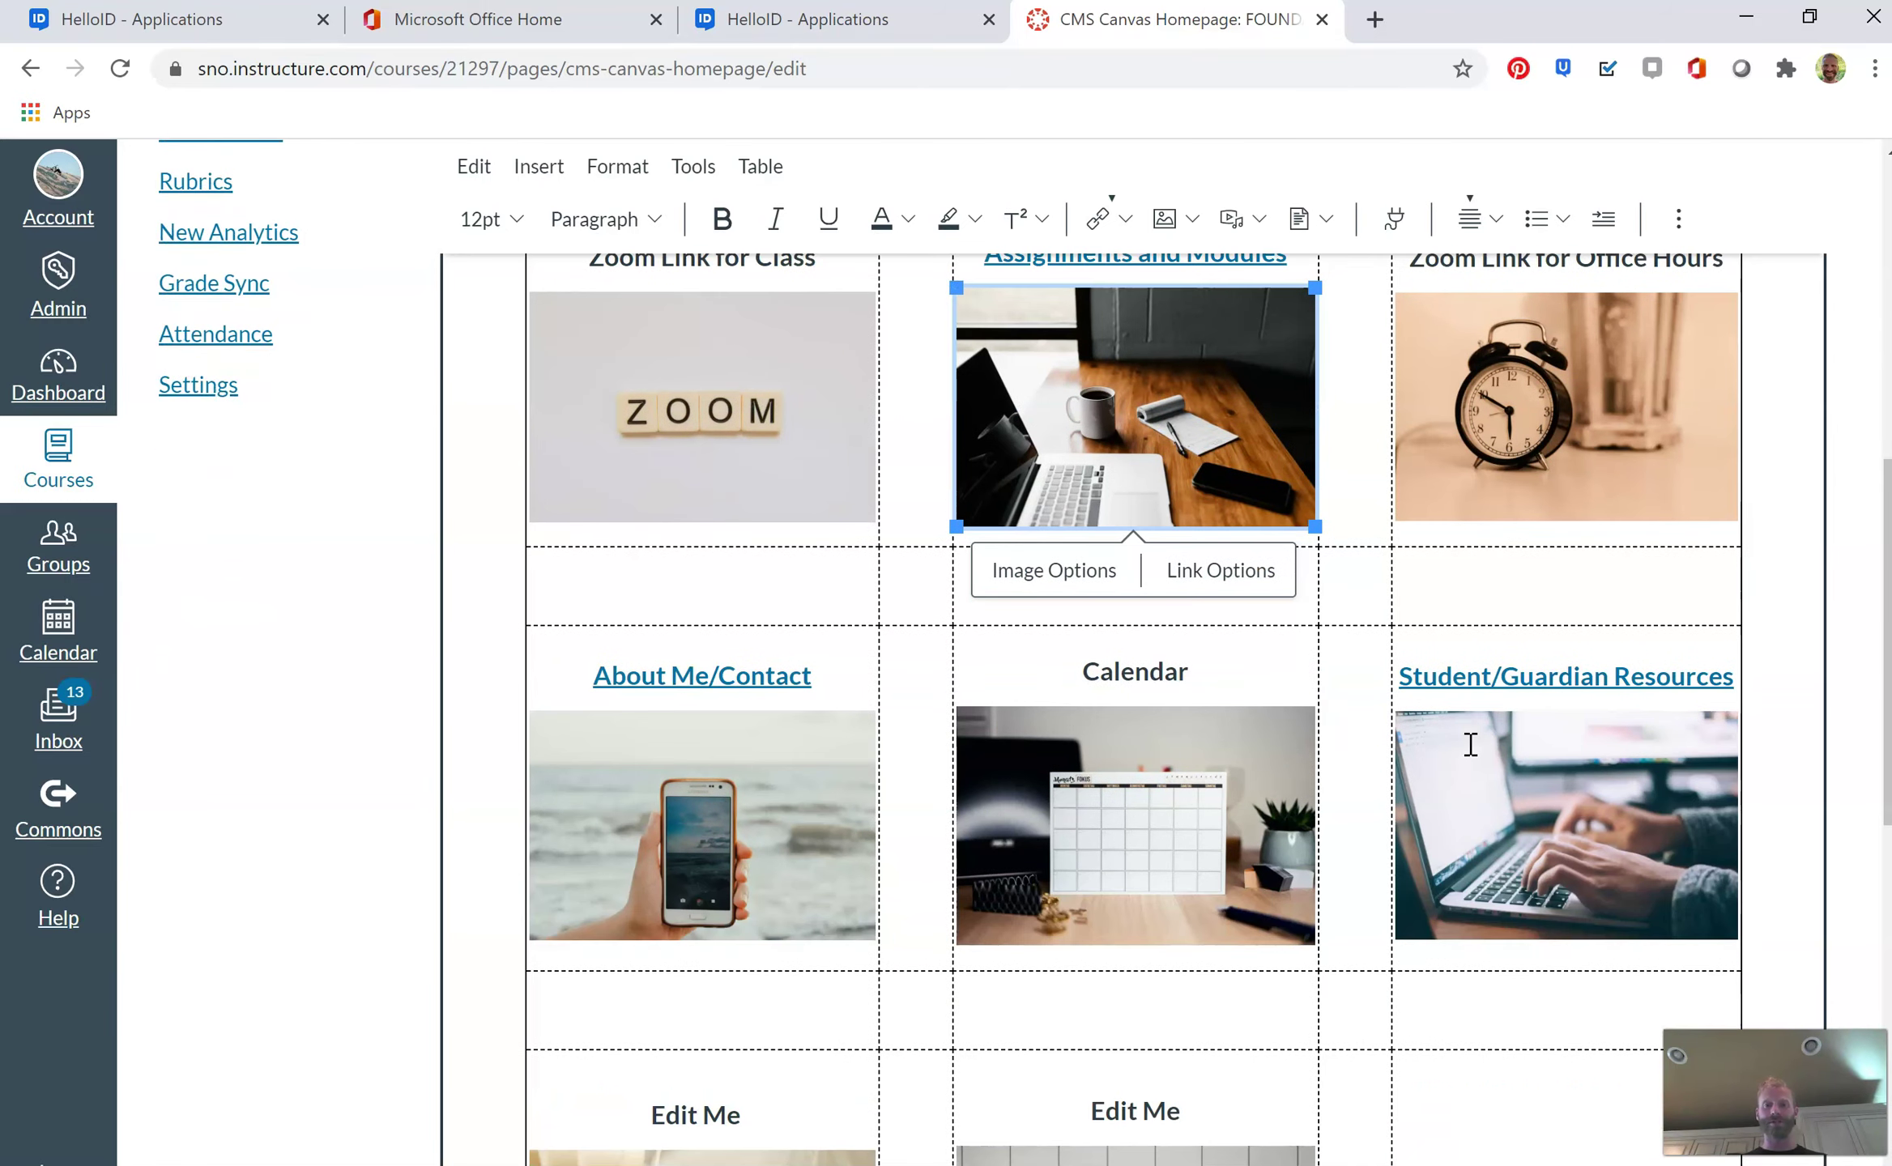
{"action": "scroll", "coordinate": [1470, 744], "scroll_direction": "down", "scroll_amount": 3}
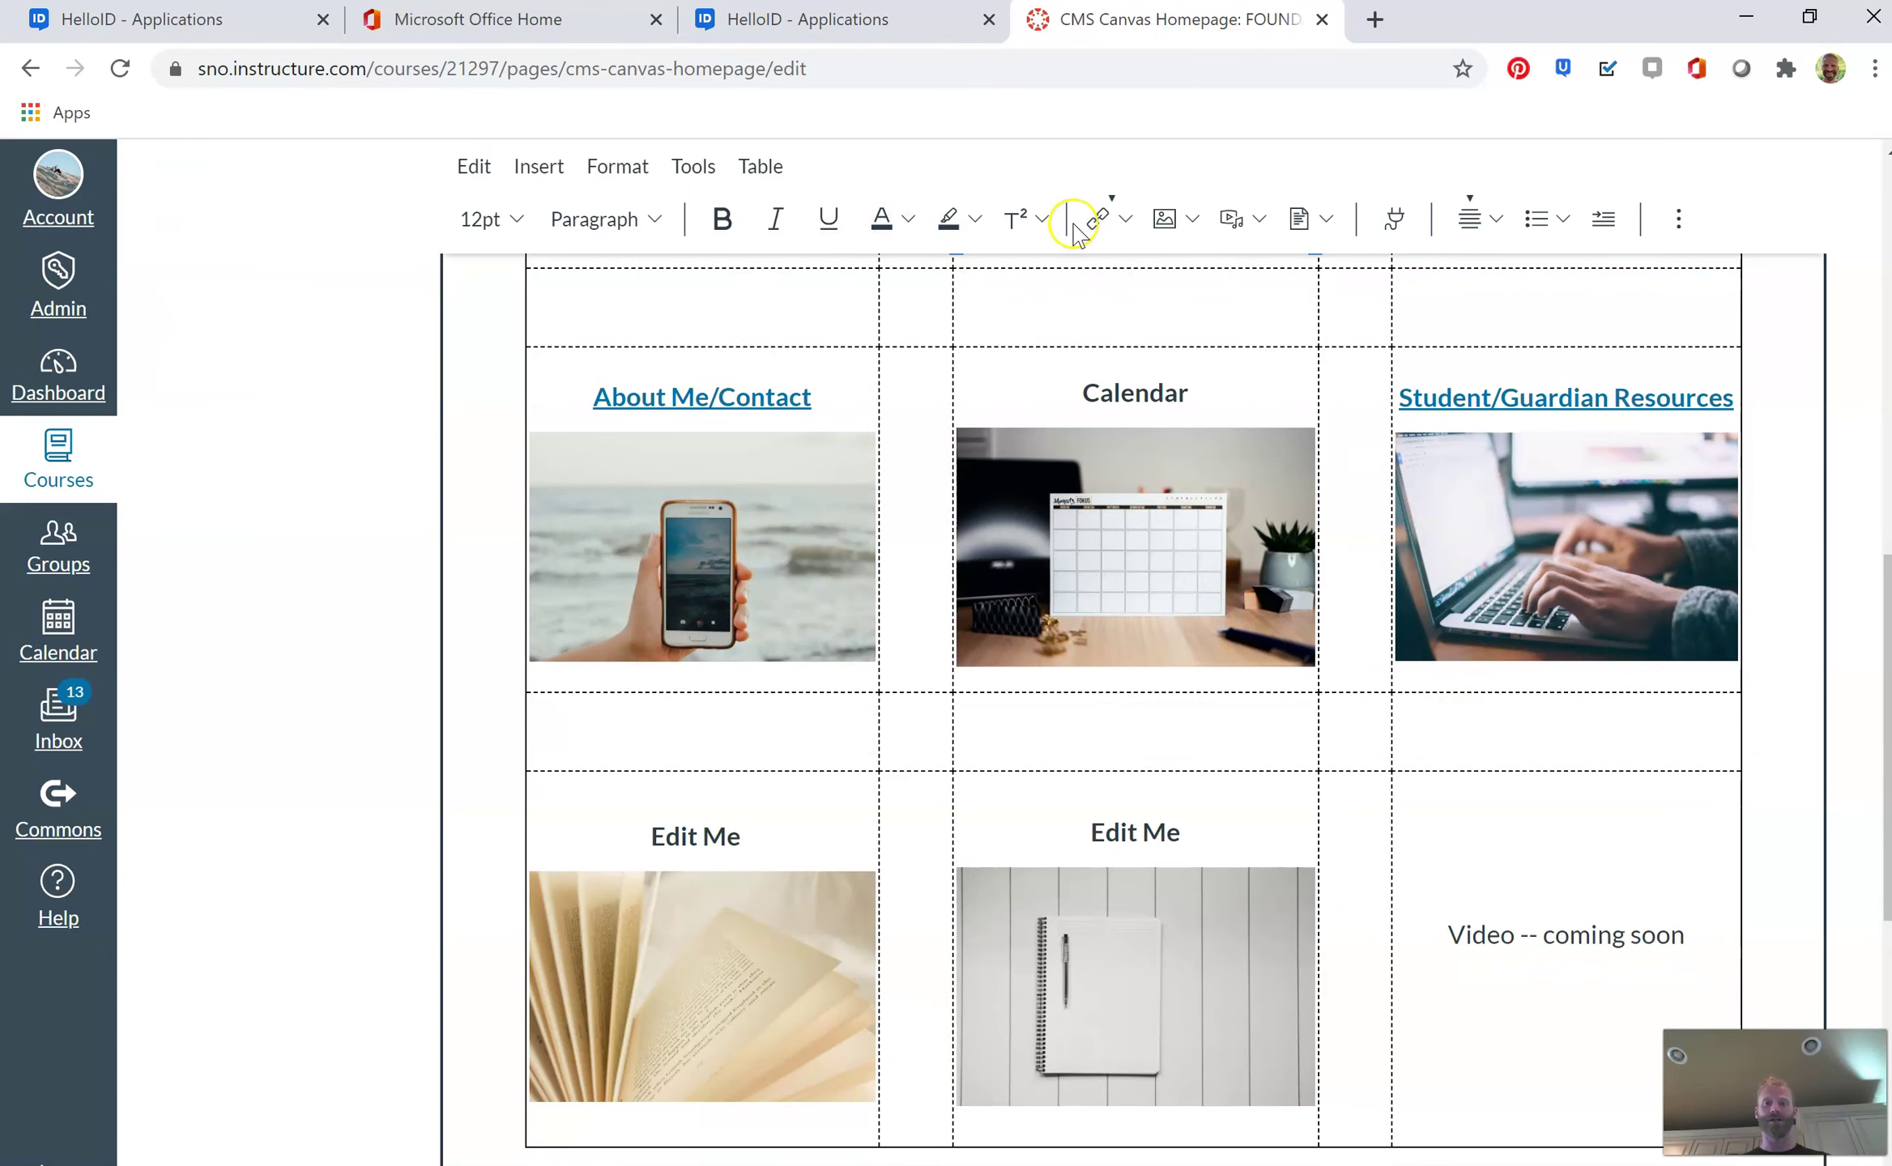
{"action": "right_click", "coordinate": [1106, 233]}
{"action": "left_click", "coordinate": [1106, 169]}
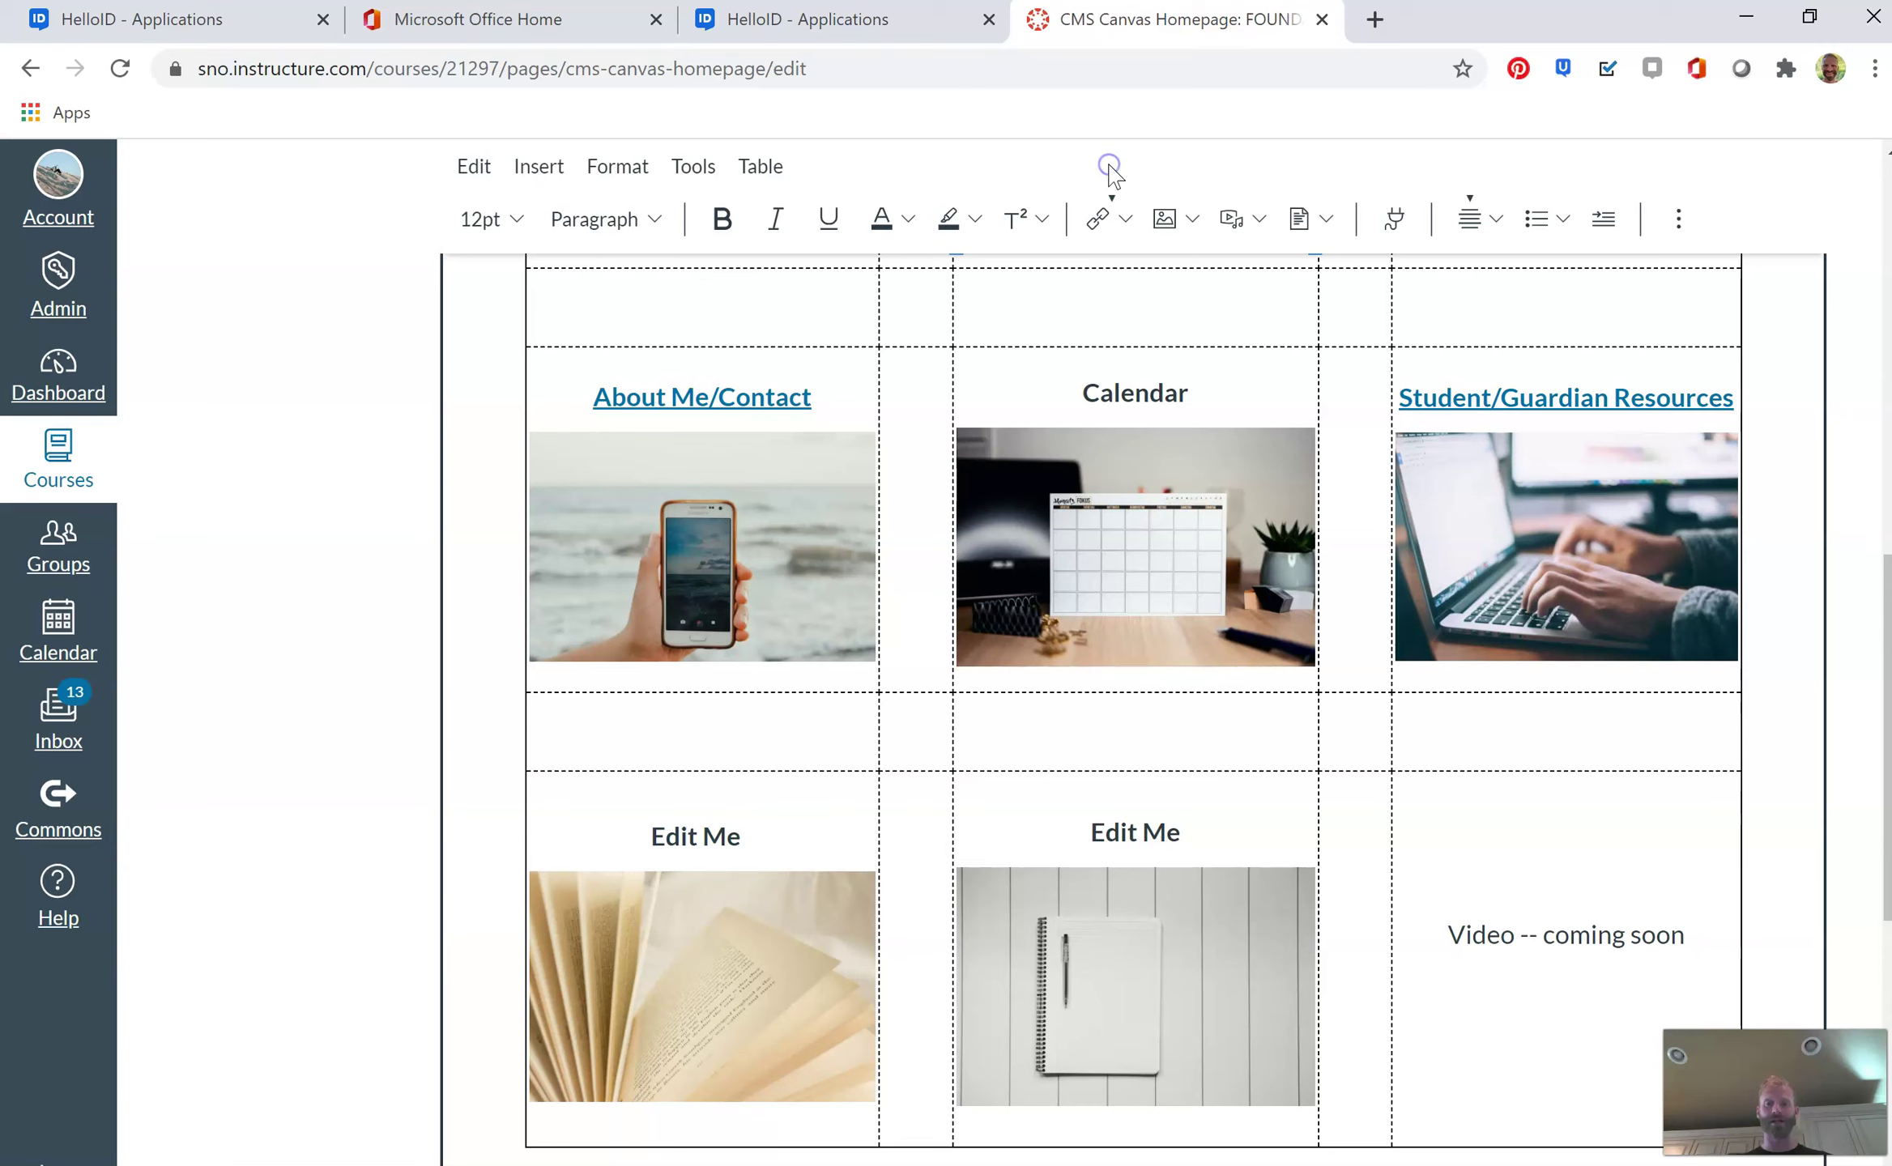
{"action": "left_click_drag", "start_coordinate": [742, 837], "coordinate": [650, 835]}
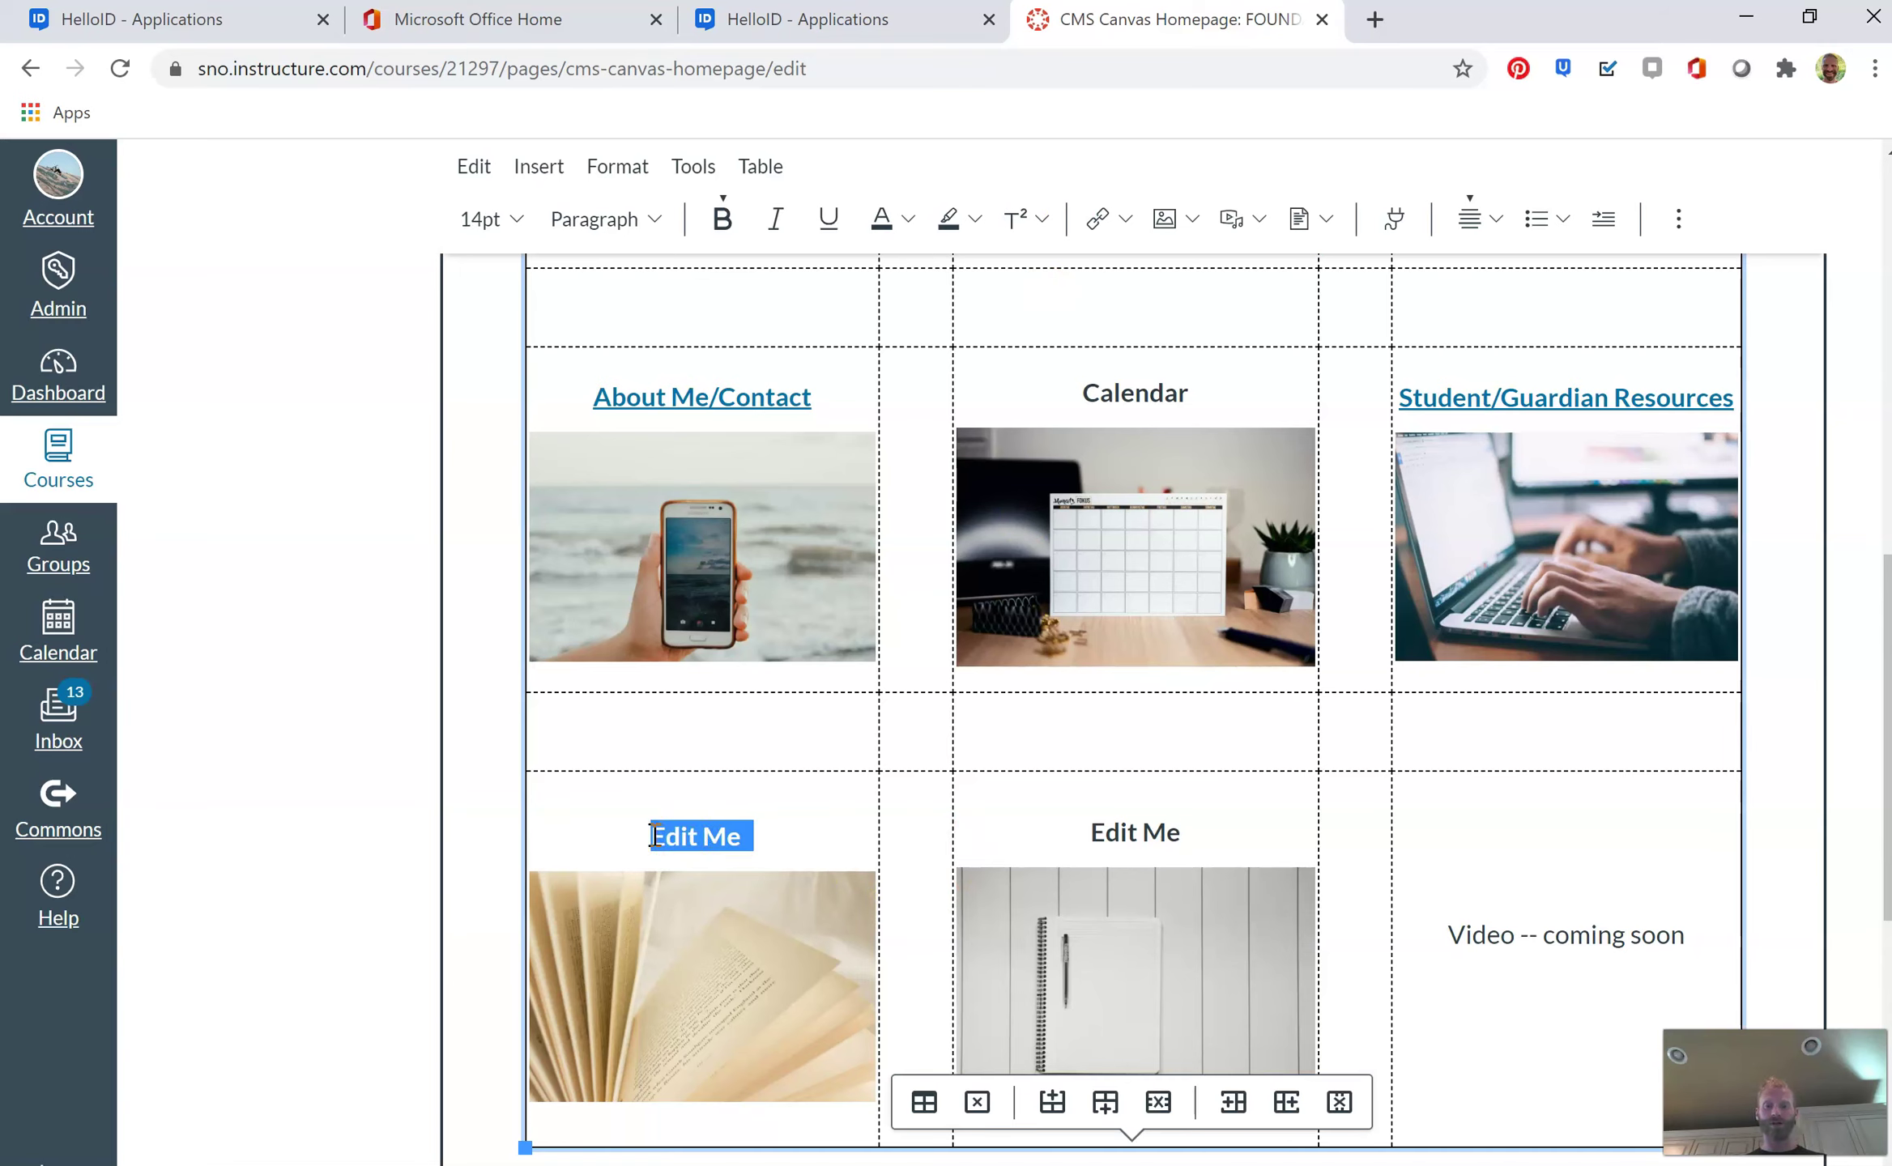
{"action": "left_click", "coordinate": [1107, 218]}
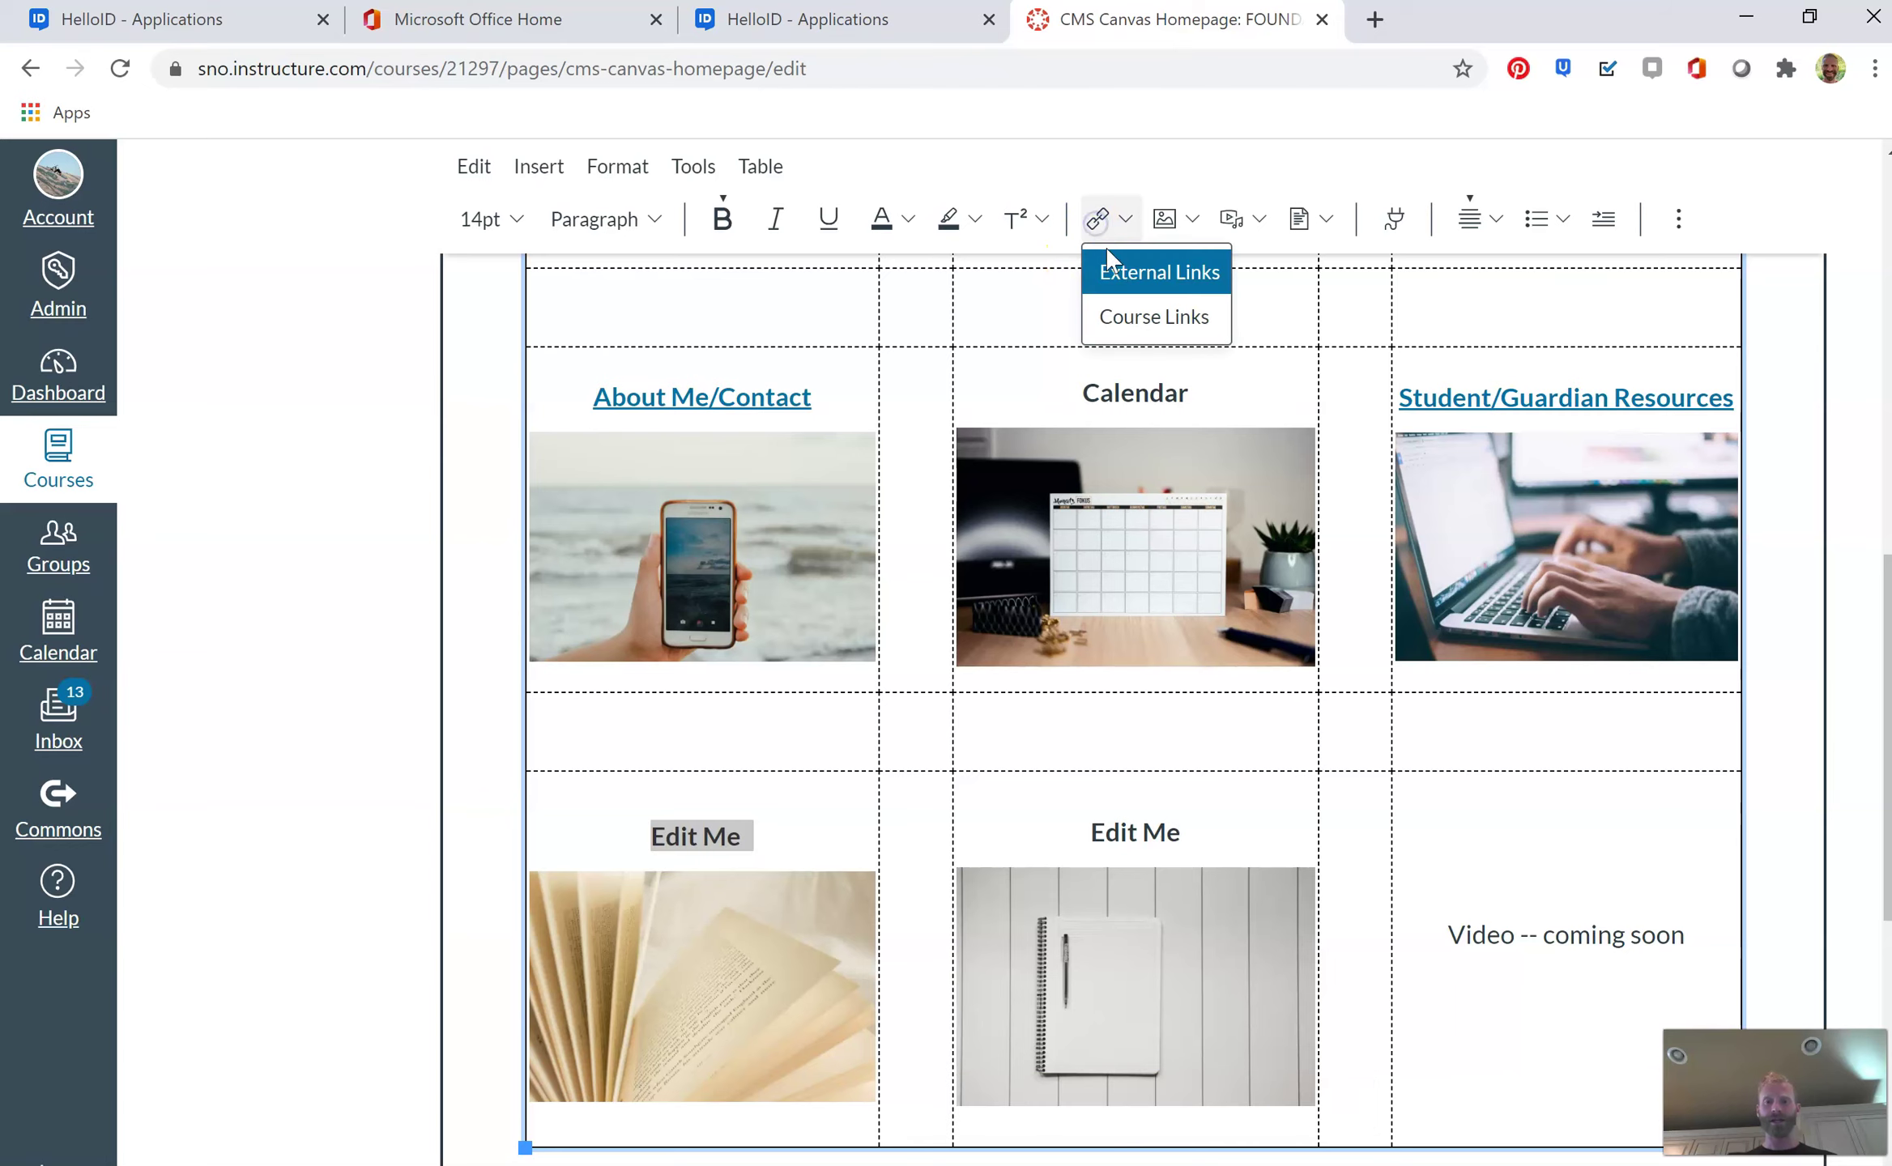
{"action": "left_click", "coordinate": [1131, 316]}
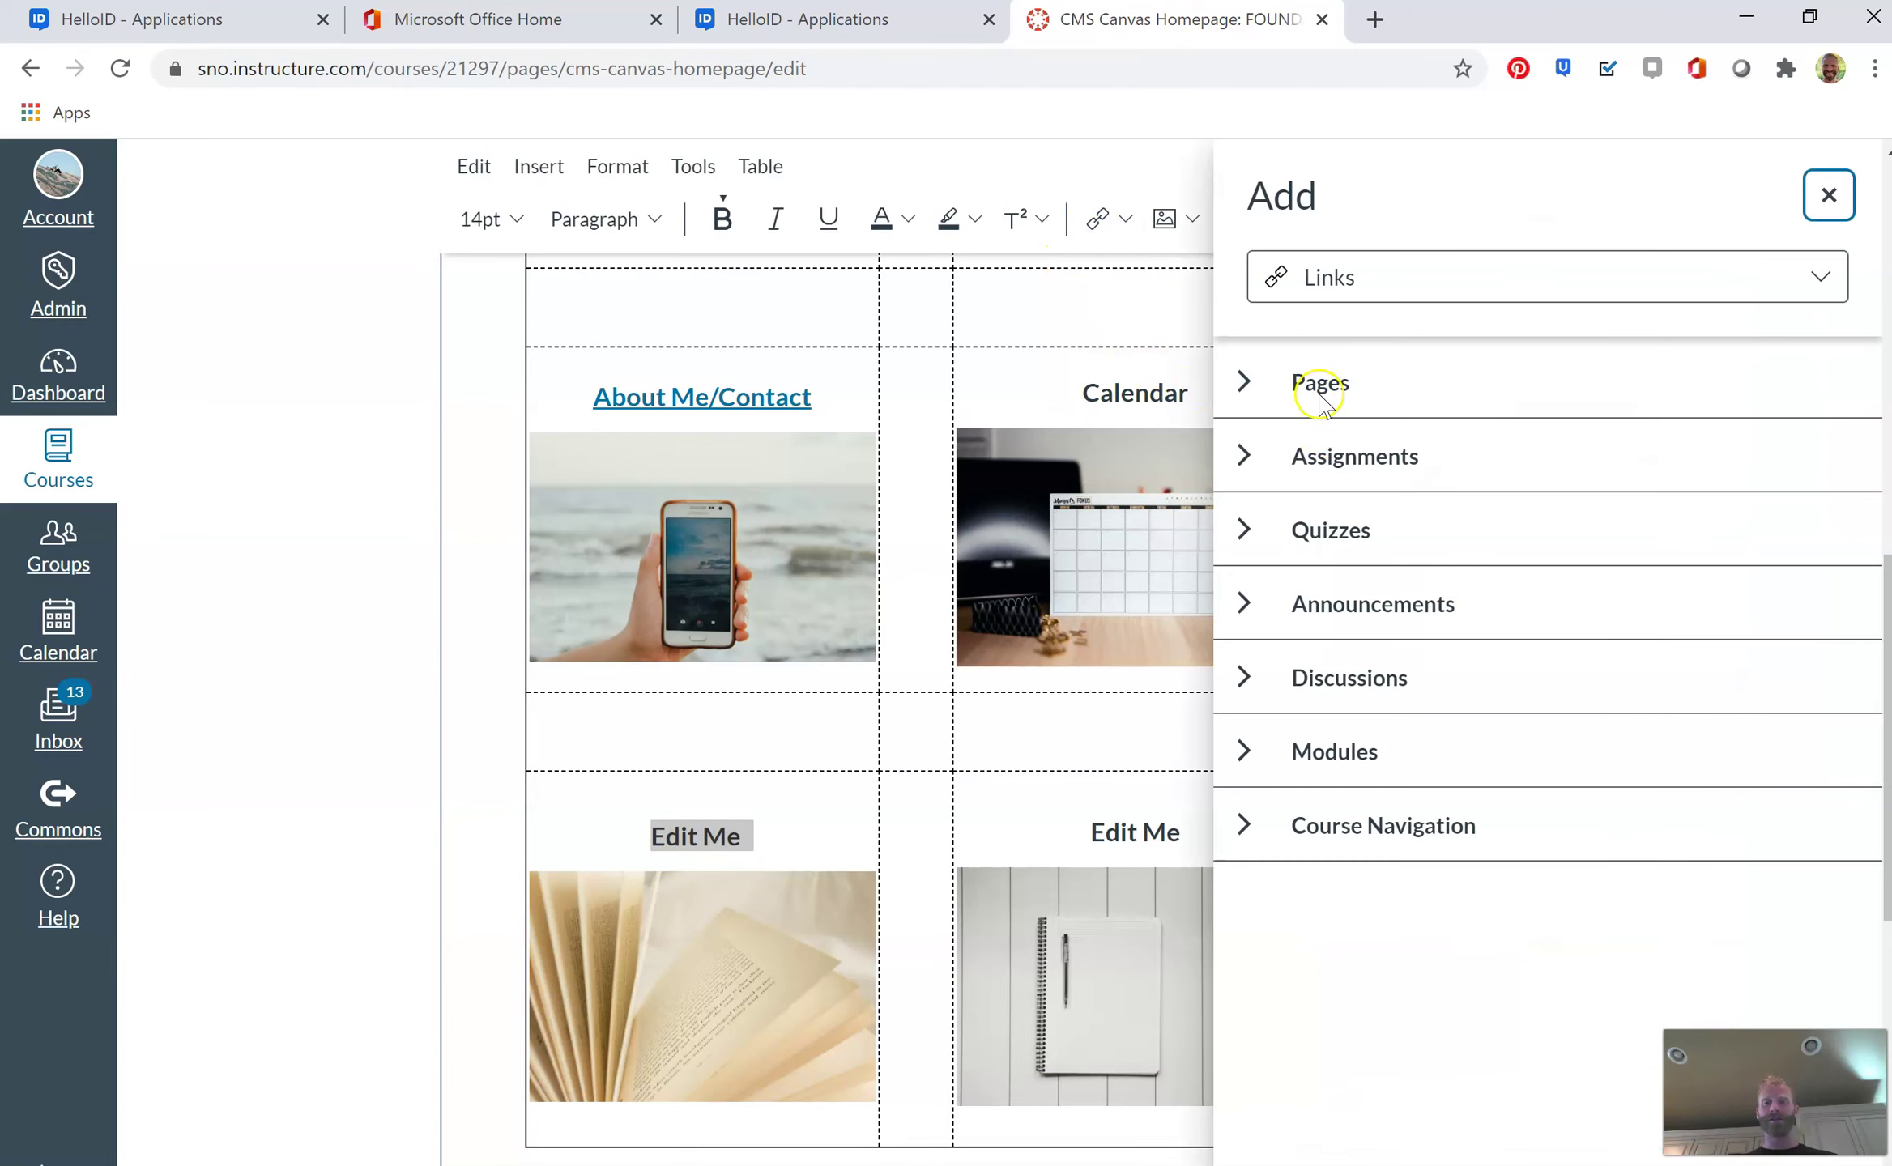
{"action": "left_click", "coordinate": [1251, 398]}
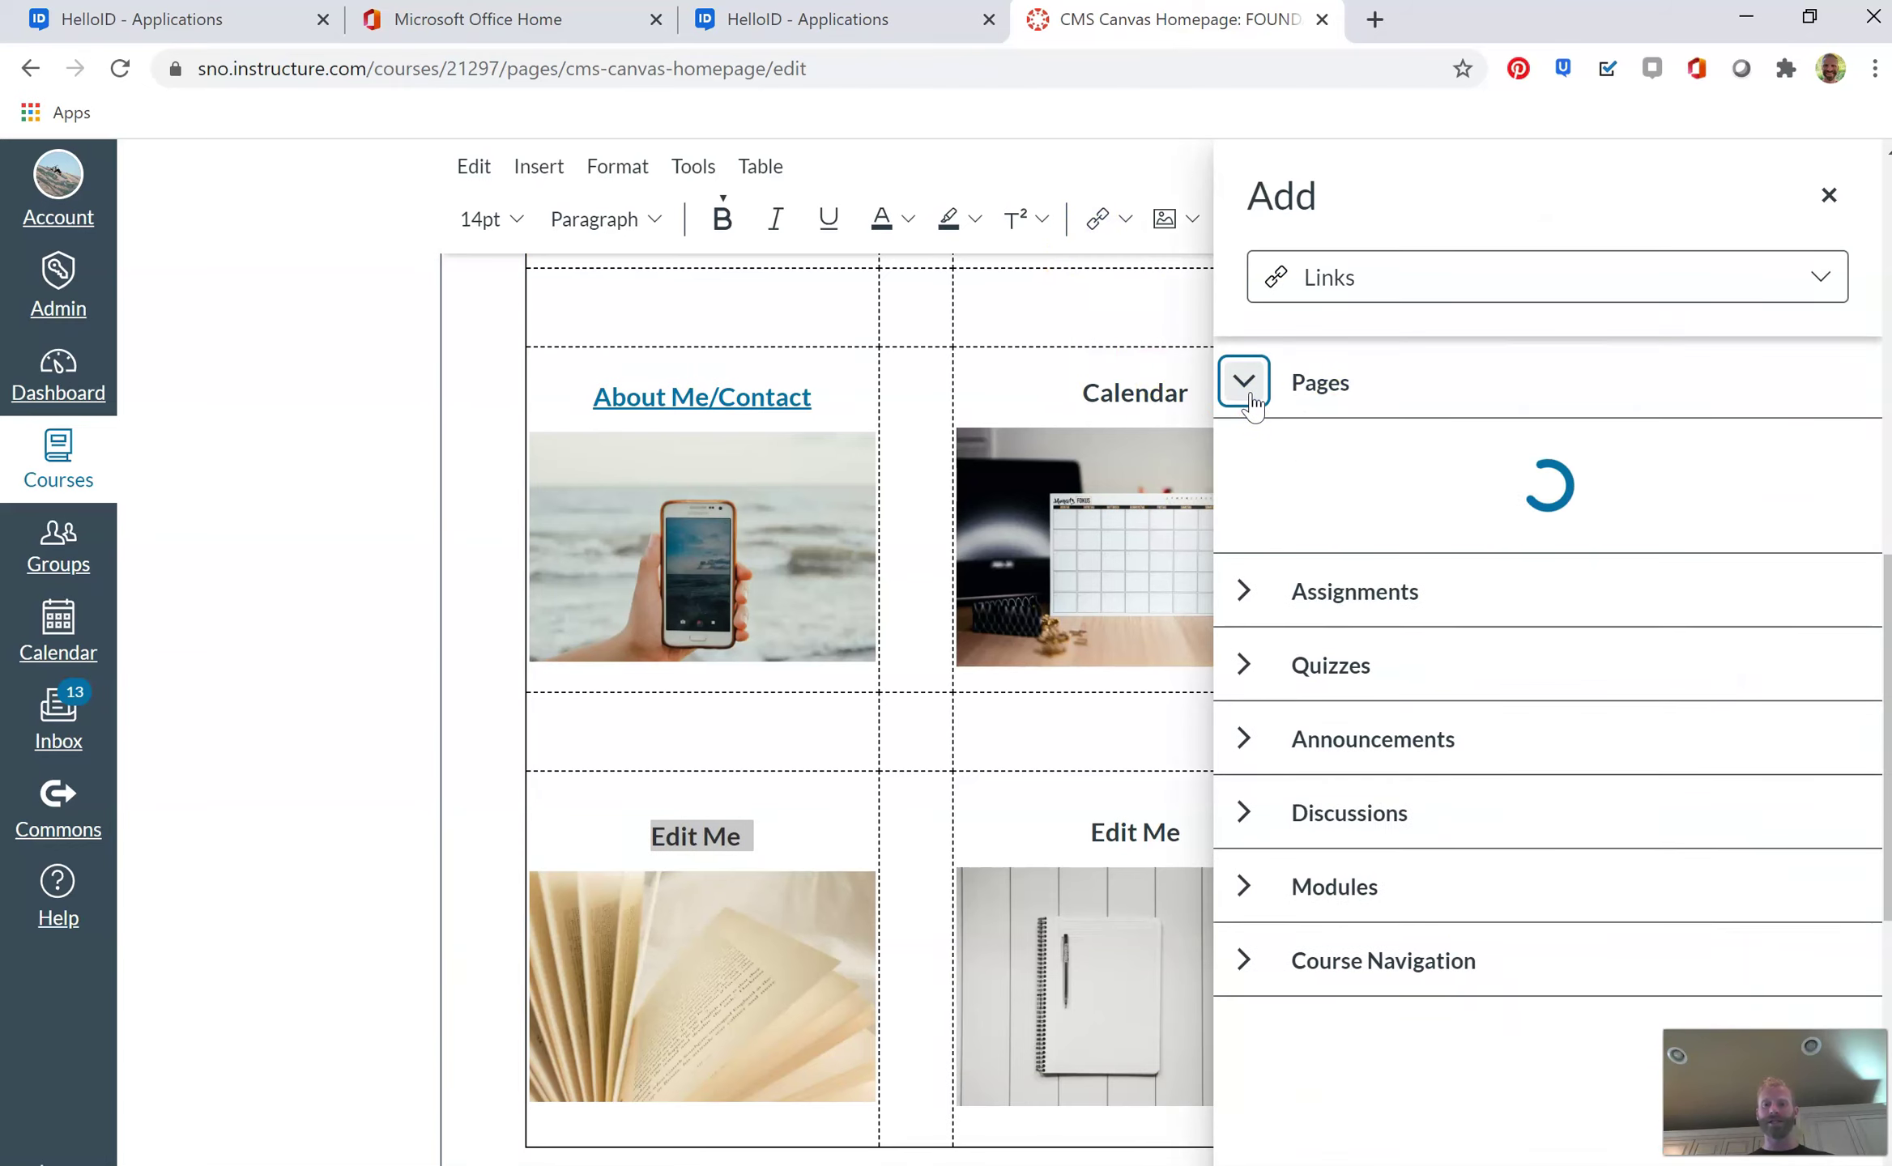
{"action": "left_click", "coordinate": [1245, 382]}
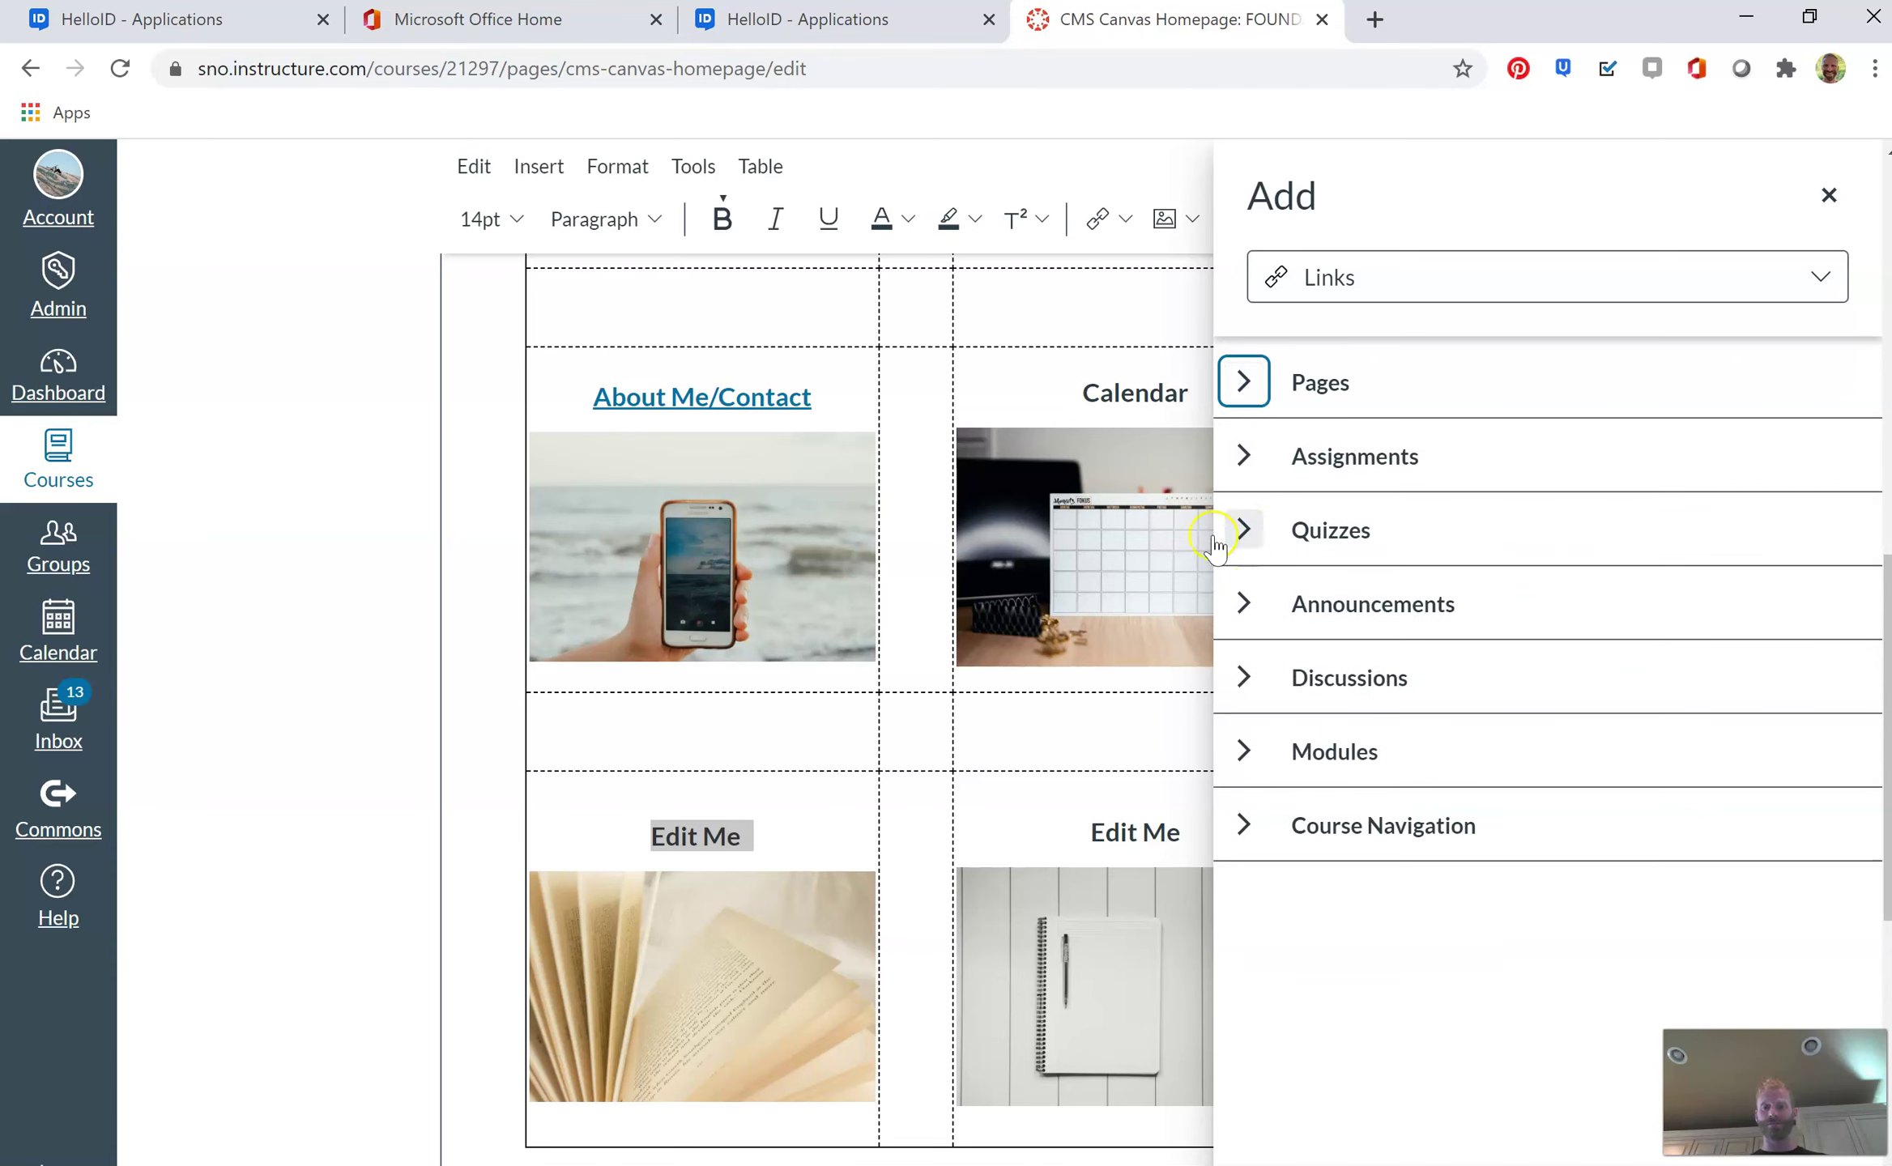
{"action": "left_click", "coordinate": [483, 577]}
{"action": "scroll", "coordinate": [1381, 680], "scroll_direction": "up", "scroll_amount": 15}
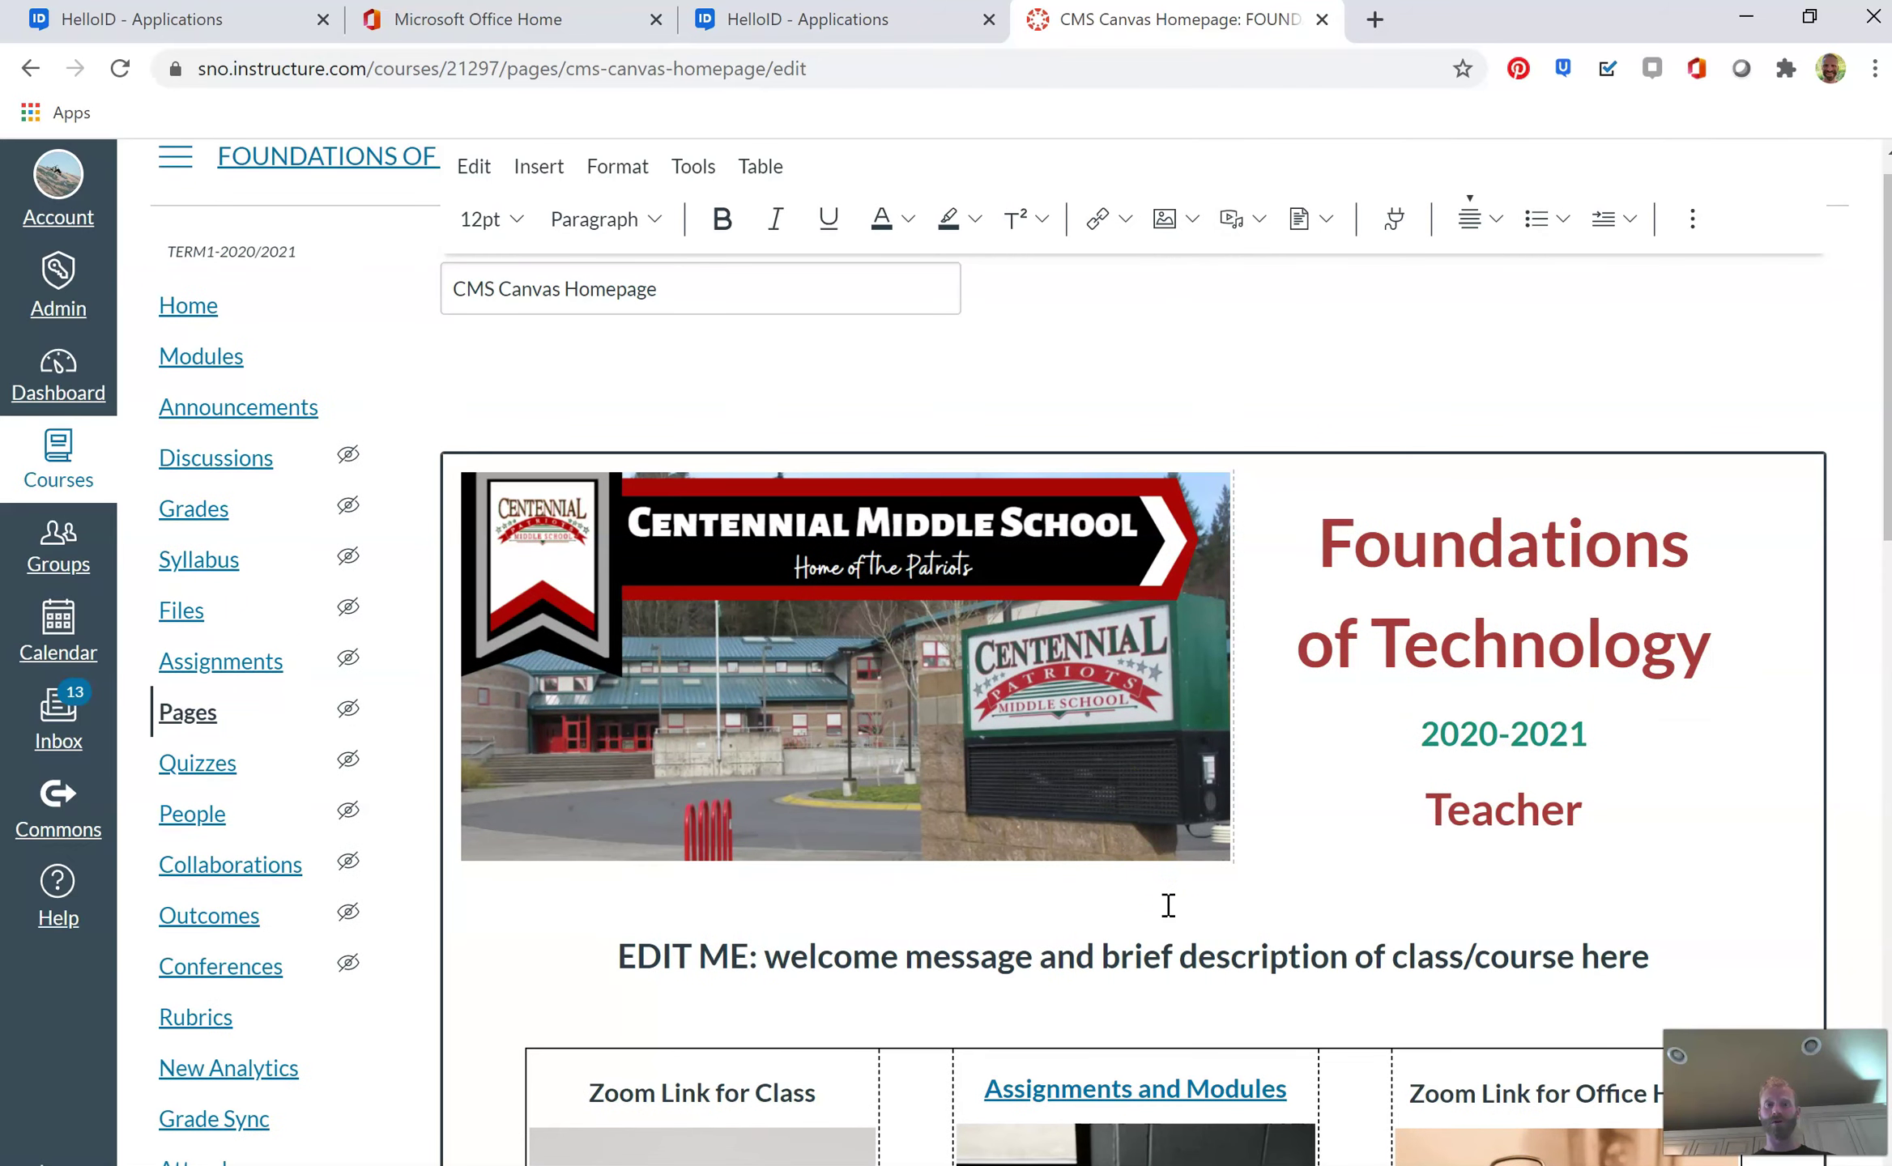
{"action": "left_click", "coordinate": [1188, 869]}
{"action": "left_click", "coordinate": [1199, 830]}
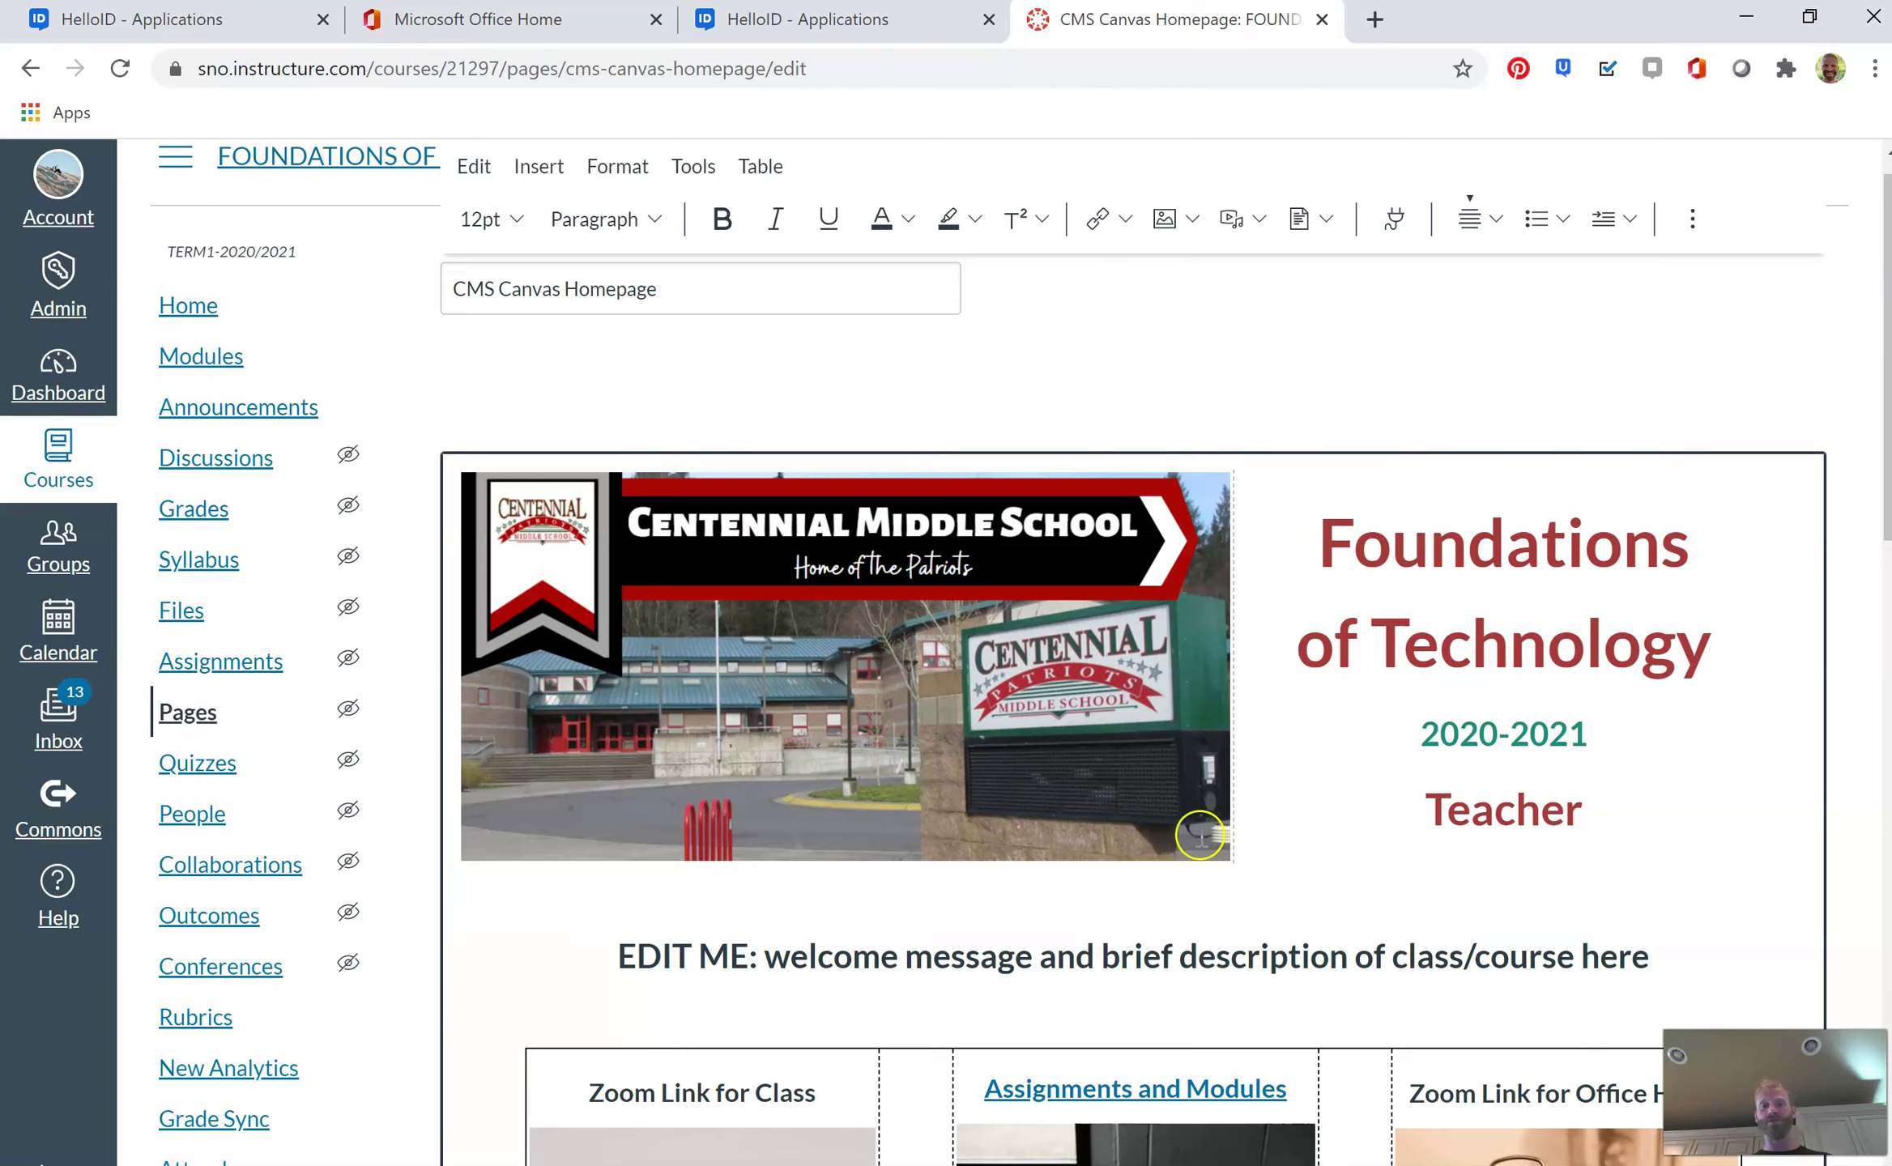